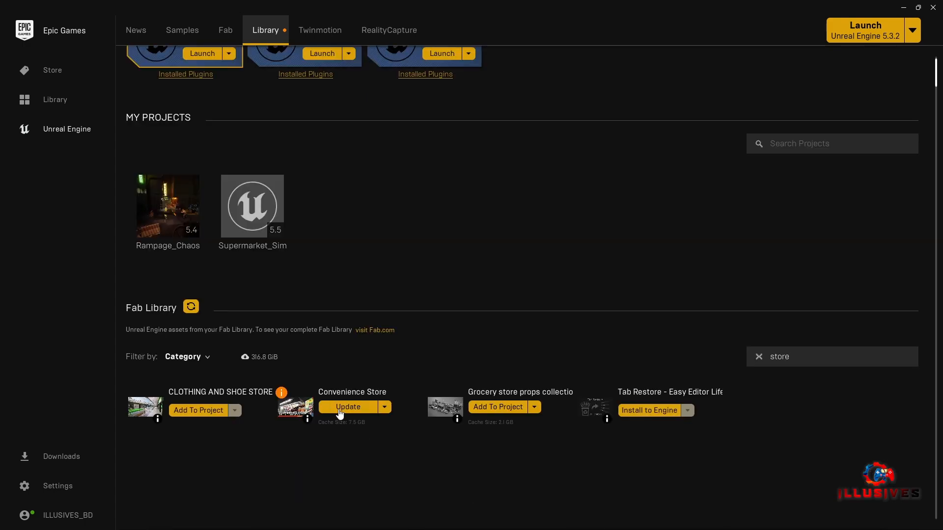
Update the Convenience Store asset in the Fab Library and open its listing page on Fab in the browser.
{"action": "left_click", "coordinate": [340, 408]}
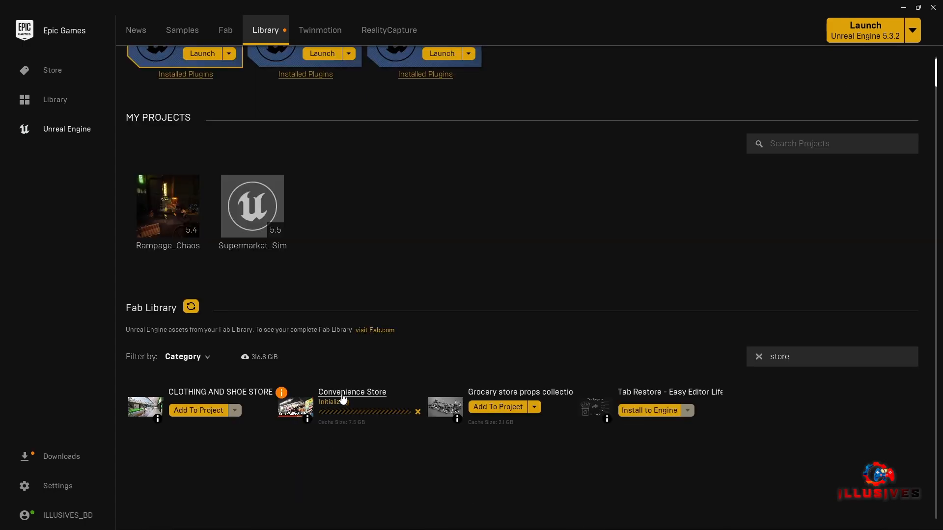
{"action": "left_click", "coordinate": [348, 398]}
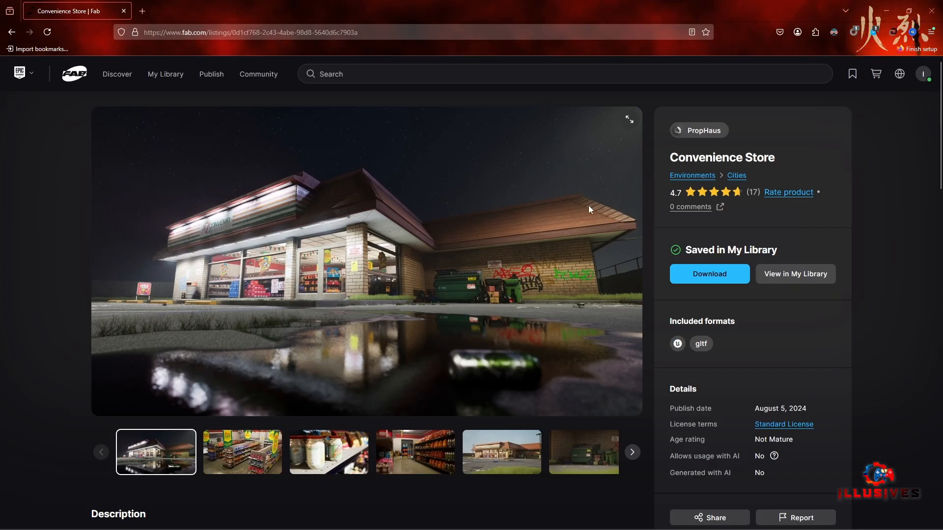
Look through the Convenience Store listing's preview images of the exterior, aisles, cold beverages, checkout counter and storage rooms.
{"action": "left_click", "coordinate": [242, 460]}
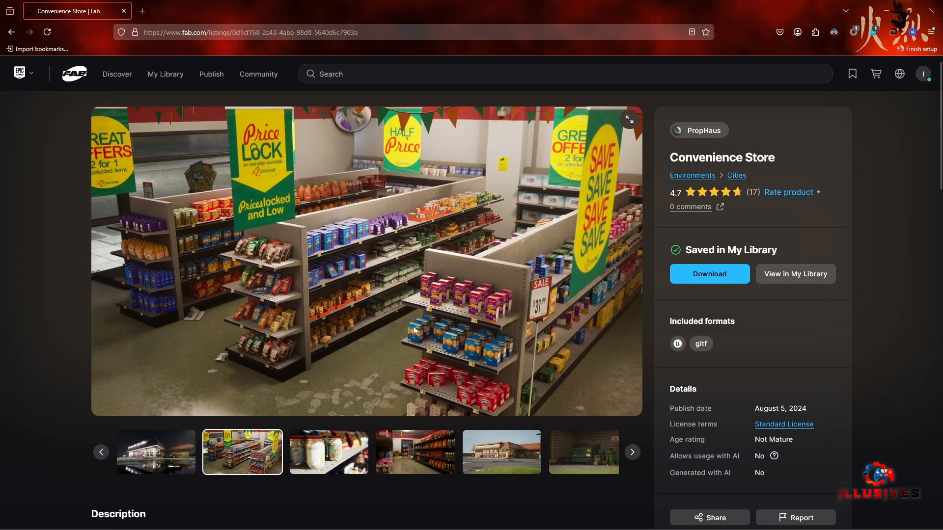
{"action": "left_click", "coordinate": [338, 458]}
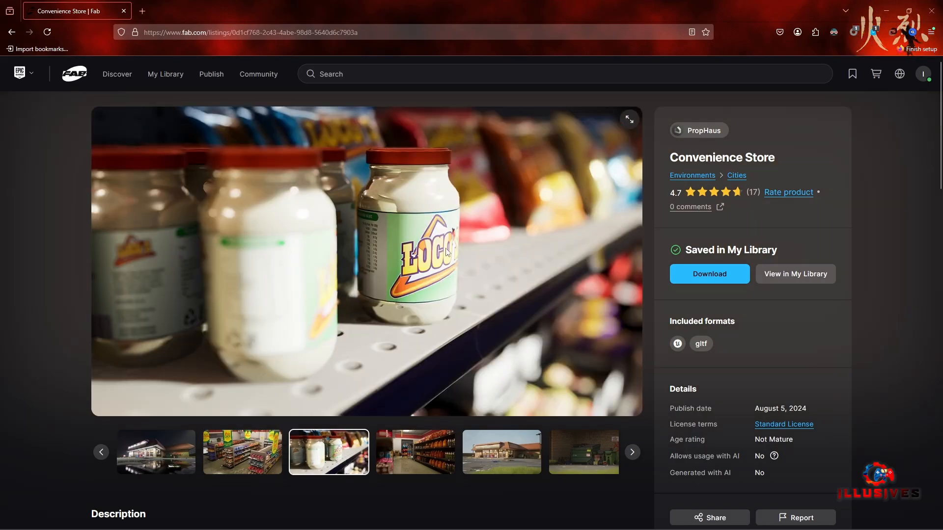
{"action": "left_click", "coordinate": [426, 460]}
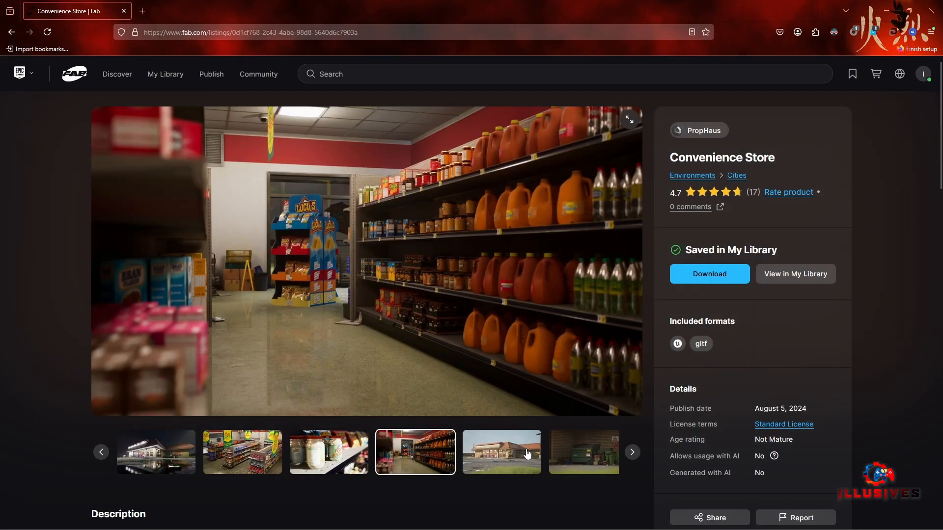
{"action": "left_click", "coordinate": [528, 454]}
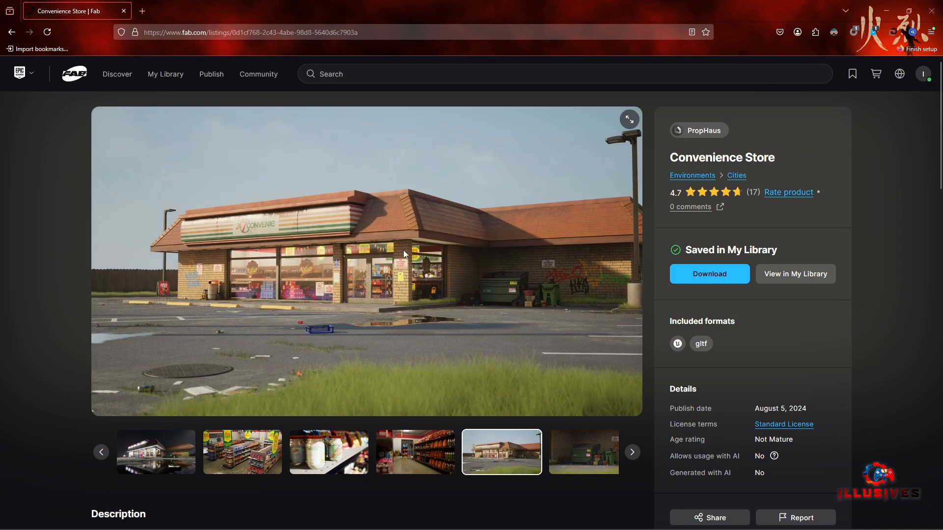
{"action": "left_click", "coordinate": [572, 444]}
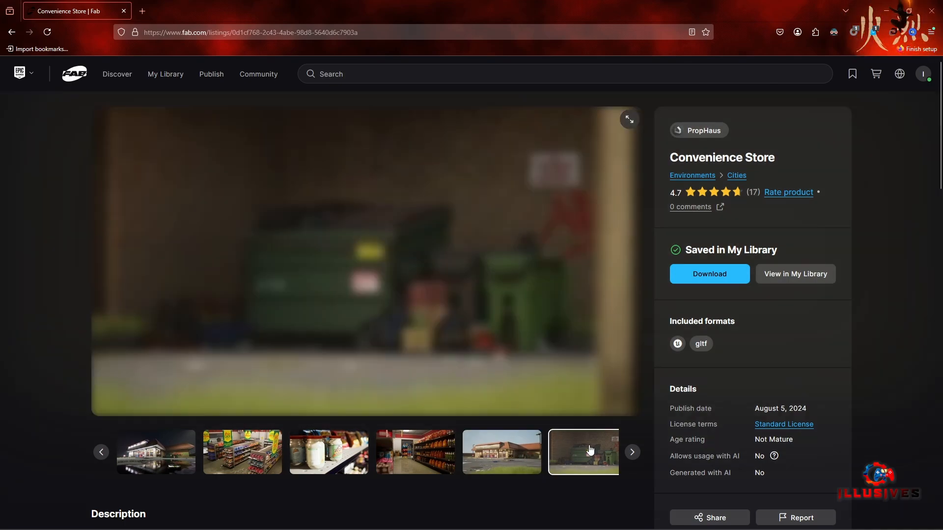
{"action": "left_click", "coordinate": [633, 454]}
{"action": "left_click", "coordinate": [633, 454]}
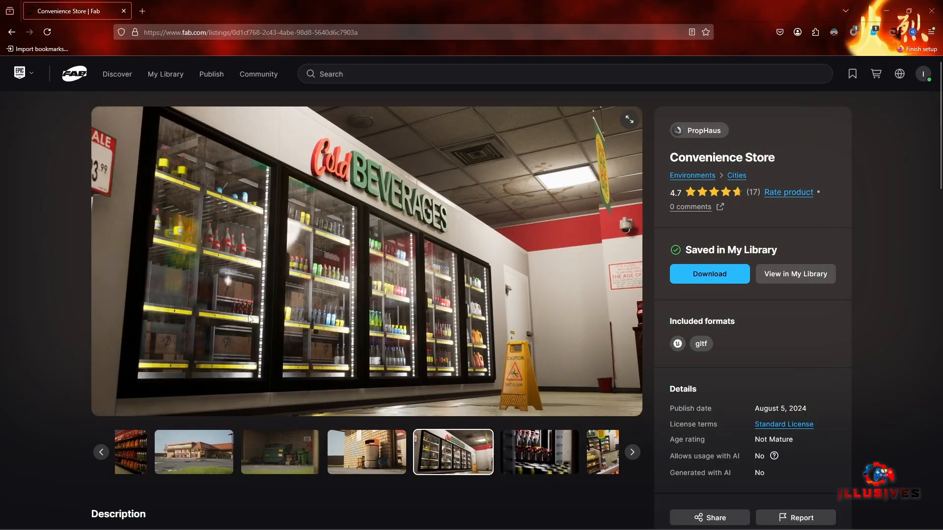
{"action": "left_click", "coordinate": [560, 440]}
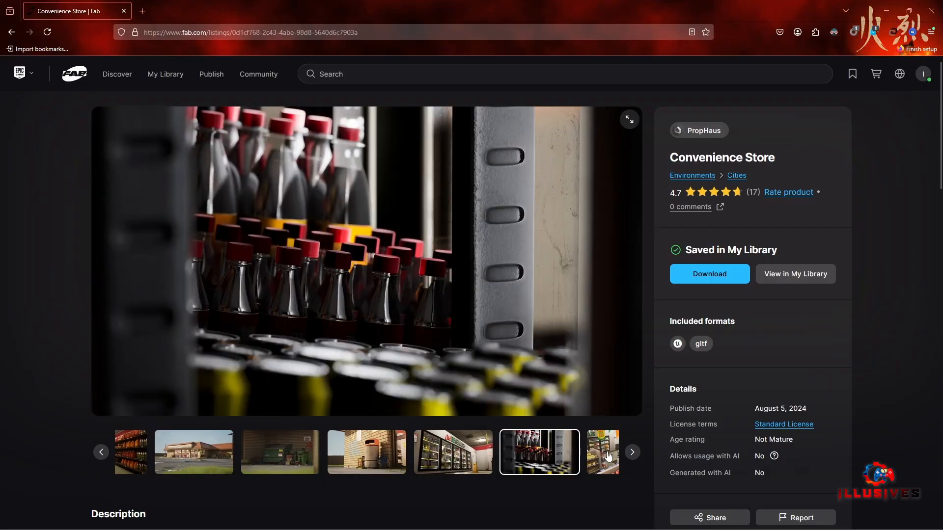
{"action": "left_click", "coordinate": [633, 454]}
{"action": "left_click", "coordinate": [632, 452]}
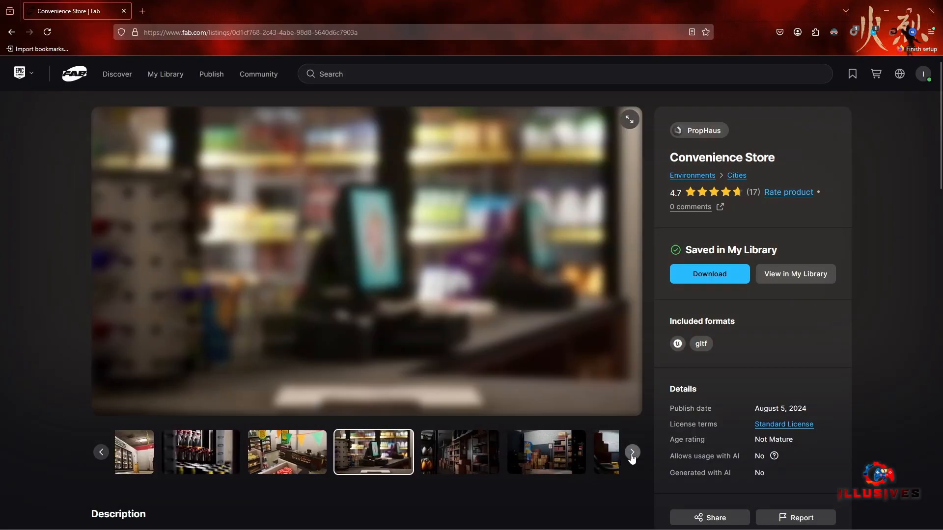
{"action": "left_click", "coordinate": [457, 461]}
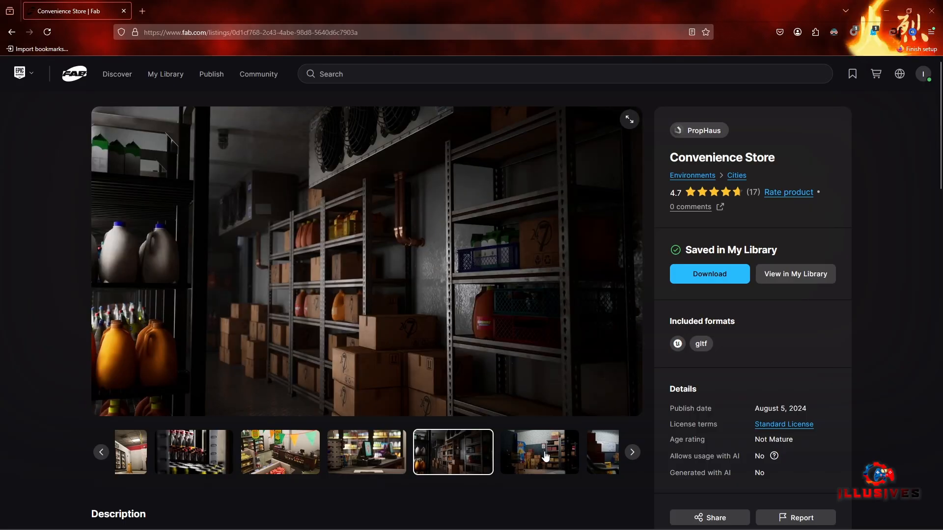
{"action": "left_click", "coordinate": [546, 457]}
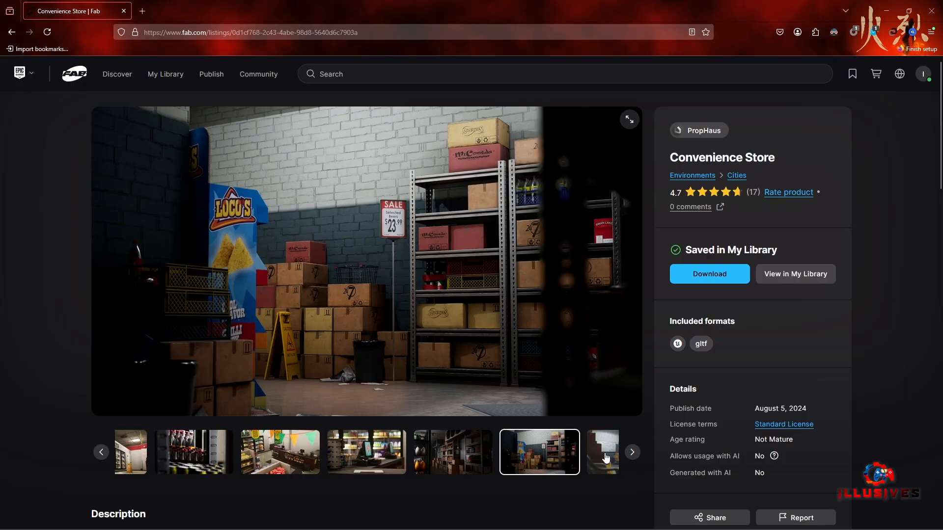
{"action": "left_click", "coordinate": [607, 458]}
{"action": "left_click", "coordinate": [639, 457]}
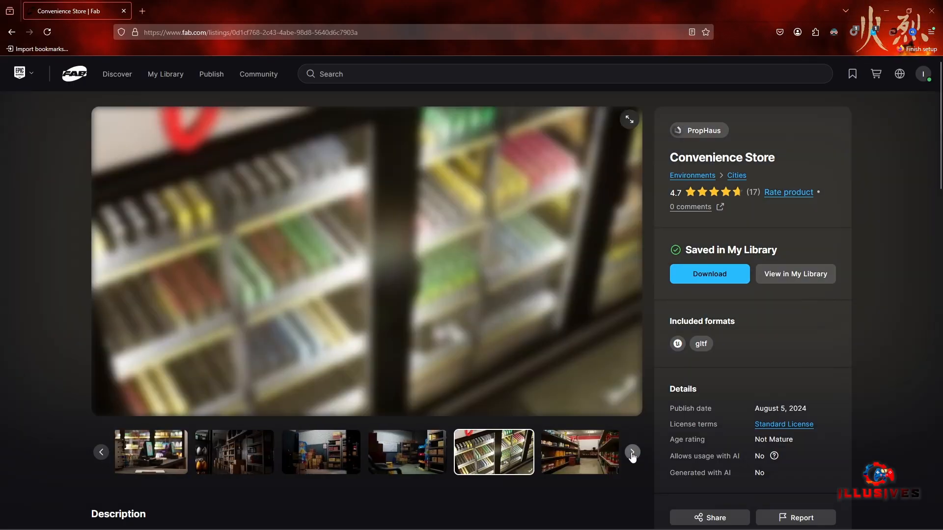
{"action": "left_click", "coordinate": [466, 457]}
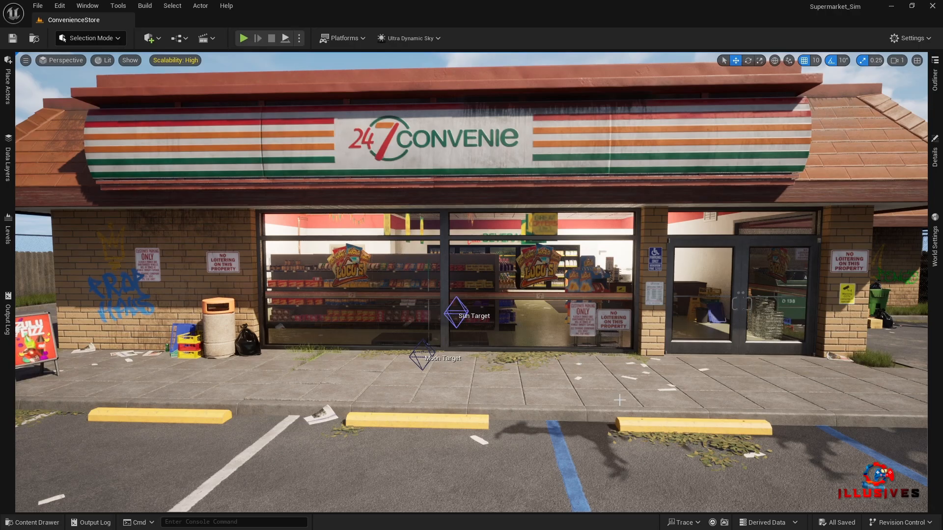
In the Supermarket_Sim project in Unreal Editor, review the asset folders in Content and look over the storefront in the level.
{"action": "left_click", "coordinate": [32, 523]}
{"action": "left_click", "coordinate": [228, 346]}
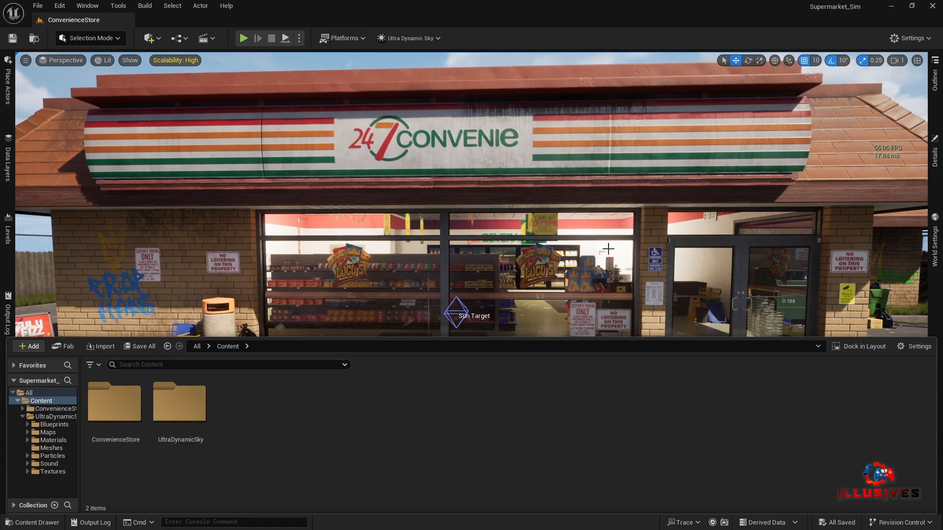
{"action": "mouse_move", "coordinate": [600, 206]}
{"action": "right_mouse_down"}
{"action": "mouse_move", "coordinate": [379, 206]}
{"action": "mouse_move", "coordinate": [607, 207]}
{"action": "mouse_move", "coordinate": [583, 207]}
{"action": "right_mouse_up"}
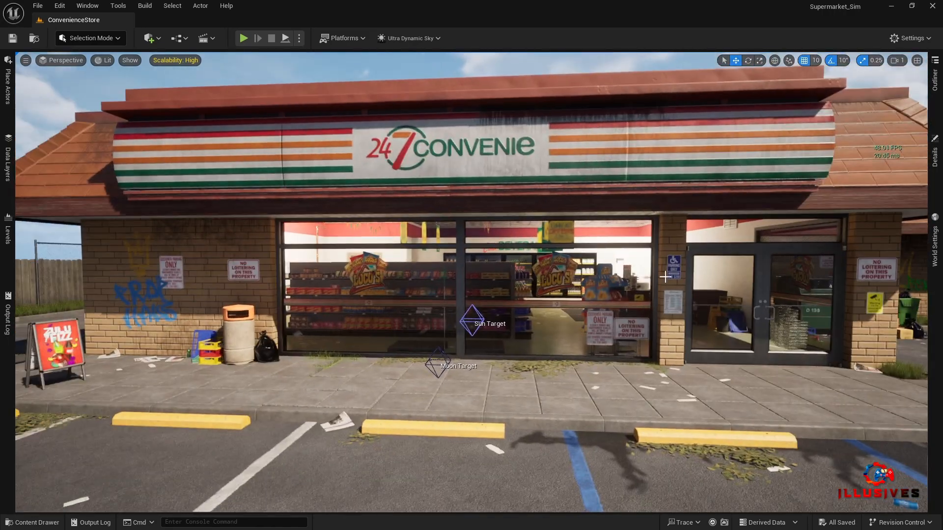
{"action": "mouse_move", "coordinate": [687, 280]}
{"action": "right_mouse_down"}
{"action": "mouse_move", "coordinate": [714, 280]}
{"action": "mouse_move", "coordinate": [700, 281]}
{"action": "right_mouse_up"}
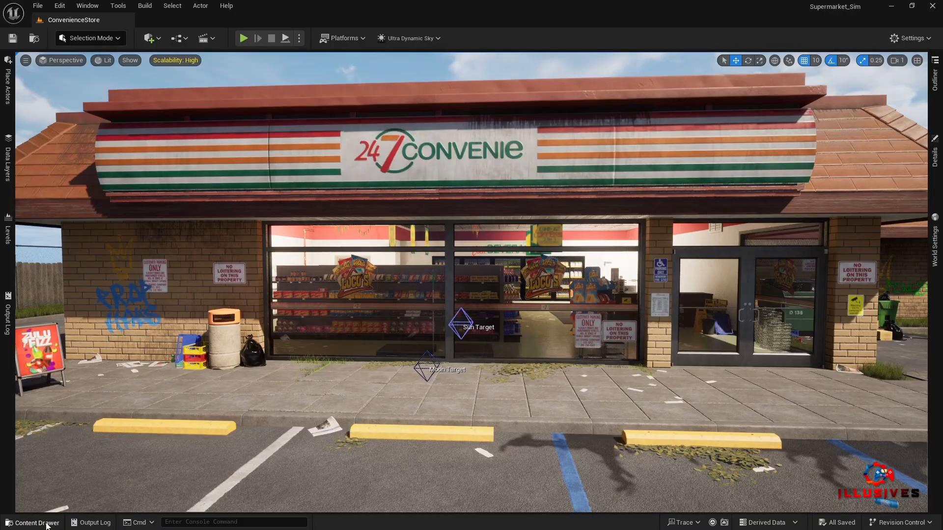
Examine the sky and weather assets in UltraDynamicSky's Blueprints folder and the tools that Ultra Dynamic Sky offers.
{"action": "left_click", "coordinate": [33, 523]}
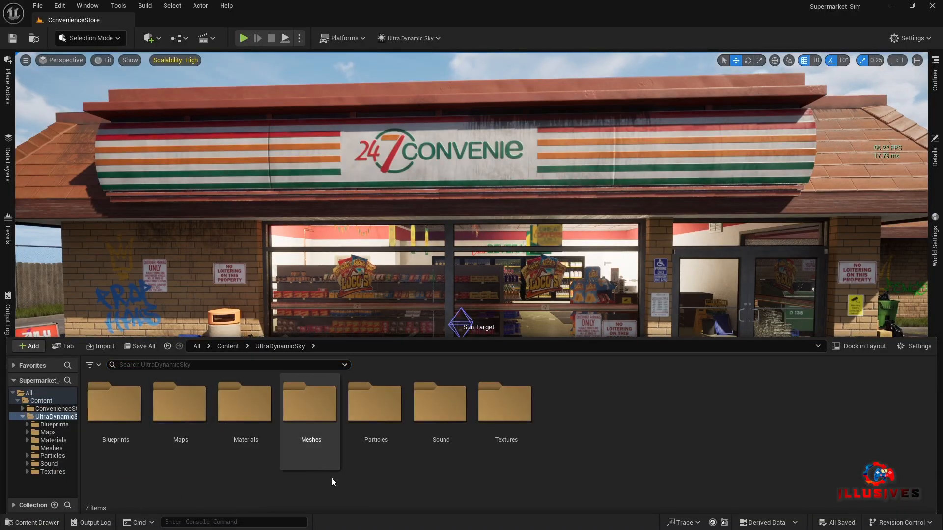
{"action": "double_click", "coordinate": [128, 409]}
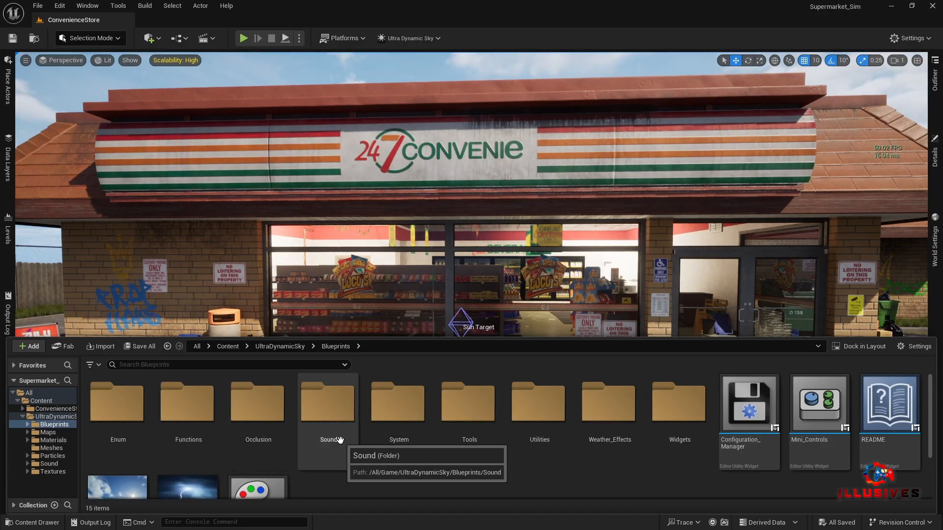
{"action": "scroll", "coordinate": [277, 437], "scroll_direction": "down", "scroll_amount": 2}
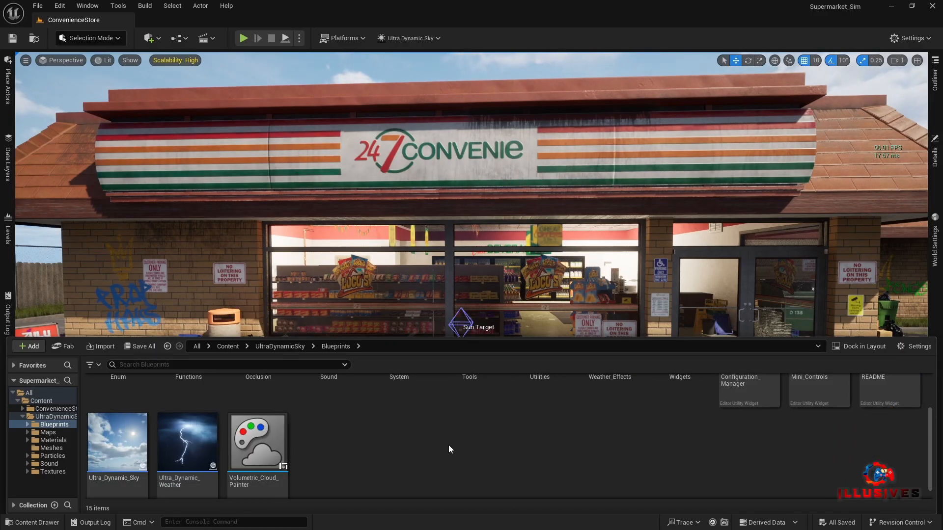
{"action": "left_click", "coordinate": [131, 456]}
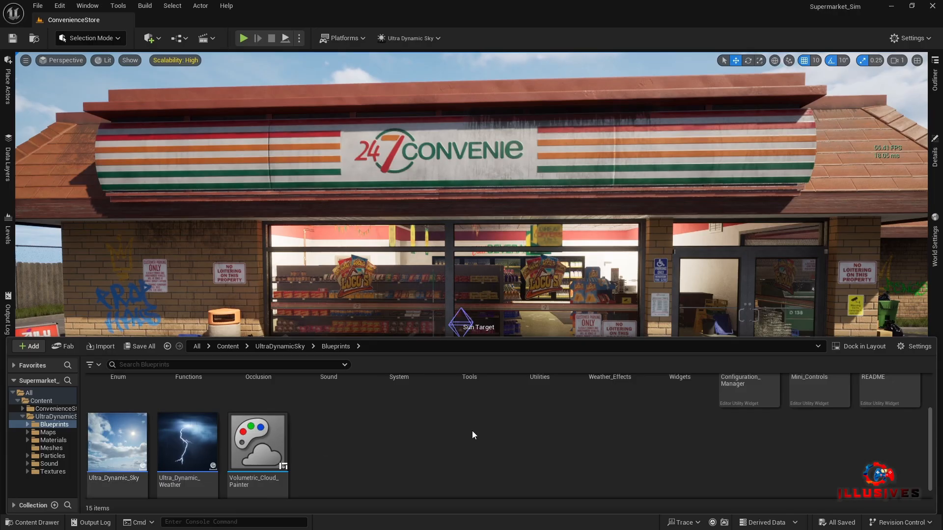
{"action": "left_click", "coordinate": [603, 38]}
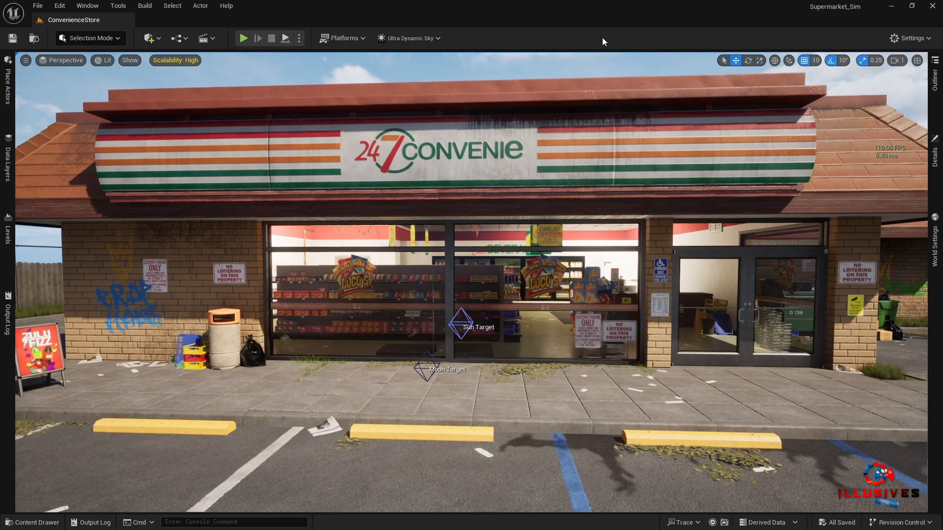
{"action": "left_click", "coordinate": [408, 37]}
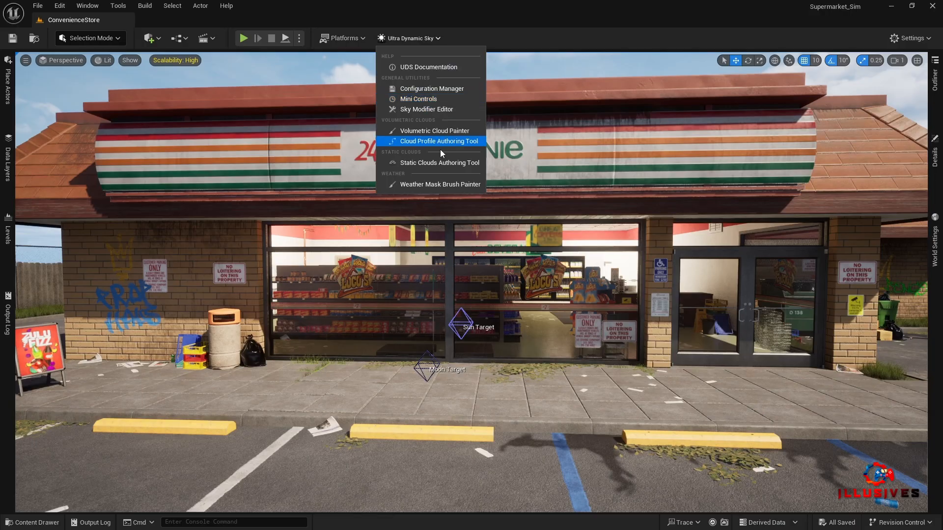
{"action": "left_click", "coordinate": [600, 40]}
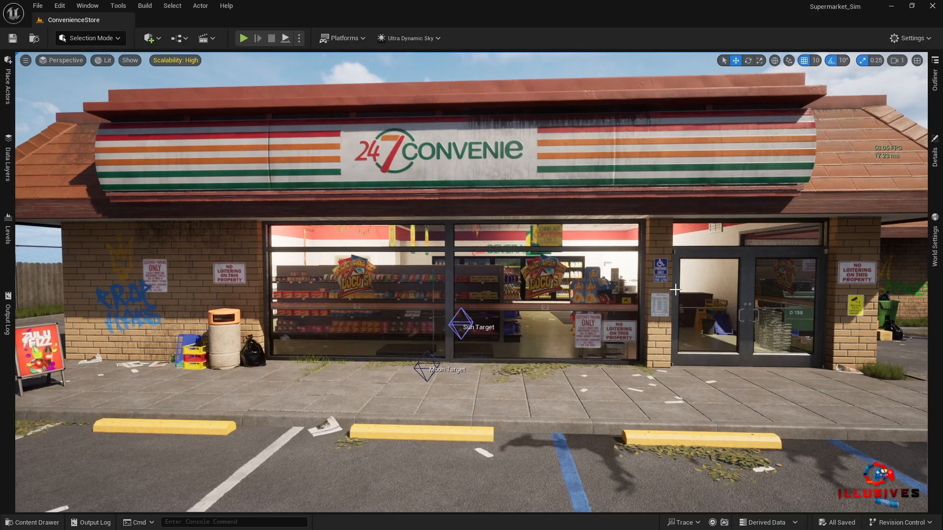
Inspect the storefront up close, toggling game view, and continue inside the store to the register on the checkout counter.
{"action": "right_click_drag", "start_coordinate": [666, 295], "coordinate": [791, 314]}
{"action": "key", "text": "g"}
{"action": "key", "text": "g"}
{"action": "key", "text": "w"}
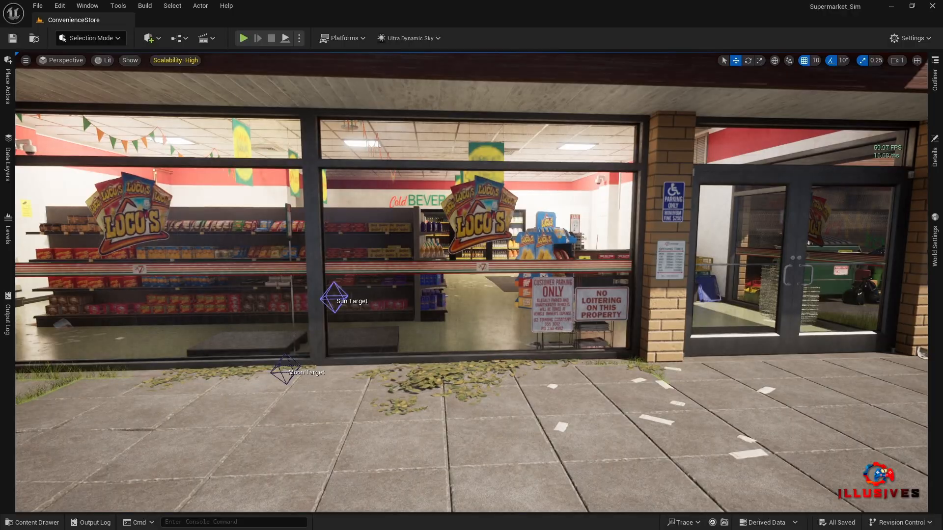
{"action": "key", "text": "g"}
{"action": "key", "text": "g"}
{"action": "key", "text": "d"}
{"action": "key", "text": "w"}
{"action": "right_click_drag", "start_coordinate": [665, 295], "coordinate": [619, 236]}
{"action": "key", "text": "w"}
{"action": "key", "text": "e"}
{"action": "key", "text": "w"}
{"action": "key", "text": "q"}
{"action": "key", "text": "w"}
{"action": "key", "text": "a"}
{"action": "key", "text": "a"}
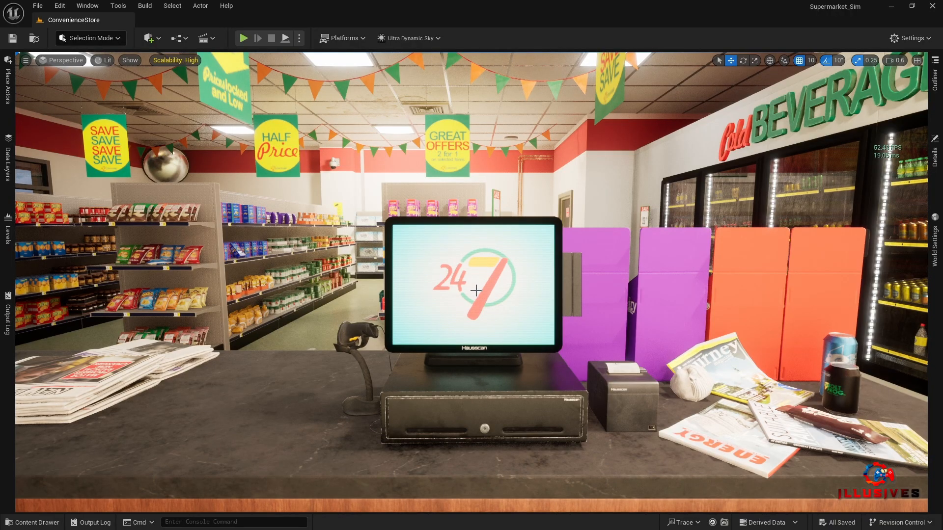
Examine the glass entrance doors from inside the store and select the double-door mesh.
{"action": "right_click_drag", "start_coordinate": [537, 366], "coordinate": [639, 329]}
{"action": "key", "text": "a"}
{"action": "key", "text": "d"}
{"action": "key", "text": "s"}
{"action": "key", "text": "w"}
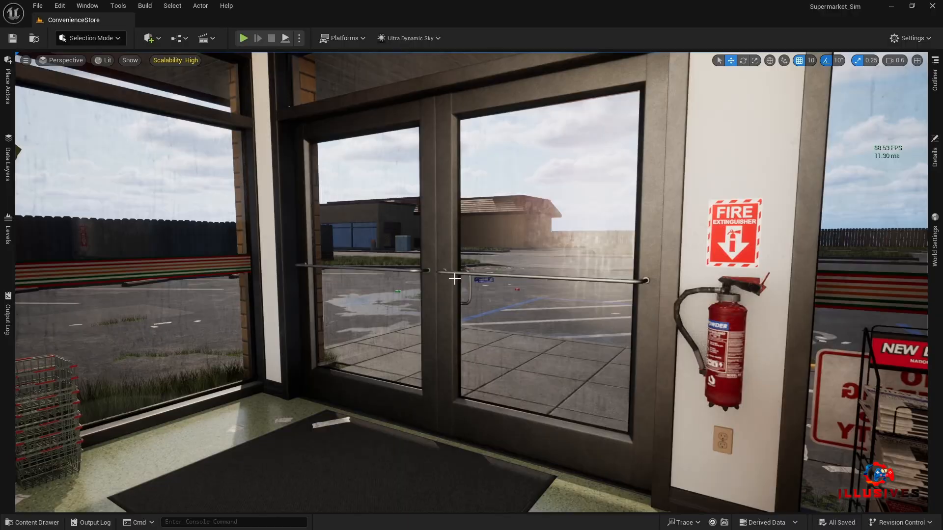
{"action": "left_click", "coordinate": [455, 279]}
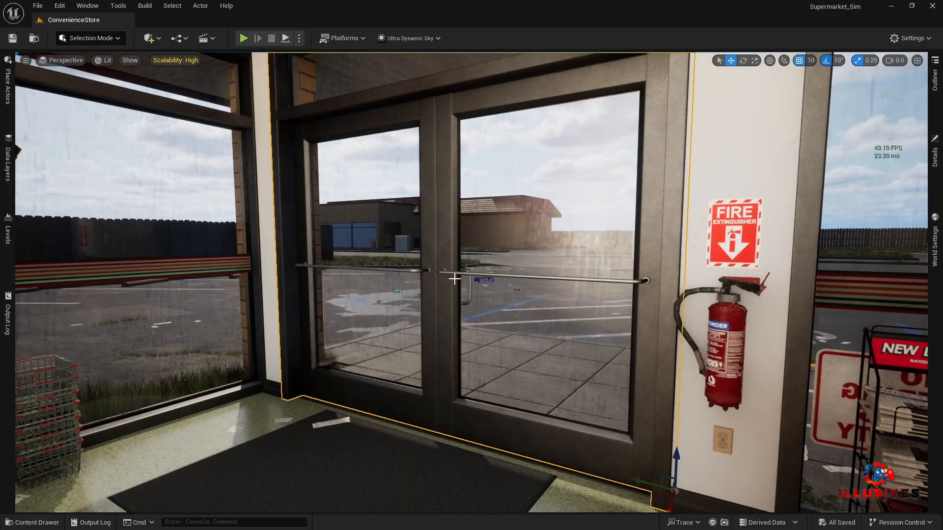
{"action": "right_click_drag", "start_coordinate": [470, 285], "coordinate": [458, 262]}
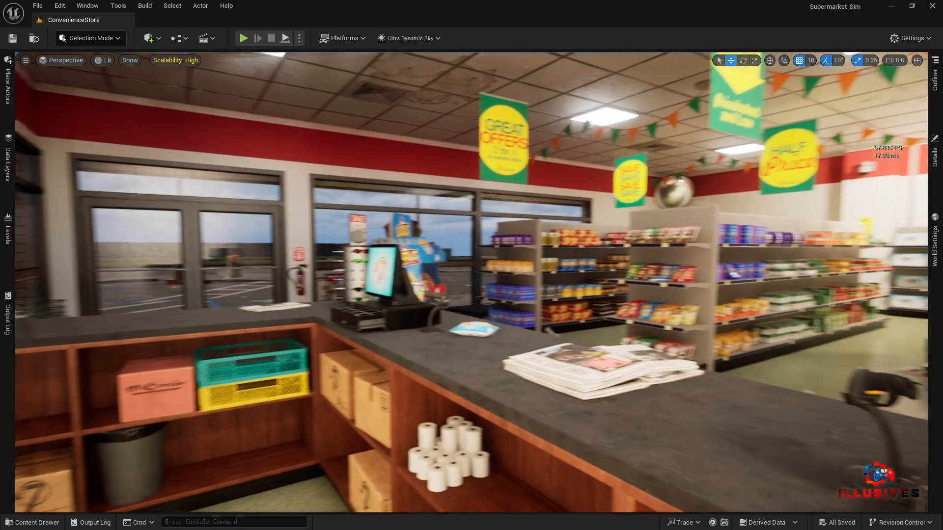
Examine the checkout counter, the stocked product shelves and the register's screen up close.
{"action": "right_click_drag", "start_coordinate": [472, 282], "coordinate": [537, 366]}
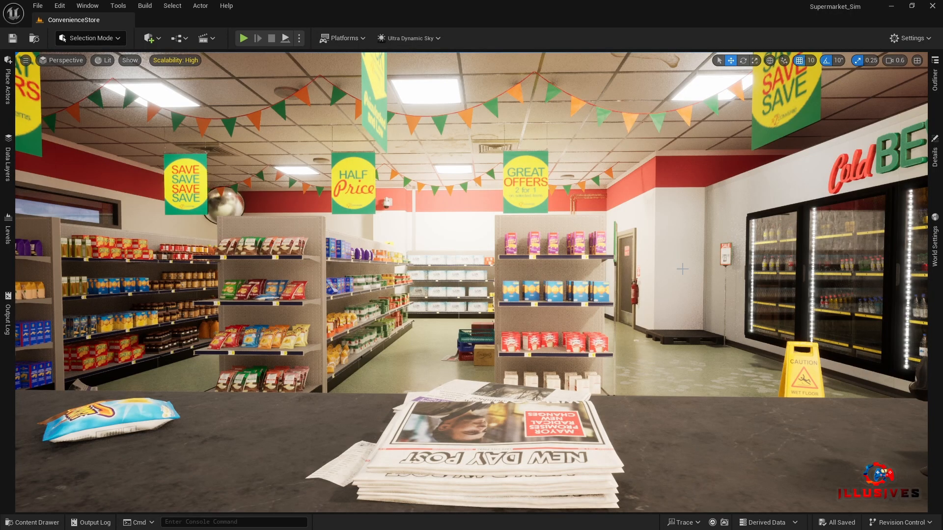
{"action": "right_click_drag", "start_coordinate": [658, 265], "coordinate": [442, 267]}
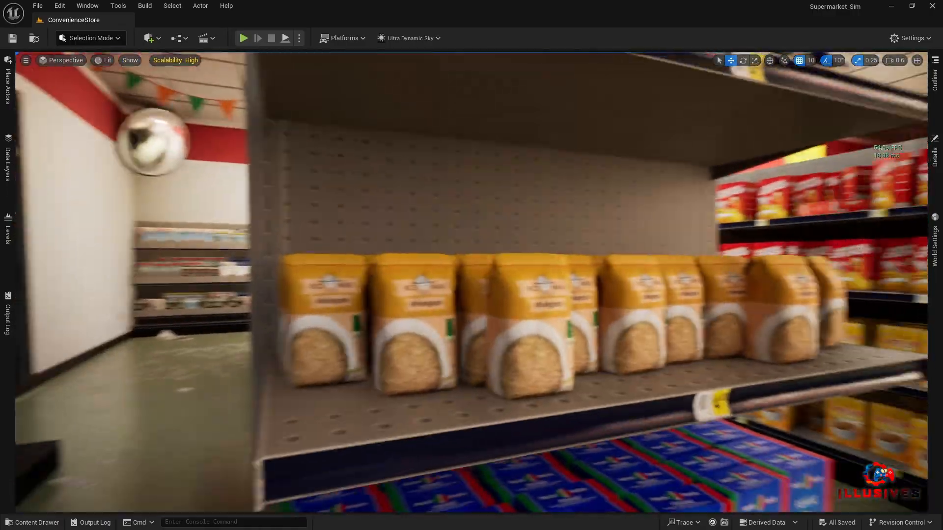
{"action": "right_click_drag", "start_coordinate": [472, 282], "coordinate": [672, 295]}
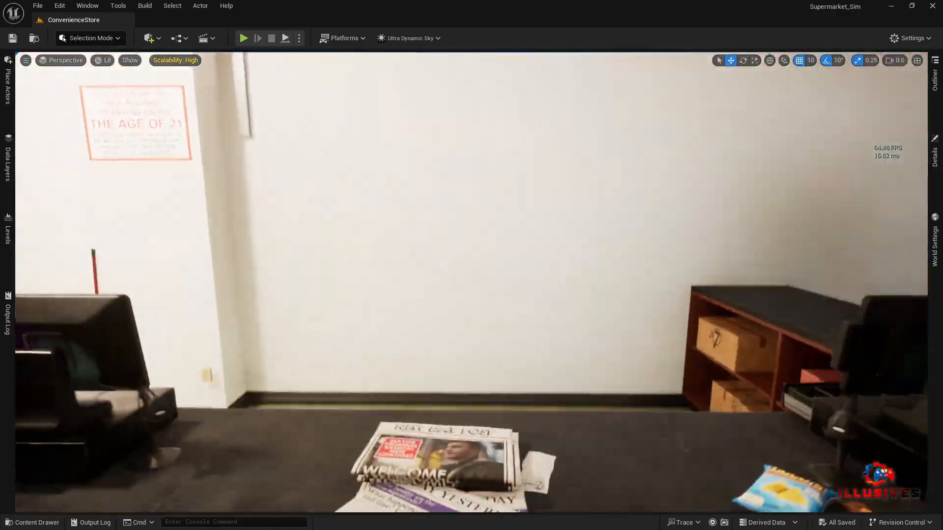
{"action": "right_click_drag", "start_coordinate": [472, 283], "coordinate": [715, 241]}
{"action": "key", "text": "w"}
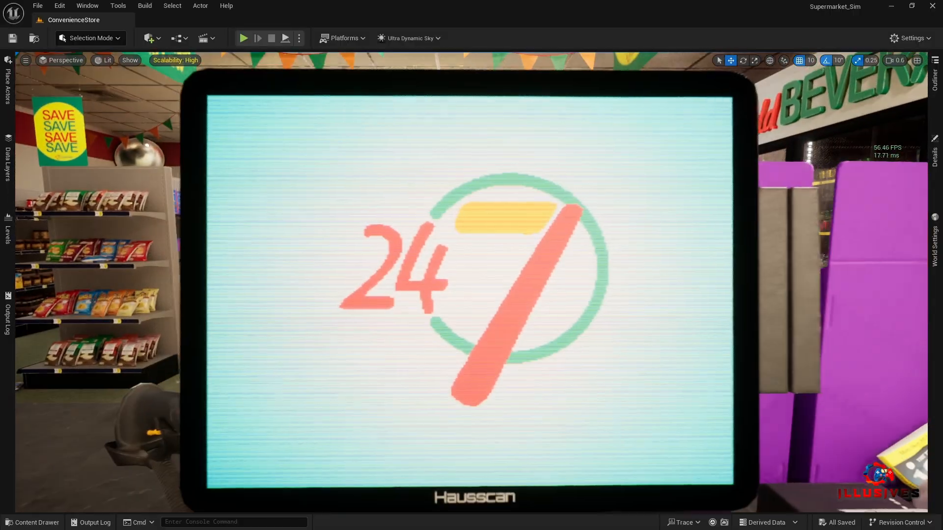
{"action": "key", "text": "s"}
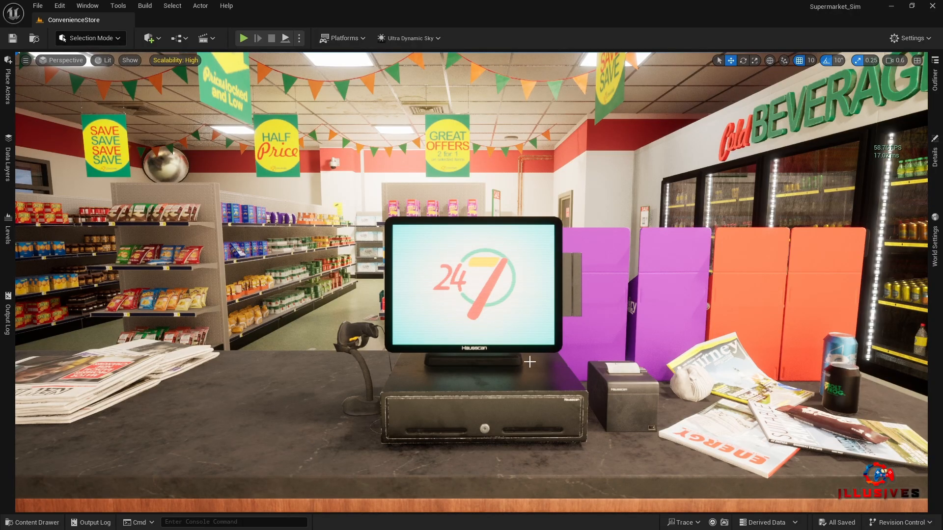
View the store aisles and beverage coolers from behind the counter, above the newspaper stack.
{"action": "right_click_drag", "start_coordinate": [537, 366], "coordinate": [573, 357]}
{"action": "key", "text": "a"}
{"action": "key", "text": "s"}
{"action": "key", "text": "w"}
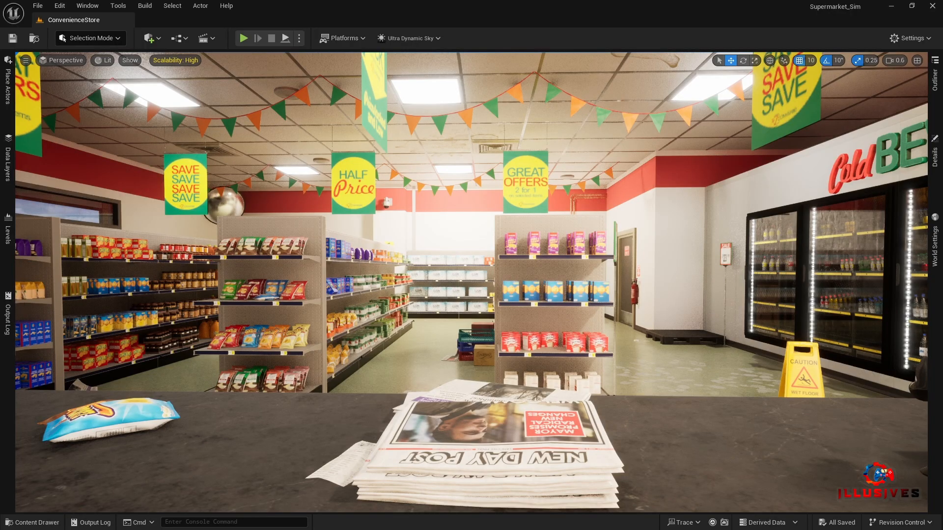
Tour the store from the counter to the glass entrance doors, examine the BP_StoreDoorEntrance components, and look back over the aisles.
{"action": "right_click_drag", "start_coordinate": [551, 266], "coordinate": [683, 245]}
{"action": "key", "text": "w"}
{"action": "key", "text": "a"}
{"action": "key", "text": "w"}
{"action": "key", "text": "s"}
{"action": "scroll", "coordinate": [835, 270], "scroll_direction": "up", "scroll_amount": 3}
{"action": "key", "text": "w"}
{"action": "key", "text": "w"}
{"action": "right_click_drag", "start_coordinate": [472, 282], "coordinate": [913, 278]}
{"action": "scroll", "coordinate": [334, 288], "scroll_direction": "down", "scroll_amount": 3}
{"action": "key", "text": "w"}
{"action": "key", "text": "w"}
{"action": "key", "text": "a"}
{"action": "key", "text": "w"}
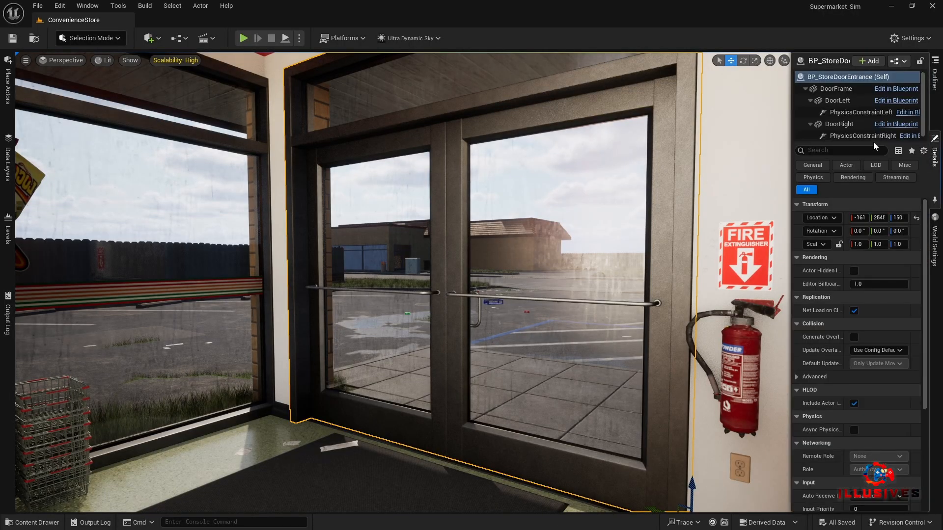
{"action": "right_click_drag", "start_coordinate": [622, 283], "coordinate": [278, 251]}
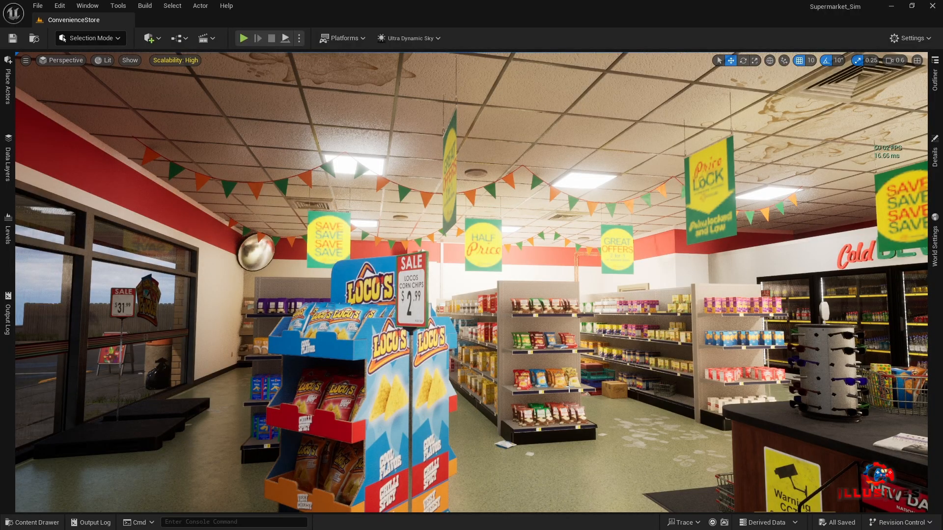
Add the Third Person Blueprint content pack to the project's Content folder and close the leftover windows.
{"action": "left_click", "coordinate": [32, 522]}
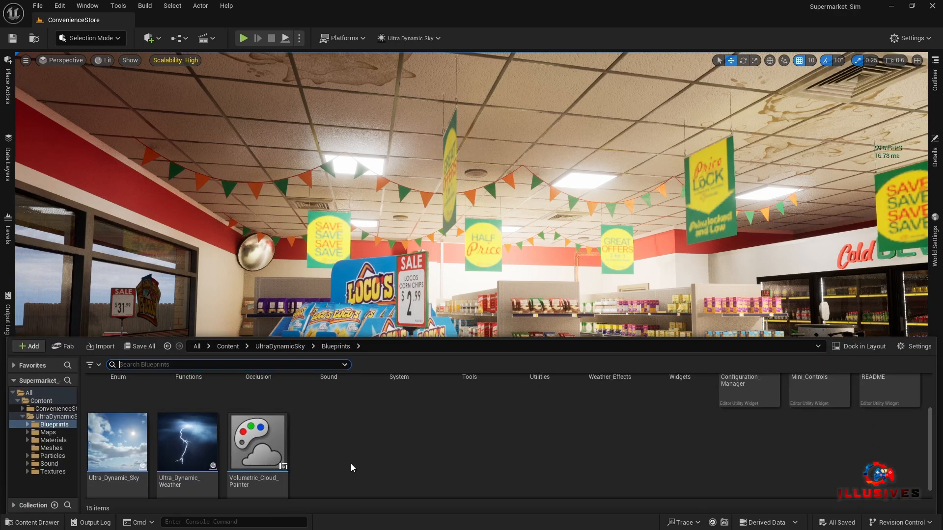
{"action": "left_click", "coordinate": [227, 347]}
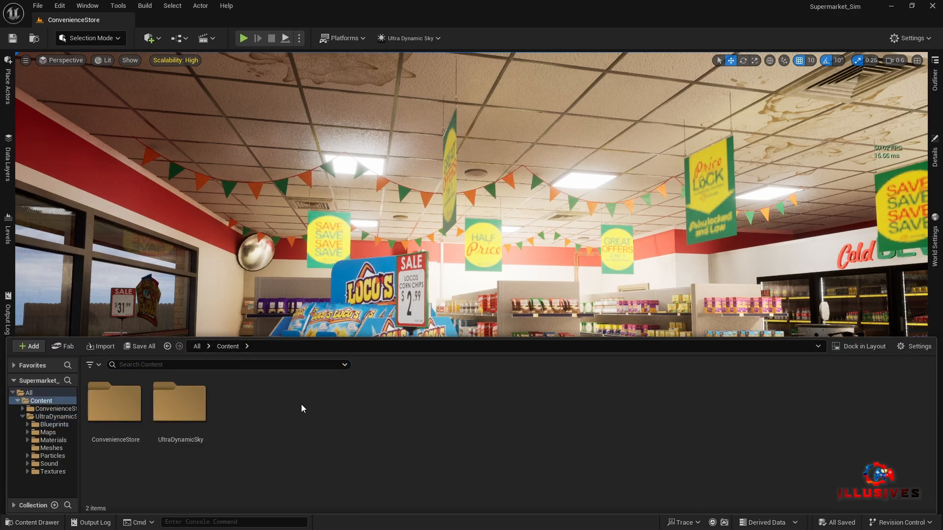
{"action": "right_click", "coordinate": [249, 397]}
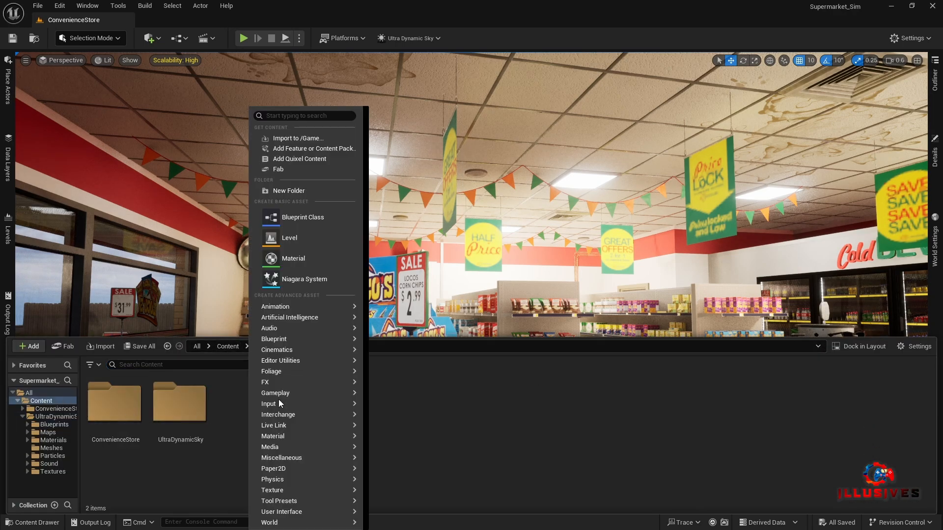
{"action": "left_click", "coordinate": [290, 148]}
{"action": "left_click", "coordinate": [347, 226]}
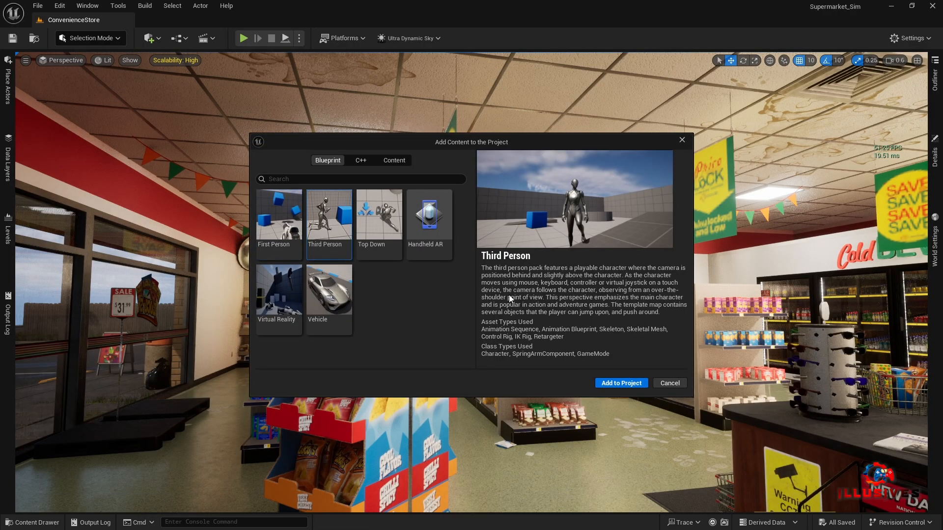
{"action": "left_click", "coordinate": [388, 161]}
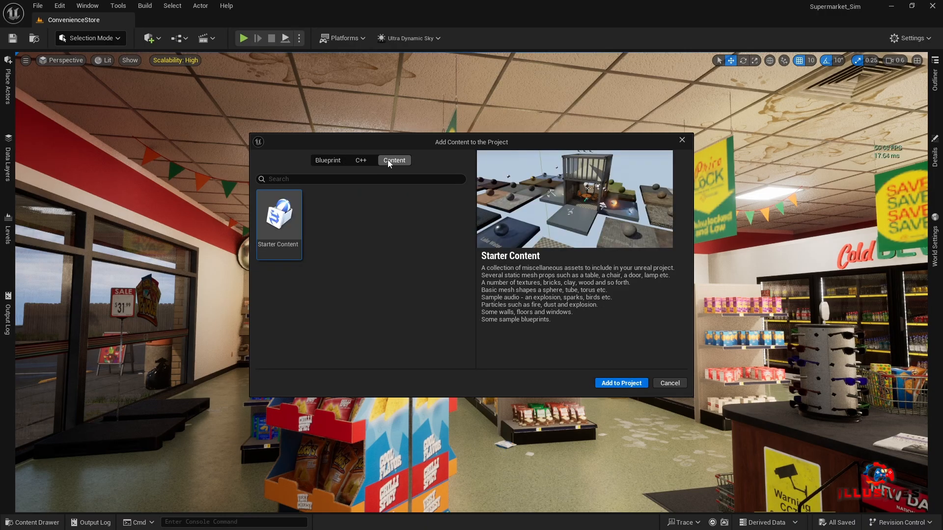
{"action": "left_click", "coordinate": [329, 160]}
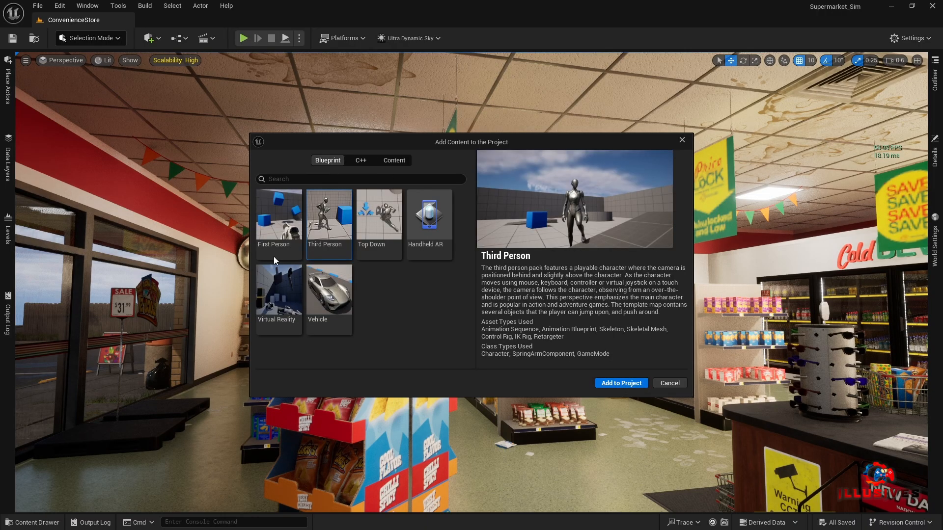
{"action": "left_click", "coordinate": [615, 384]}
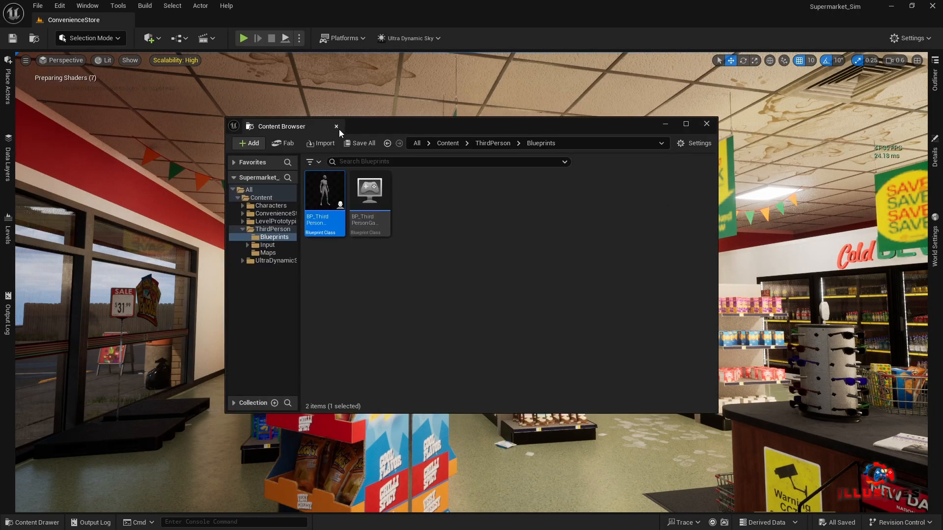
{"action": "left_click", "coordinate": [336, 126]}
{"action": "left_click", "coordinate": [670, 383]}
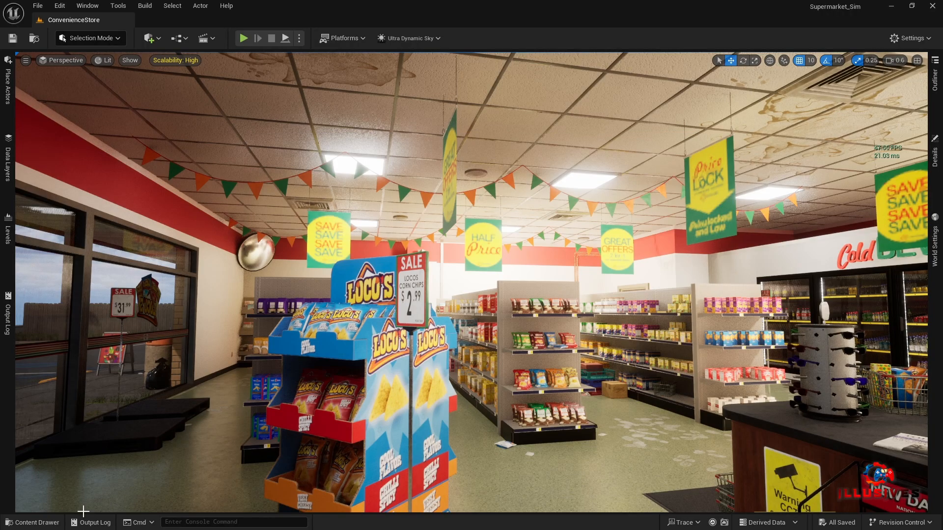
Place the SKM_Manny_Simple mannequin from Characters/Mannequins/Meshes on the store floor between the chips display and the counter.
{"action": "left_click", "coordinate": [32, 523]}
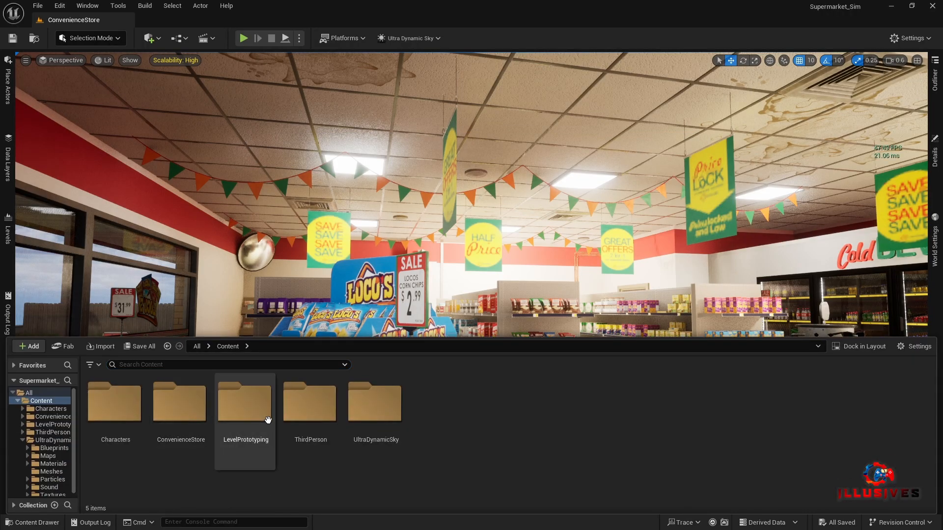
{"action": "left_click", "coordinate": [325, 416]}
{"action": "left_click", "coordinate": [116, 403]}
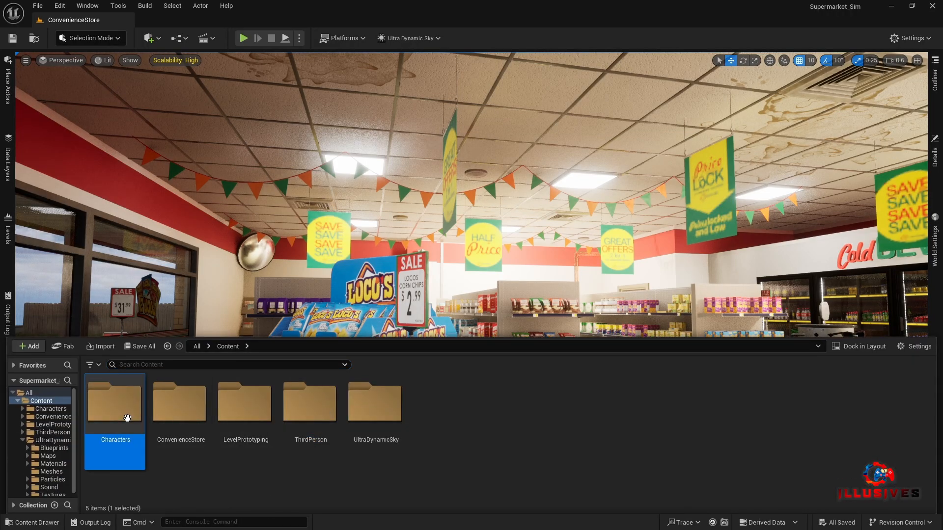
{"action": "double_click", "coordinate": [116, 403]}
{"action": "left_click", "coordinate": [179, 403]}
{"action": "double_click", "coordinate": [179, 403]}
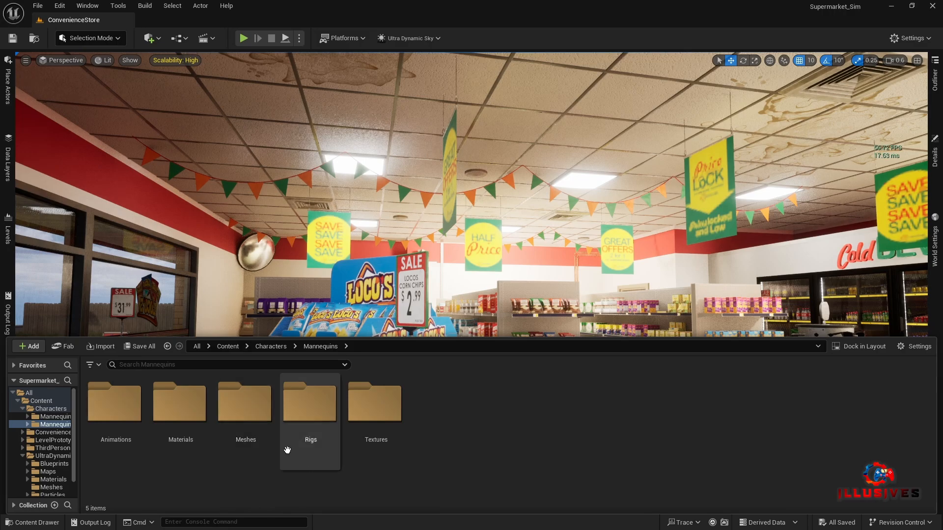
{"action": "double_click", "coordinate": [248, 418]}
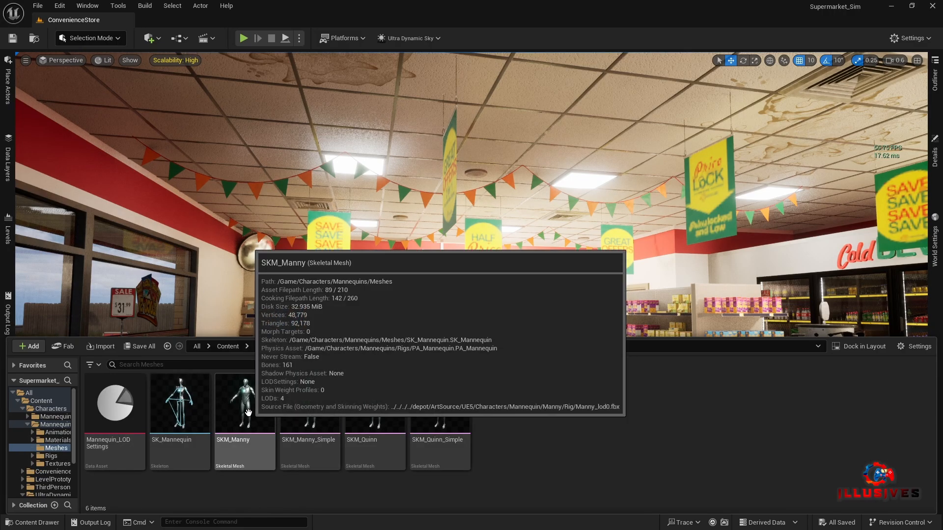
{"action": "left_click", "coordinate": [306, 403]}
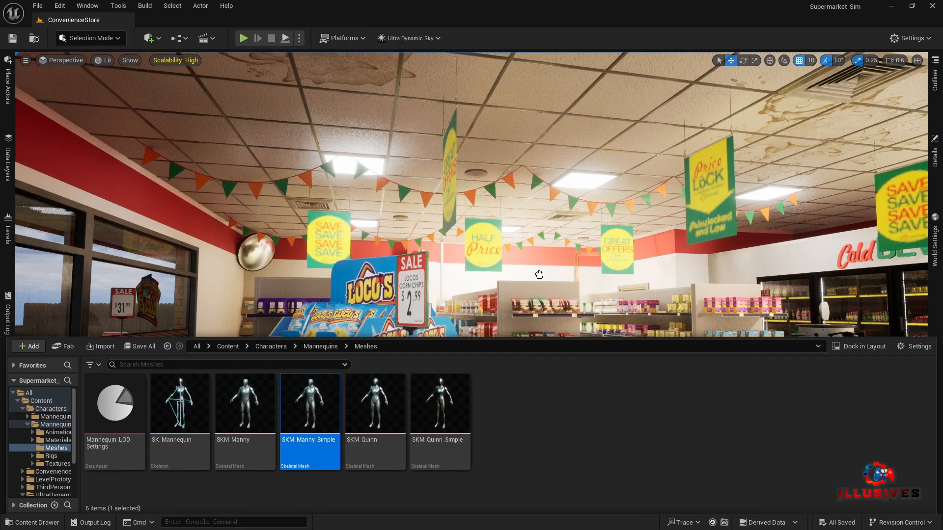
{"action": "left_click_drag", "start_coordinate": [540, 275], "coordinate": [545, 490]}
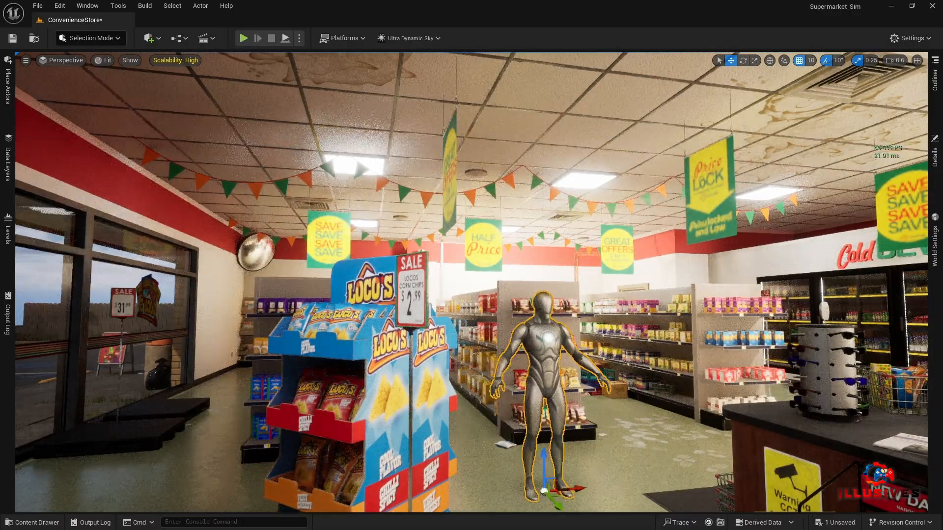
{"action": "right_click_drag", "start_coordinate": [544, 490], "coordinate": [297, 516]}
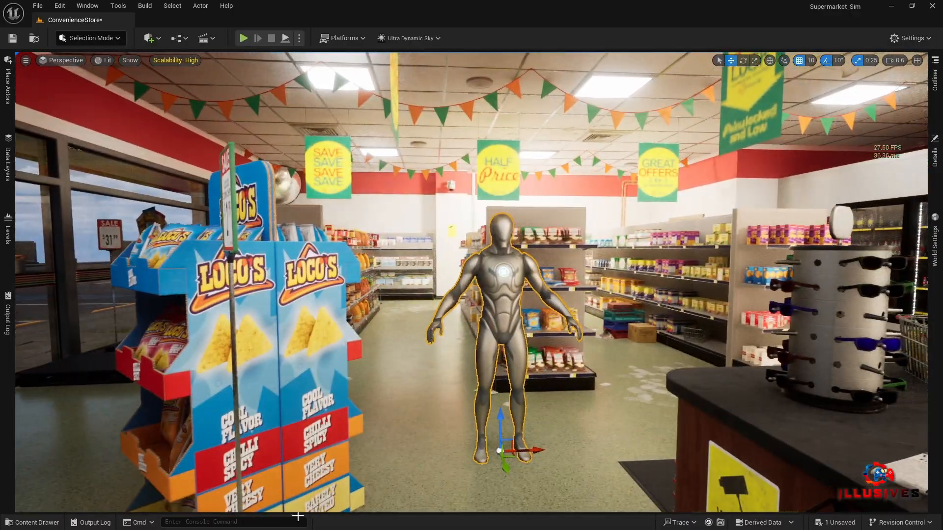
Browse to the Manny material instances in Content/Characters/Mannequins/Materials/Instances/Manny.
{"action": "left_click", "coordinate": [33, 522]}
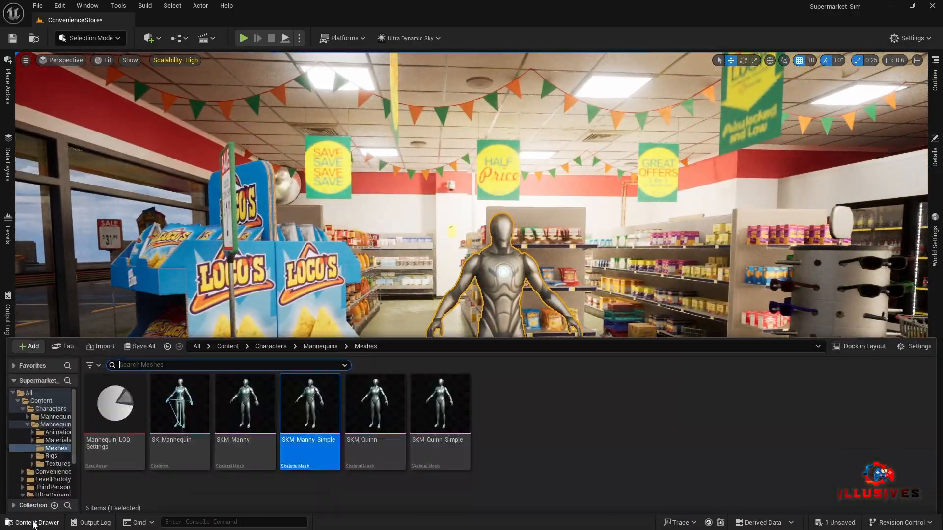
{"action": "left_click", "coordinate": [276, 346]}
{"action": "left_click", "coordinate": [229, 347]}
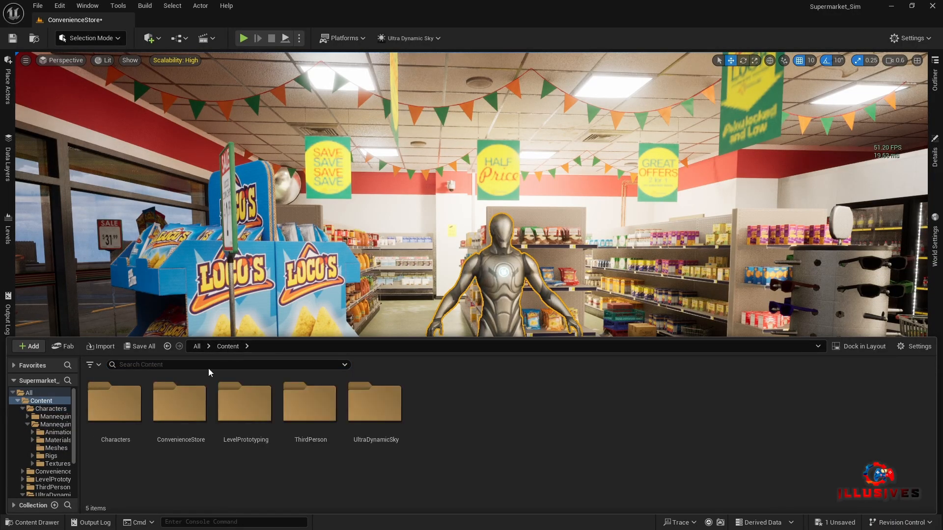
{"action": "double_click", "coordinate": [113, 407]}
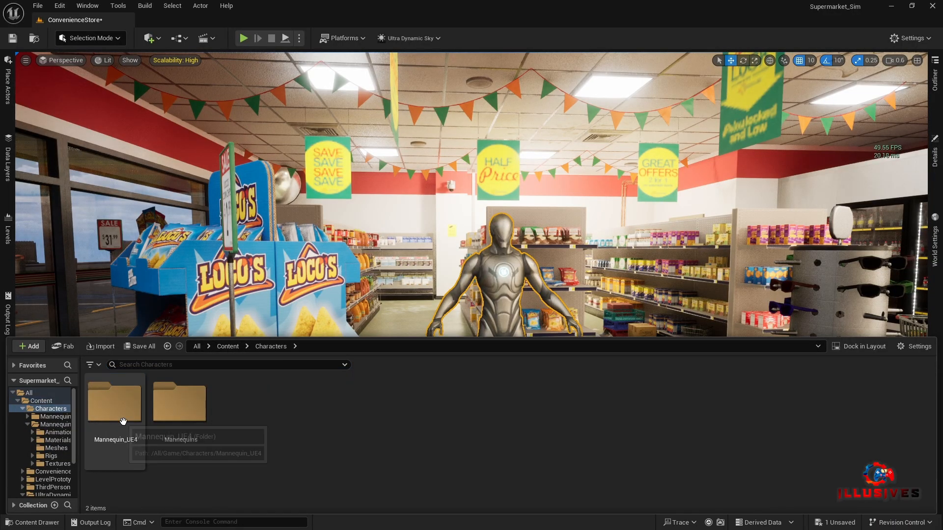
{"action": "double_click", "coordinate": [174, 412]}
{"action": "double_click", "coordinate": [179, 408]}
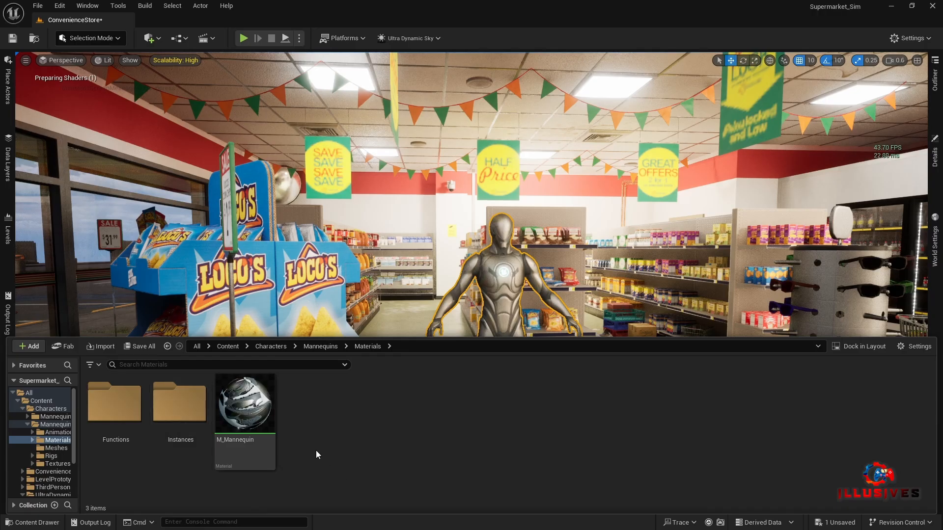
{"action": "double_click", "coordinate": [179, 405]}
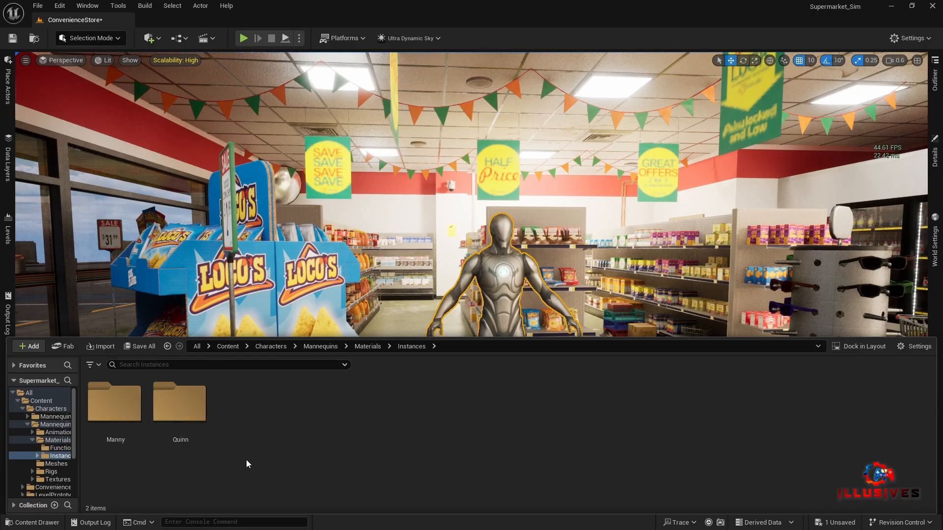
{"action": "double_click", "coordinate": [114, 404]}
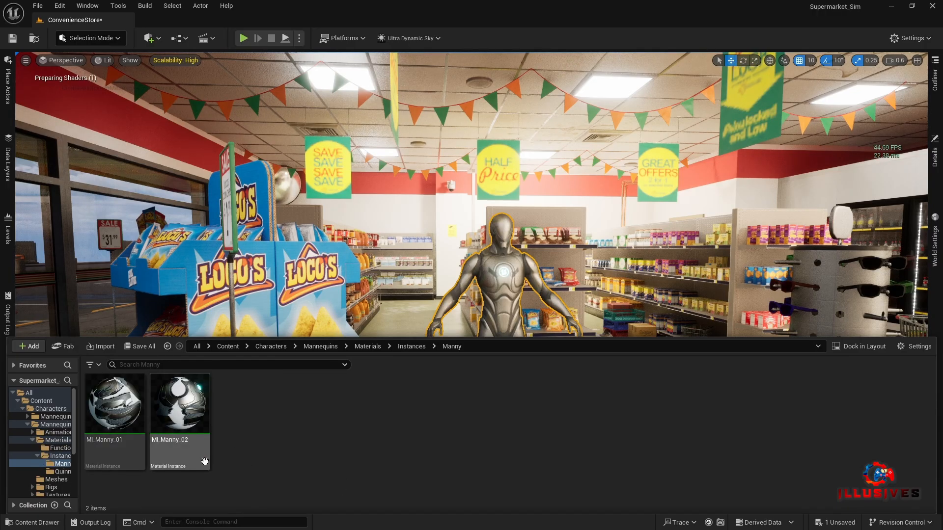
Duplicate the MI_Manny_01 material instance and name the copy Customer_Body.
{"action": "right_click", "coordinate": [117, 416]}
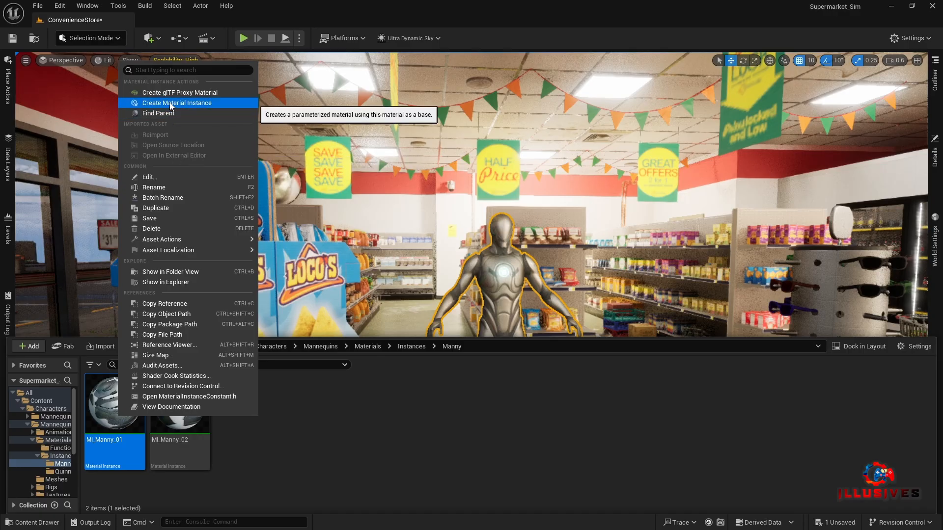
{"action": "left_click", "coordinate": [145, 209]}
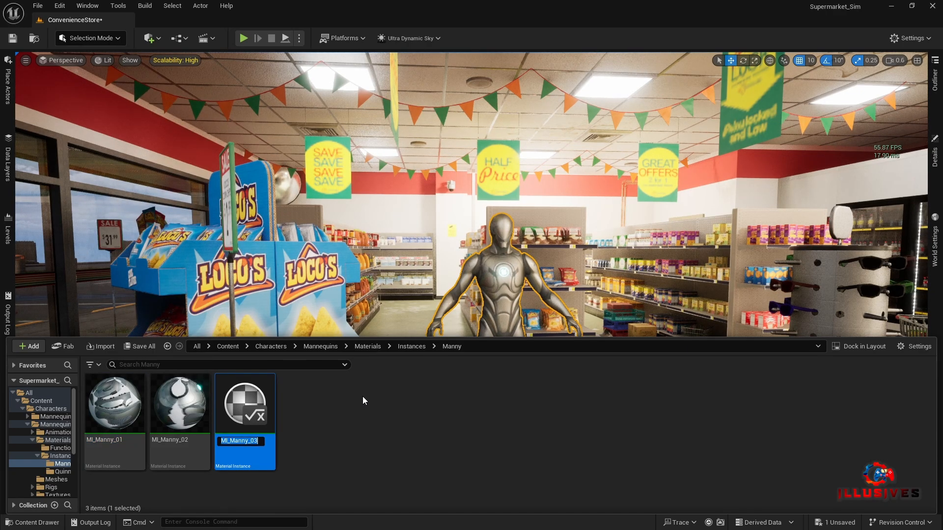
{"action": "type", "text": "C"}
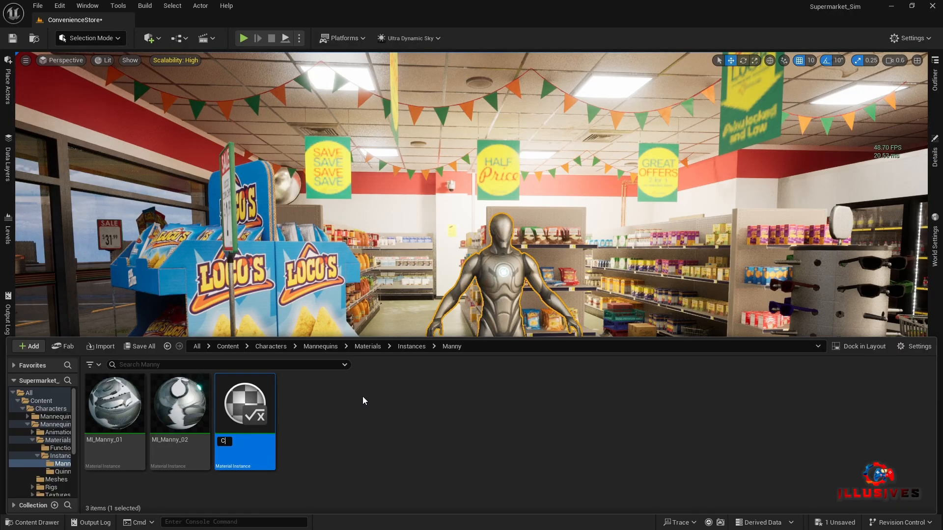
{"action": "type", "text": "ustomer"}
{"action": "key", "text": "Return"}
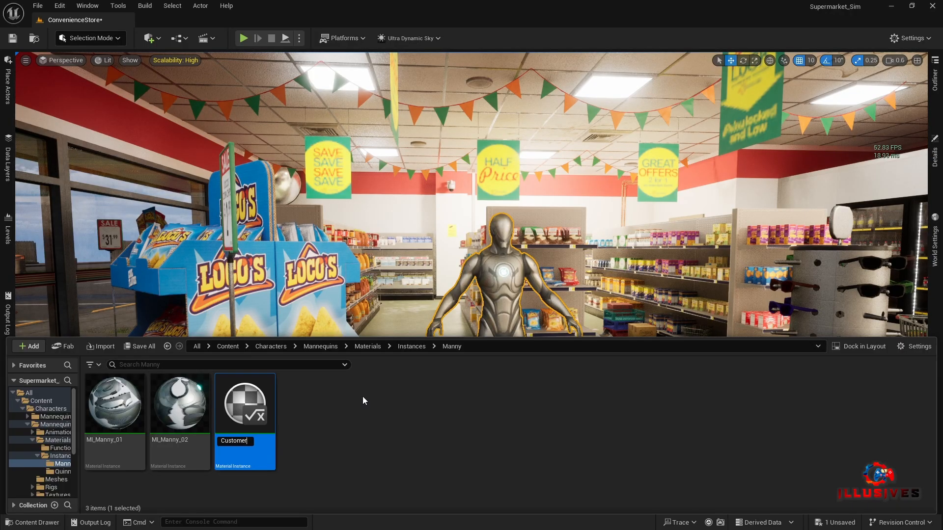
{"action": "type", "text": "_Body"}
{"action": "key", "text": "Return"}
Duplicate the MI_Manny_02 material instance and name the copy Customer_Body2.
{"action": "right_click", "coordinate": [245, 397]}
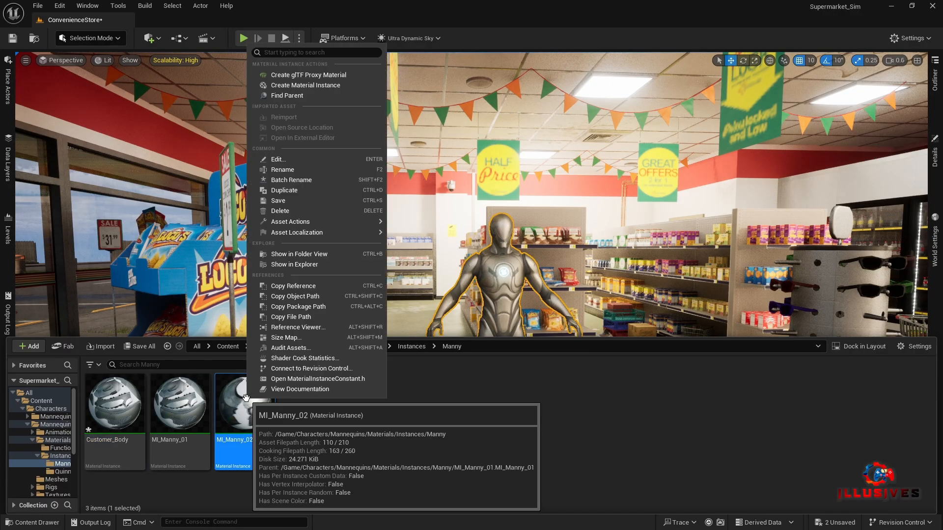
{"action": "left_click", "coordinate": [292, 192]}
{"action": "type", "text": "Customer"}
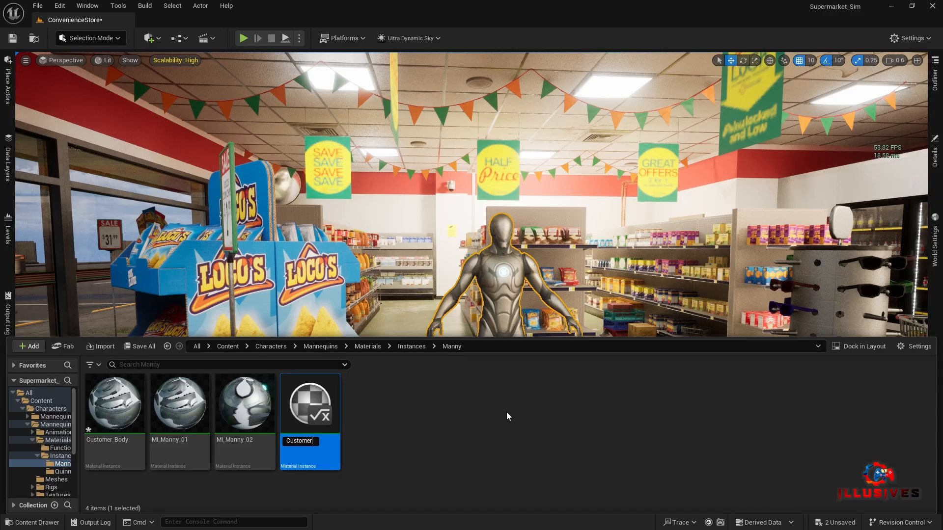
{"action": "type", "text": "_"}
{"action": "type", "text": "Body2"}
{"action": "key", "text": "Return"}
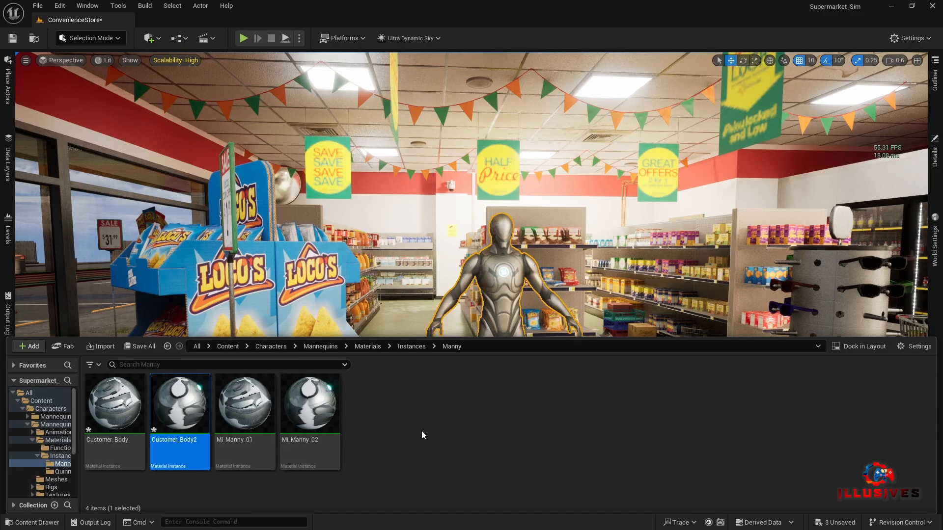
Open the Customer_Body material instance, dock its editor beside the level tab, and expand the 01 - BaseColor parameters.
{"action": "double_click", "coordinate": [133, 414]}
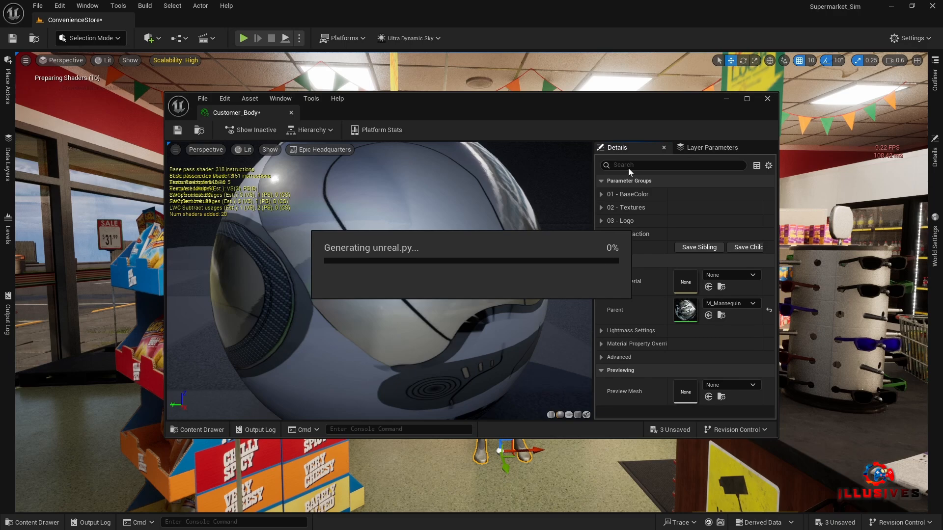
{"action": "left_click_drag", "start_coordinate": [236, 112], "coordinate": [191, 25]}
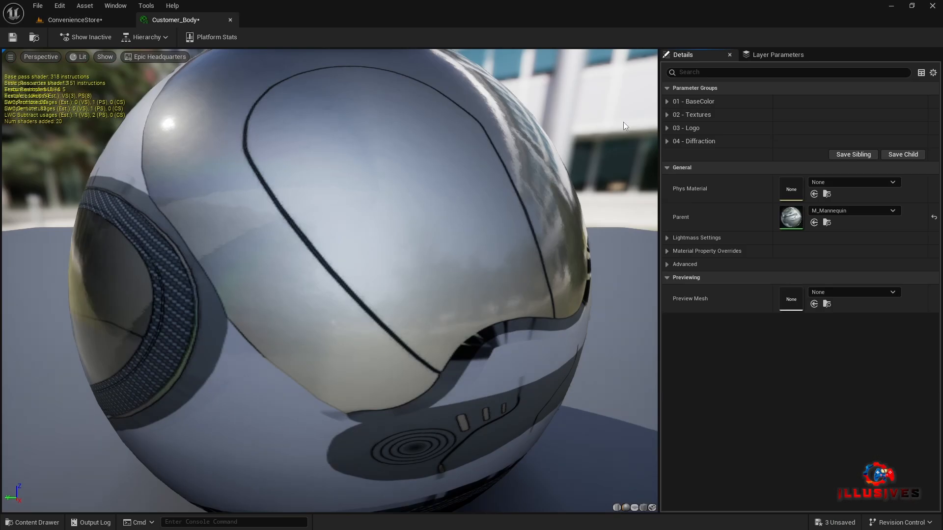
{"action": "left_click", "coordinate": [664, 103]}
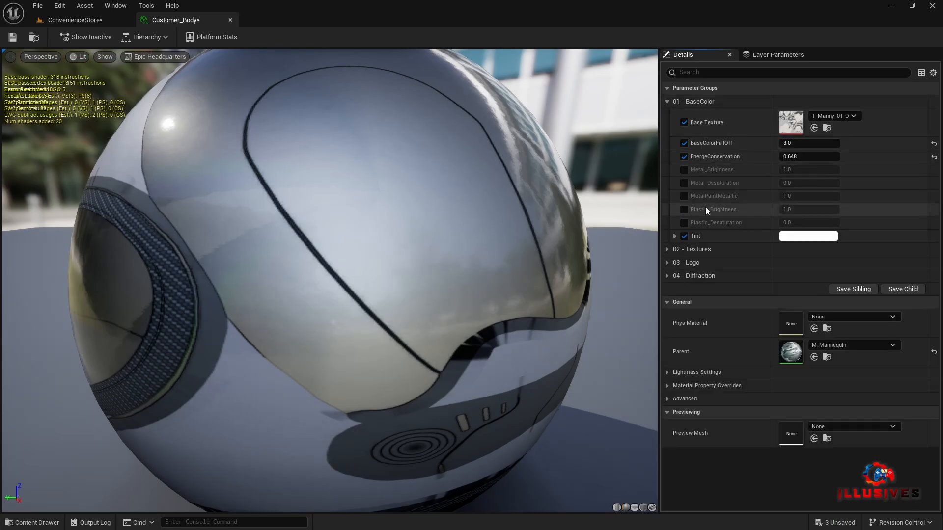
Set the Customer_Body tint to bright blue, Hex sRGB 009FFFFF, copy its linear hex value, and save the material instance.
{"action": "left_click", "coordinate": [810, 238]}
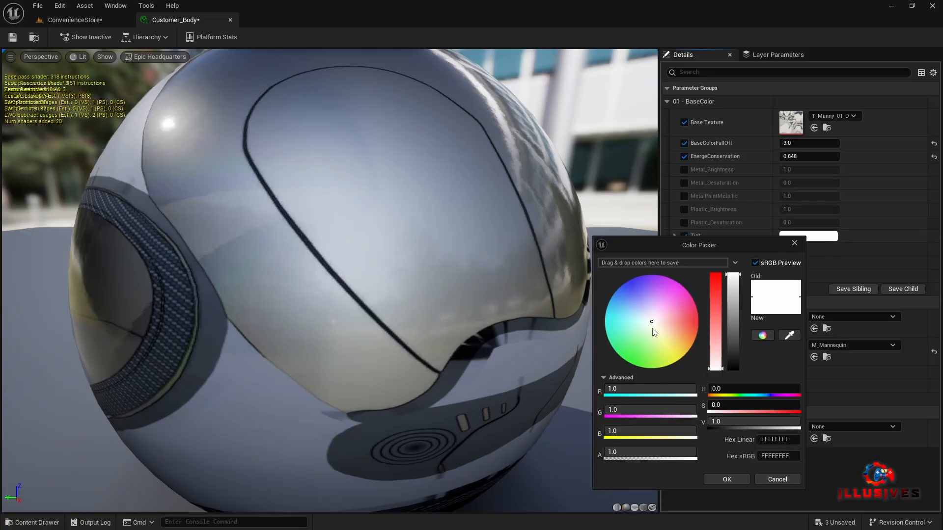
{"action": "left_click", "coordinate": [624, 299]}
{"action": "left_click_drag", "start_coordinate": [623, 298], "coordinate": [611, 288]}
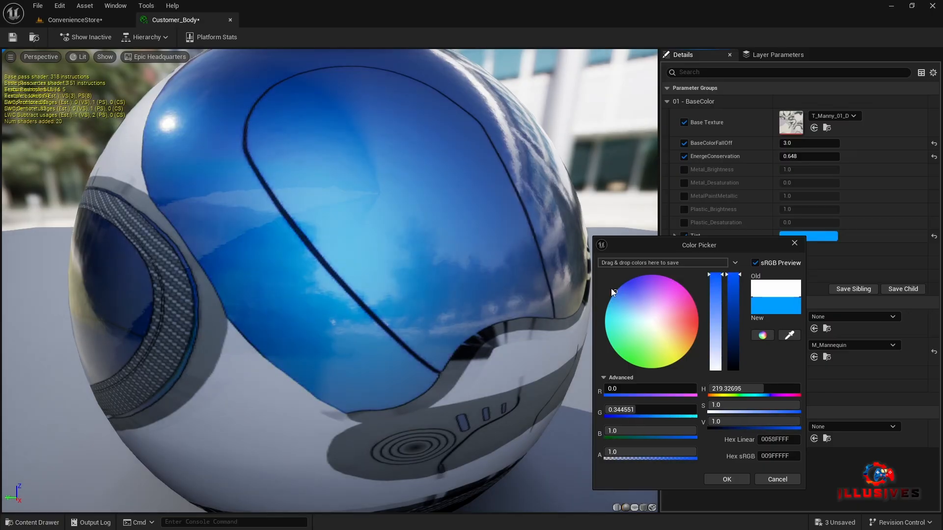
{"action": "left_click", "coordinate": [781, 439]}
{"action": "left_click", "coordinate": [737, 479]}
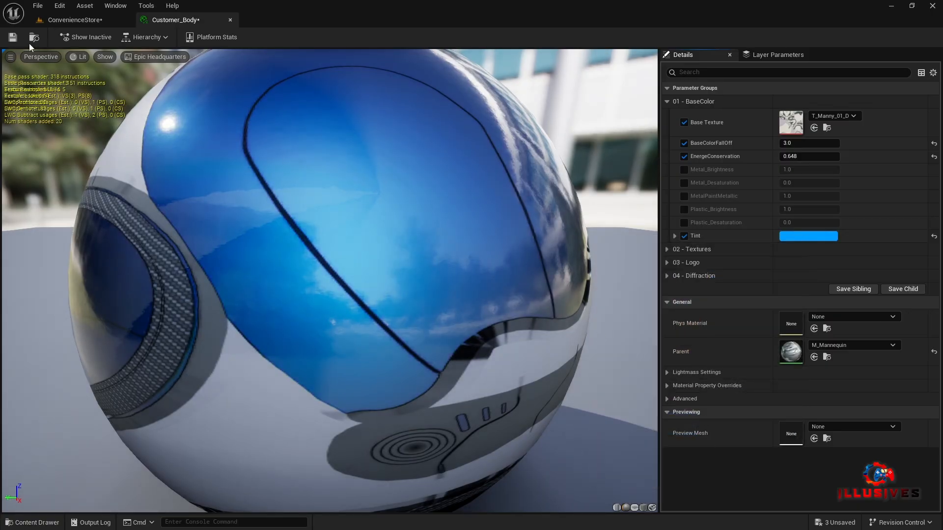
{"action": "left_click", "coordinate": [15, 39]}
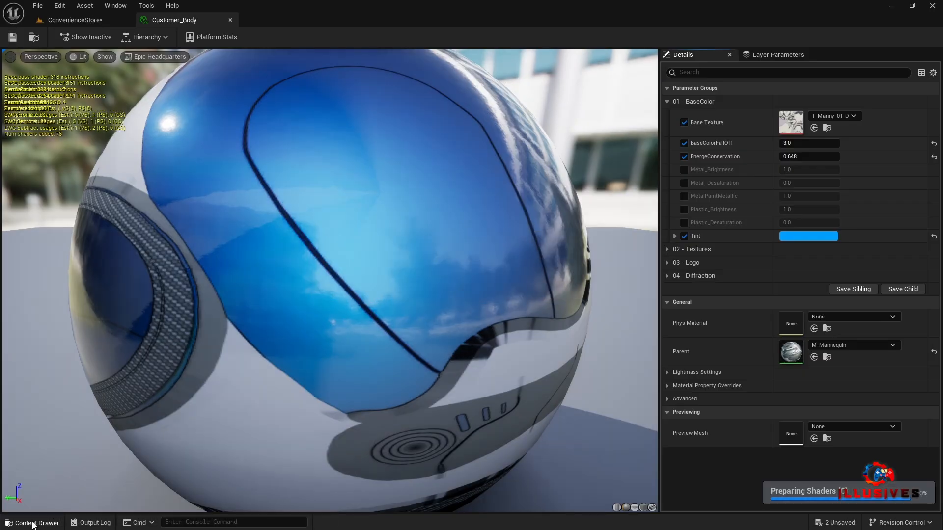
Open the Customer_Body2 material instance, enable its Tint parameter, and set the tint to blue with Hex Linear 0059FFFF.
{"action": "left_click", "coordinate": [34, 524]}
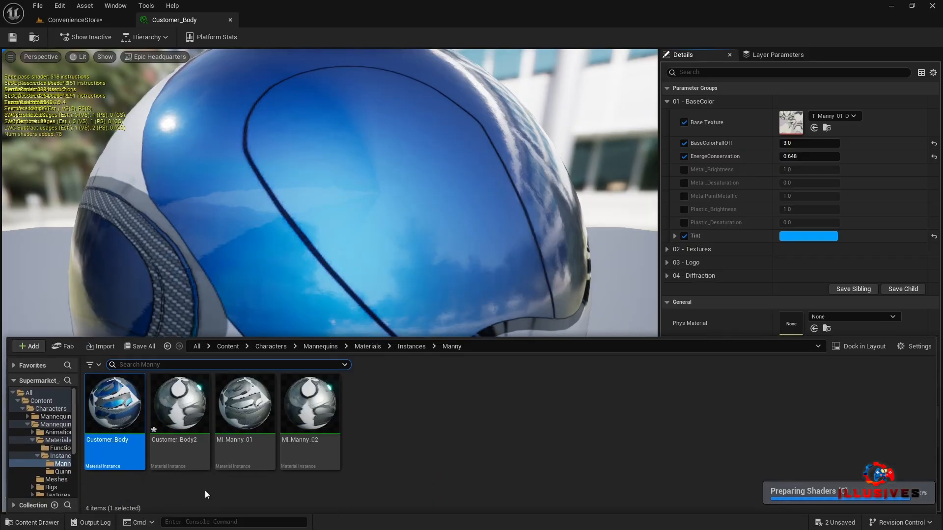
{"action": "left_click", "coordinate": [187, 410]}
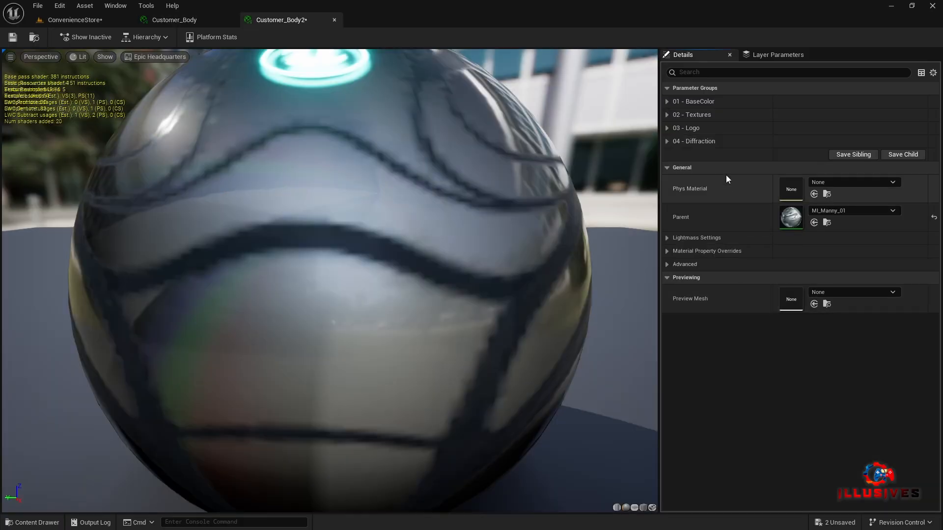
{"action": "left_click", "coordinate": [668, 100]}
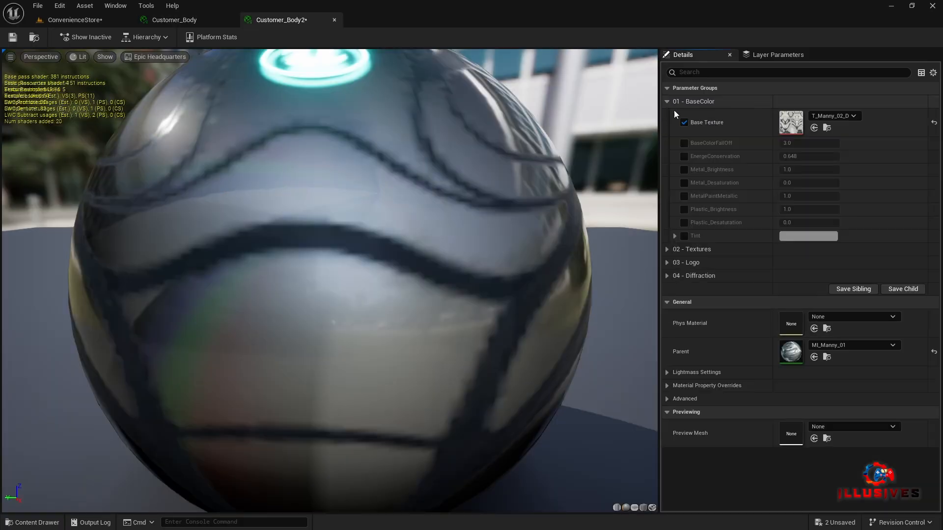
{"action": "left_click", "coordinate": [683, 236]}
{"action": "left_click", "coordinate": [808, 236]}
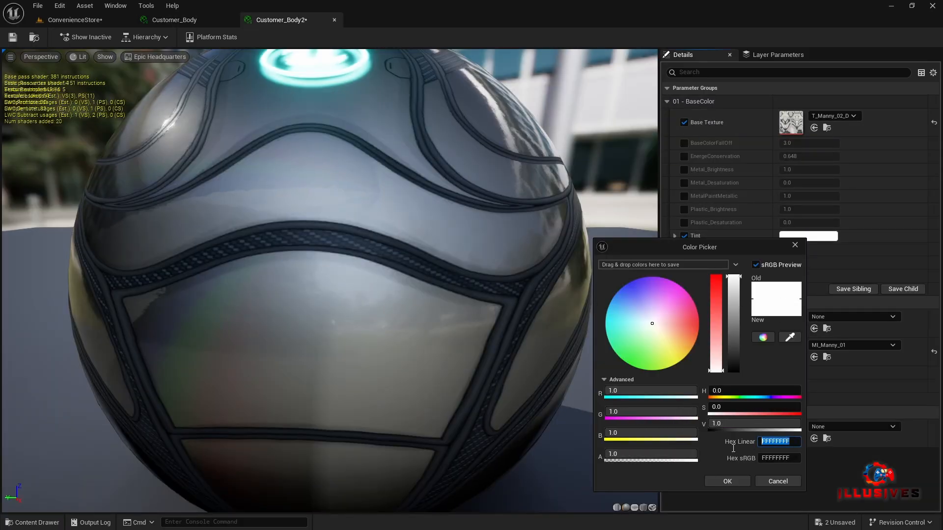
{"action": "key", "text": "Return"}
{"action": "left_click", "coordinate": [727, 482]}
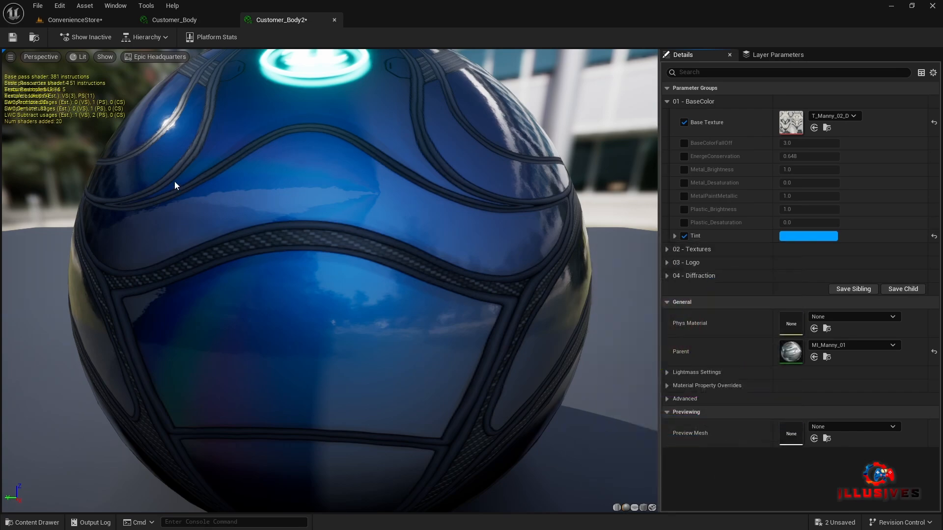
Lighten the Customer_Body2 tint by reducing its saturation to about 0.74, and save the material instance.
{"action": "left_click", "coordinate": [803, 236]}
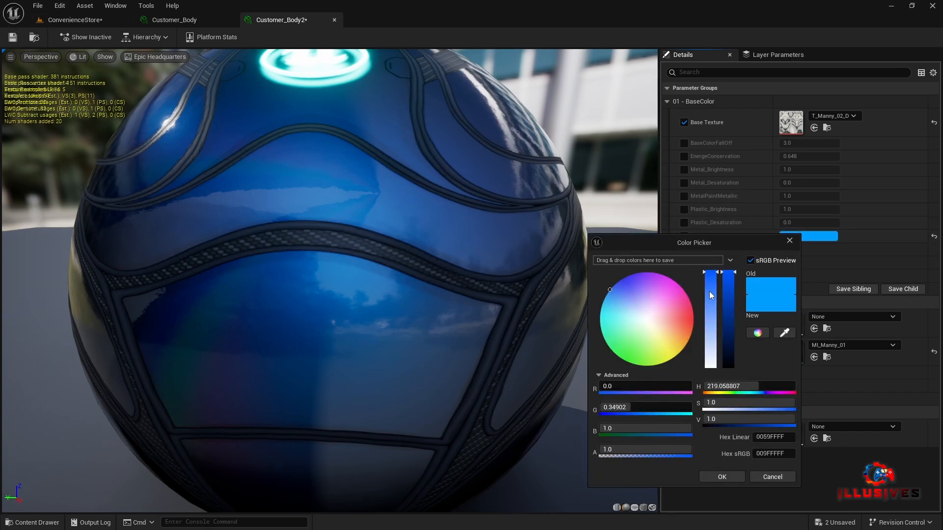
{"action": "left_click_drag", "start_coordinate": [710, 291], "coordinate": [708, 297]}
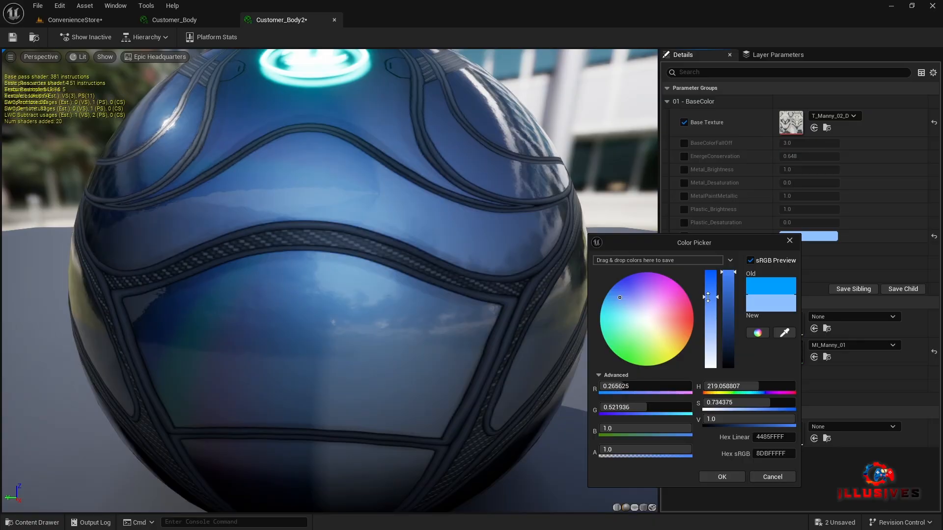
{"action": "left_click", "coordinate": [722, 477]}
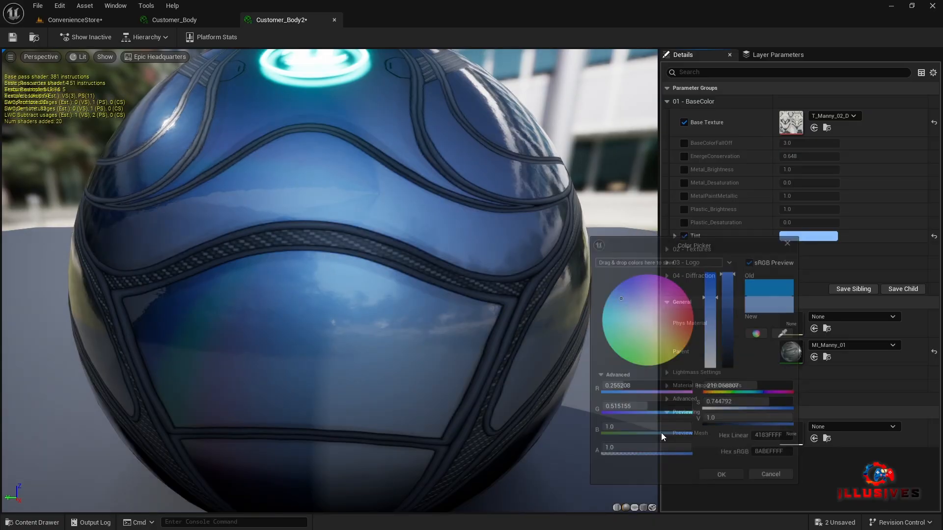
{"action": "left_click", "coordinate": [13, 37]}
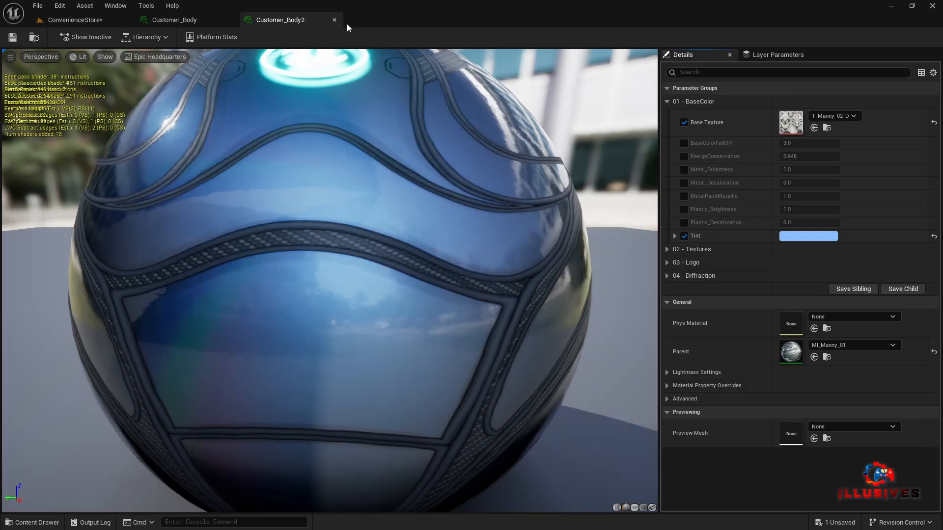
In the ConvenienceStore level, widen the mannequin's properties area and assign Customer_Body to its material Element 0.
{"action": "left_click", "coordinate": [87, 20]}
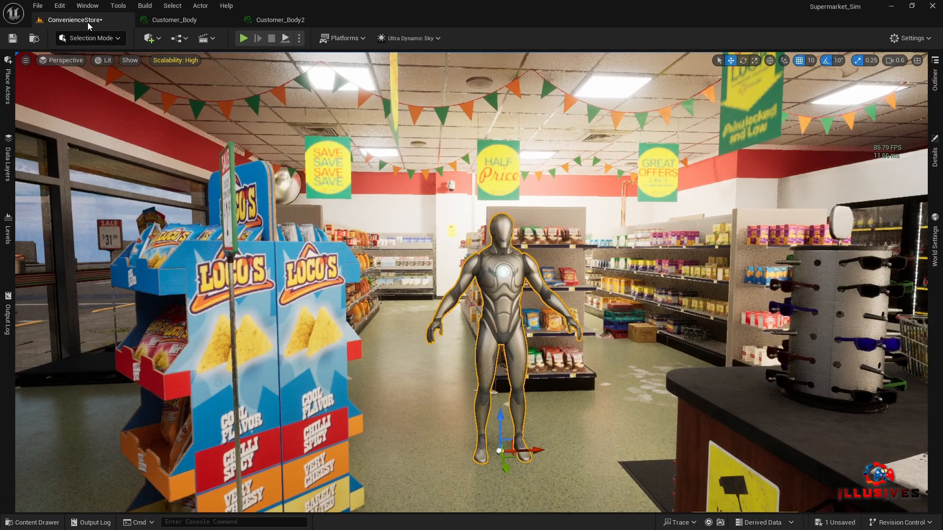
{"action": "left_click", "coordinate": [935, 155]}
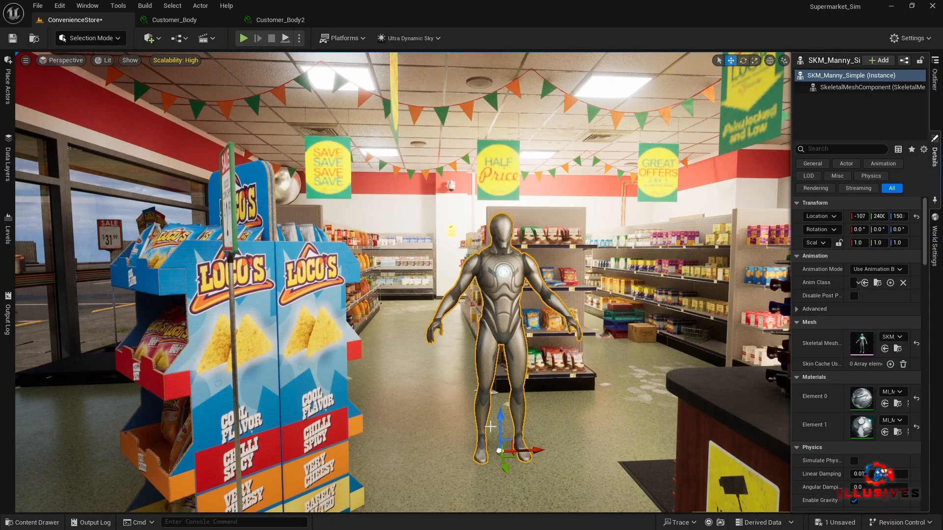
{"action": "left_click_drag", "start_coordinate": [790, 283], "coordinate": [730, 283]}
{"action": "left_click", "coordinate": [30, 523]}
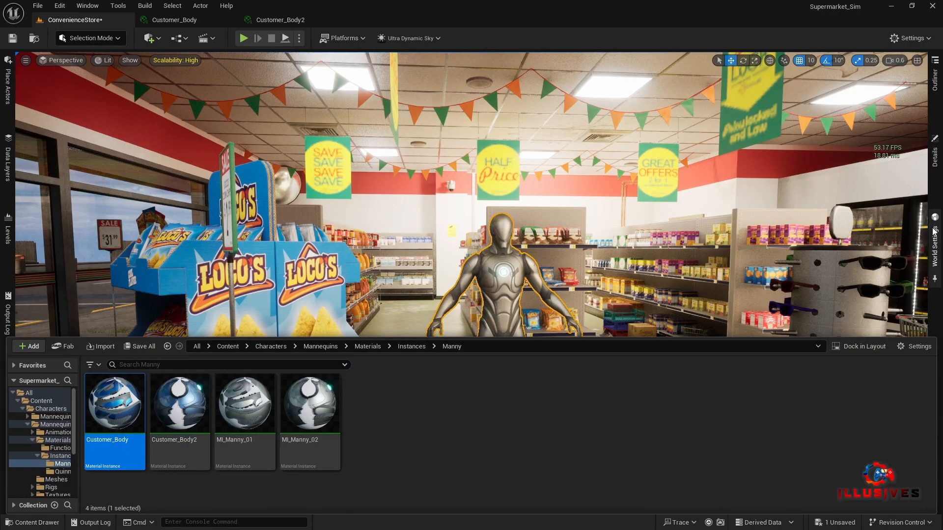
{"action": "left_click", "coordinate": [935, 156]}
{"action": "left_click", "coordinate": [850, 392]}
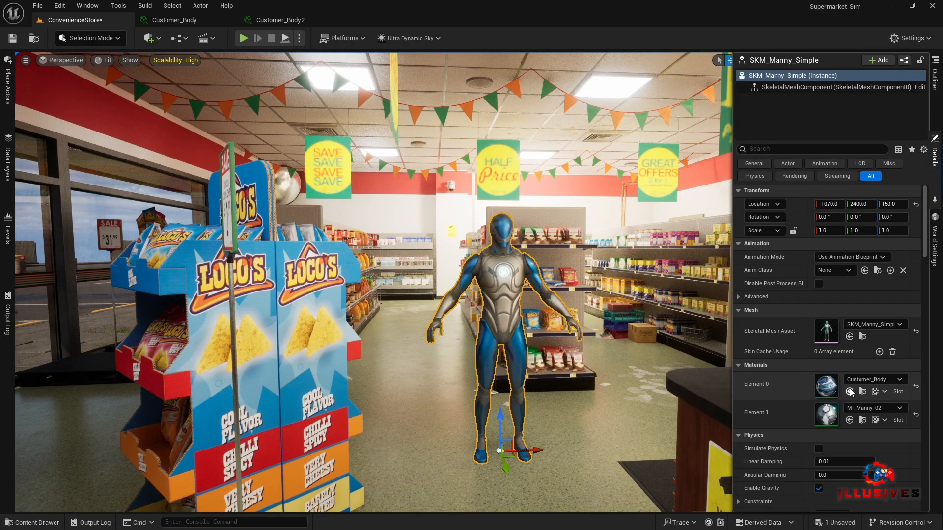
Assign the Customer_Body2 material instance to material Element 1 of the mannequin.
{"action": "left_click", "coordinate": [33, 522]}
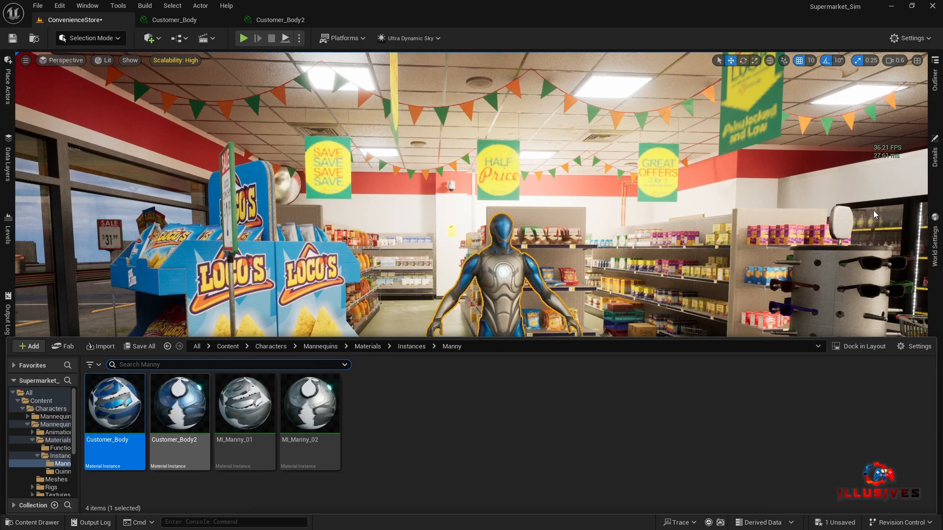
{"action": "left_click", "coordinate": [934, 167]}
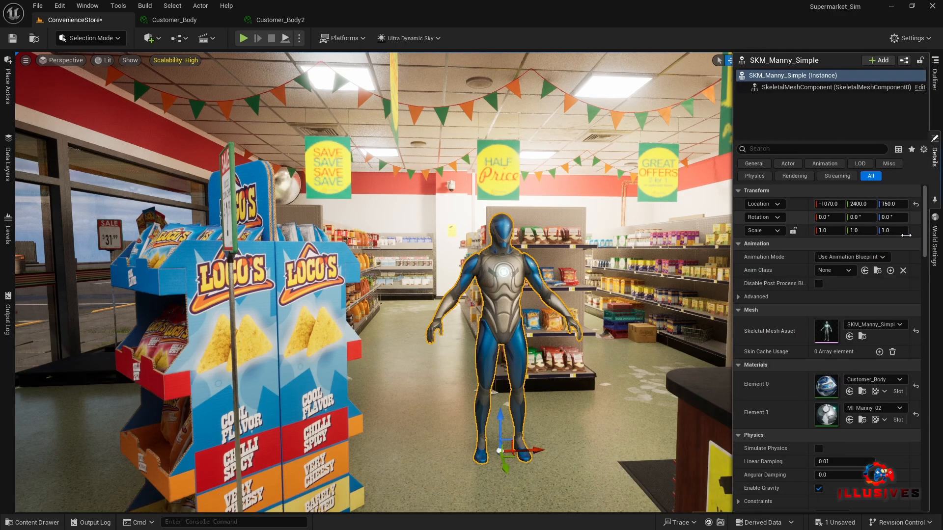
{"action": "left_click", "coordinate": [850, 420]}
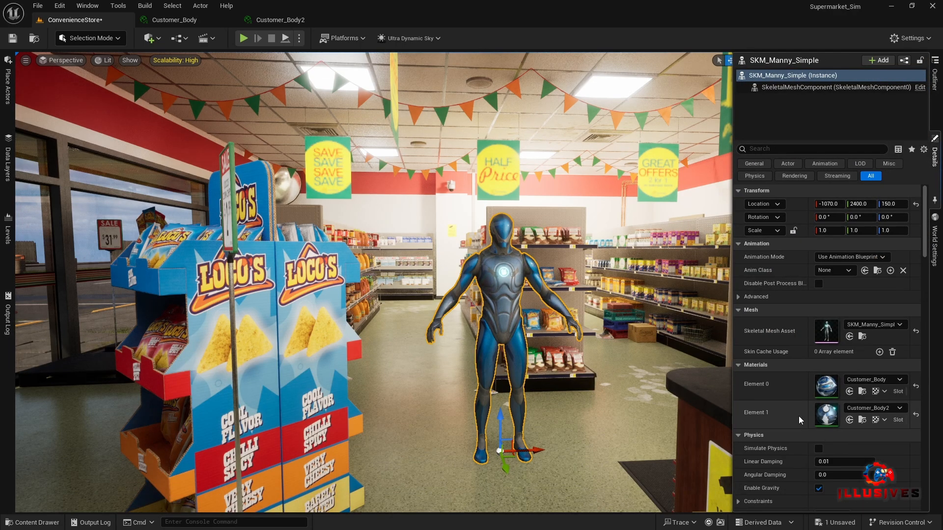
Duplicate the blue mannequin three times along the X axis to form a row of four in front of the checkout counter.
{"action": "mouse_move", "coordinate": [583, 342]}
{"action": "right_mouse_down"}
{"action": "mouse_move", "coordinate": [535, 332]}
{"action": "mouse_move", "coordinate": [575, 332]}
{"action": "mouse_move", "coordinate": [569, 342]}
{"action": "right_mouse_up"}
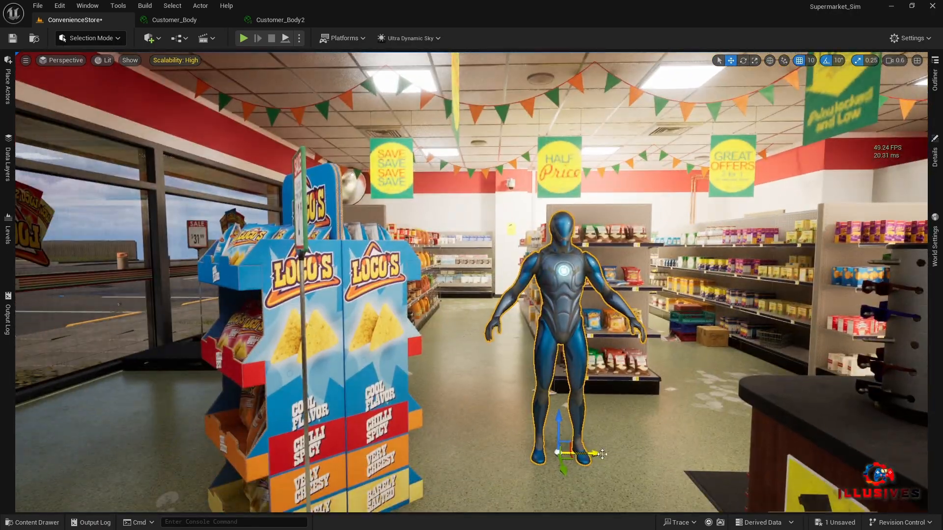
{"action": "left_click_drag", "start_coordinate": [597, 453], "coordinate": [794, 428], "text": "alt"}
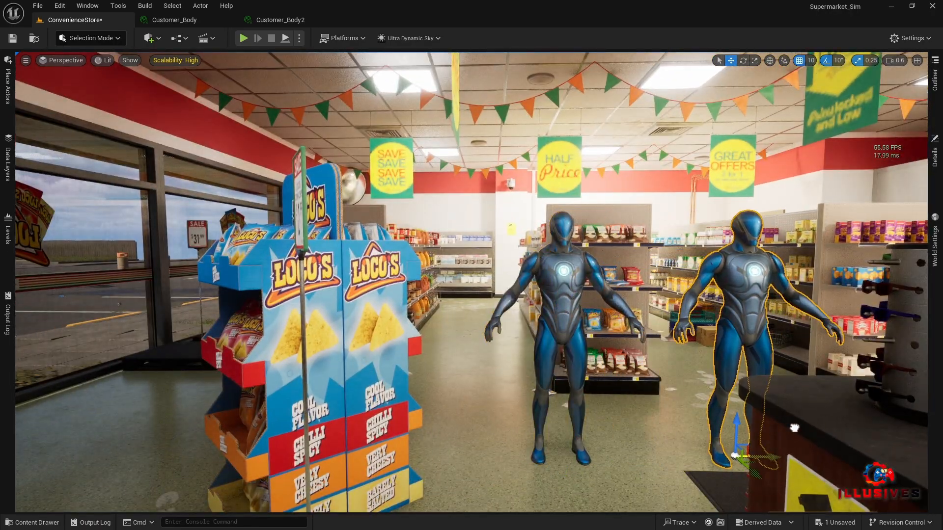
{"action": "right_click_drag", "start_coordinate": [683, 420], "coordinate": [748, 457]}
{"action": "left_click_drag", "start_coordinate": [601, 438], "coordinate": [778, 456], "text": "alt"}
{"action": "right_click_drag", "start_coordinate": [785, 433], "coordinate": [865, 442]}
{"action": "right_click_drag", "start_coordinate": [533, 421], "coordinate": [533, 421]}
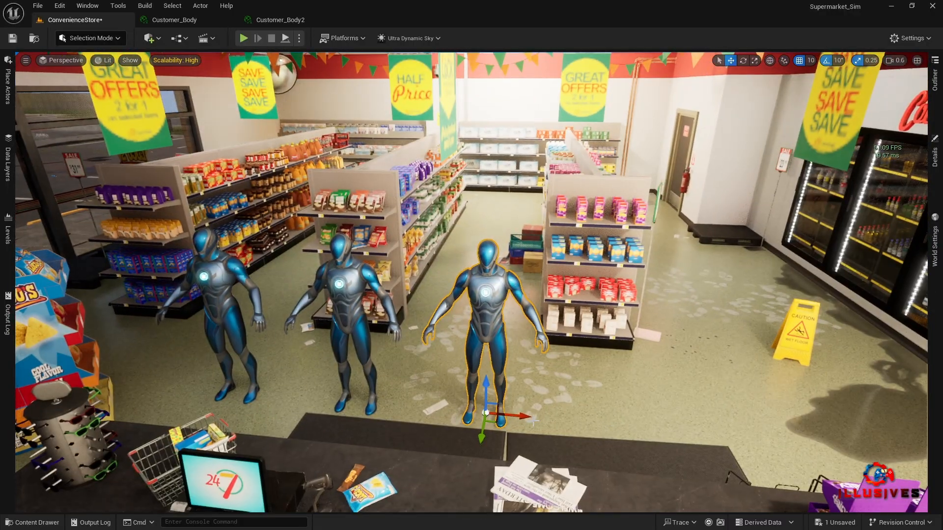
{"action": "left_click_drag", "start_coordinate": [525, 417], "coordinate": [666, 412], "text": "alt"}
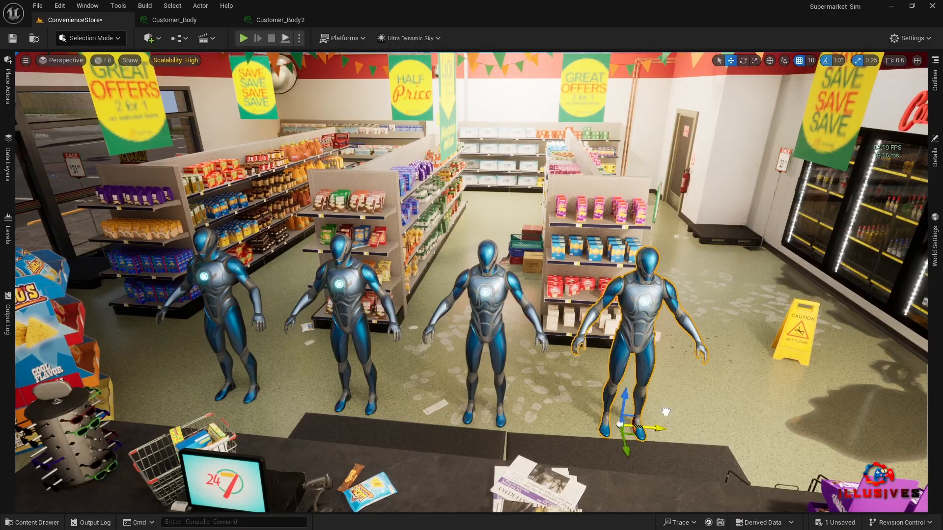
Copy the last mannequin in the row to behind the checkout counter and position it between the counter and the wall.
{"action": "right_click_drag", "start_coordinate": [796, 372], "coordinate": [636, 396]}
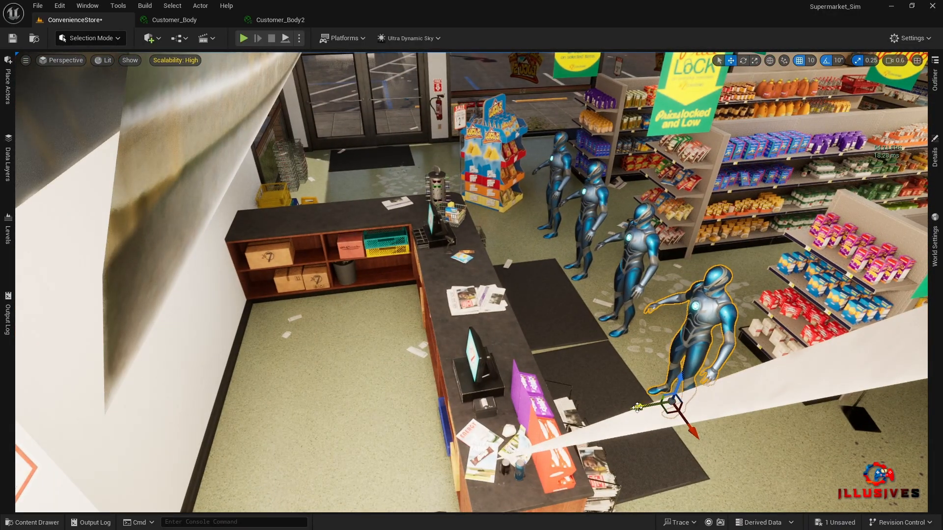
{"action": "left_click_drag", "start_coordinate": [637, 407], "coordinate": [308, 418], "text": "alt"}
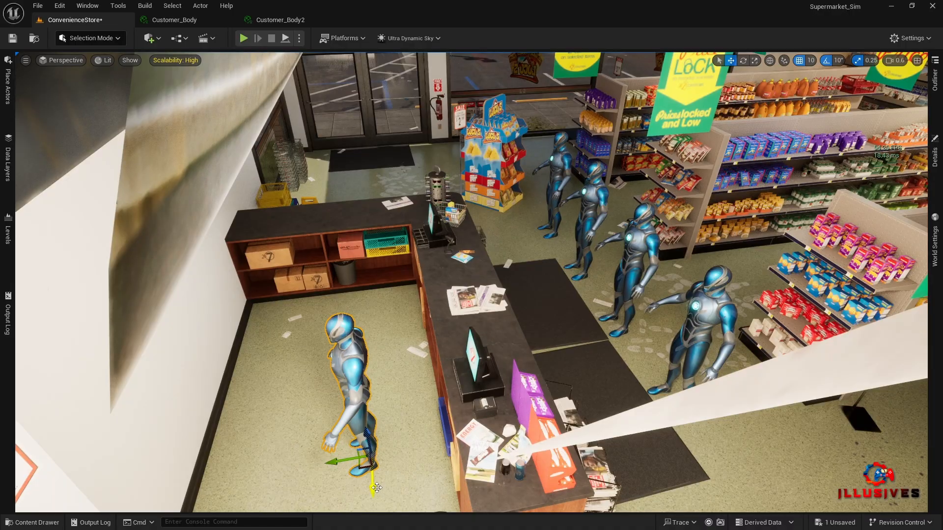
{"action": "left_click_drag", "start_coordinate": [377, 488], "coordinate": [398, 422]}
{"action": "key", "text": "e"}
{"action": "key", "text": "w"}
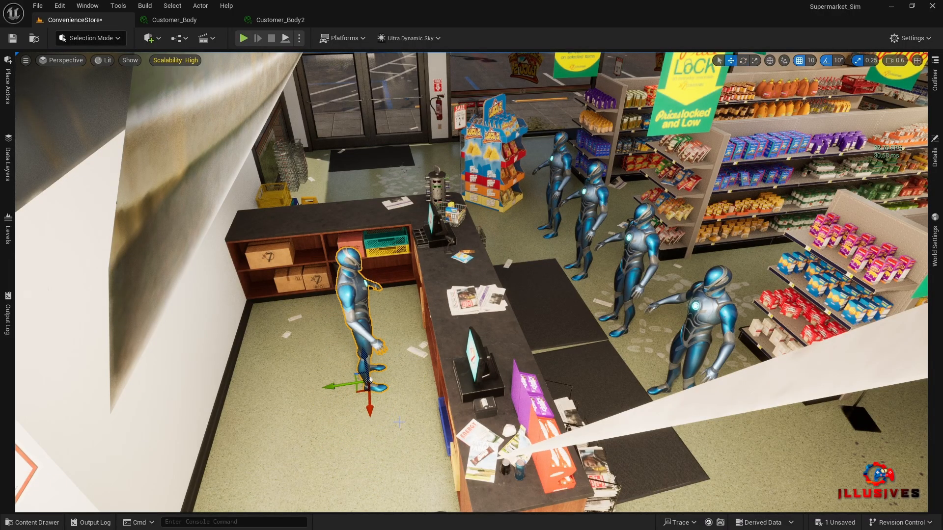
Duplicate the mannequin behind the counter to the entrance doors, and place another copy behind the counter by the chocolate displays.
{"action": "right_click_drag", "start_coordinate": [438, 407], "coordinate": [379, 388]}
{"action": "key", "text": "d"}
{"action": "key", "text": "s"}
{"action": "key", "text": "w"}
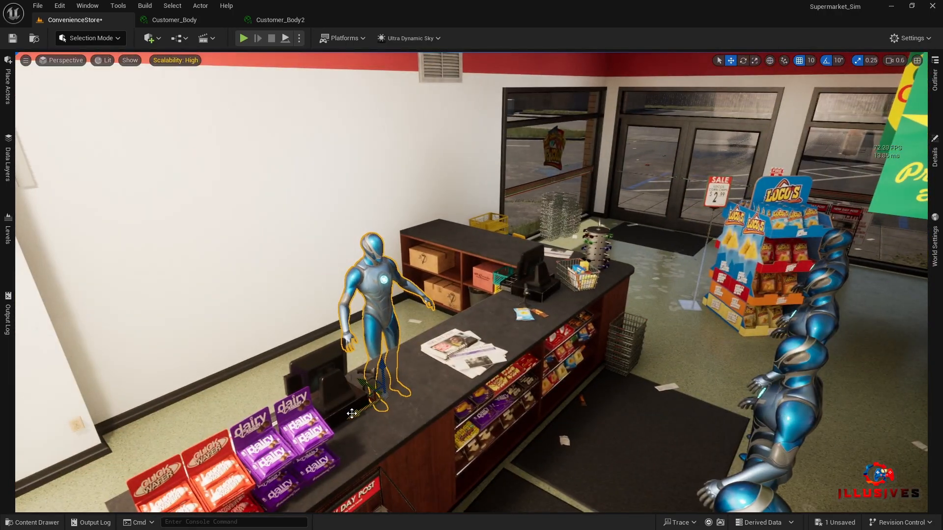
{"action": "left_click_drag", "start_coordinate": [352, 414], "coordinate": [621, 294], "text": "alt"}
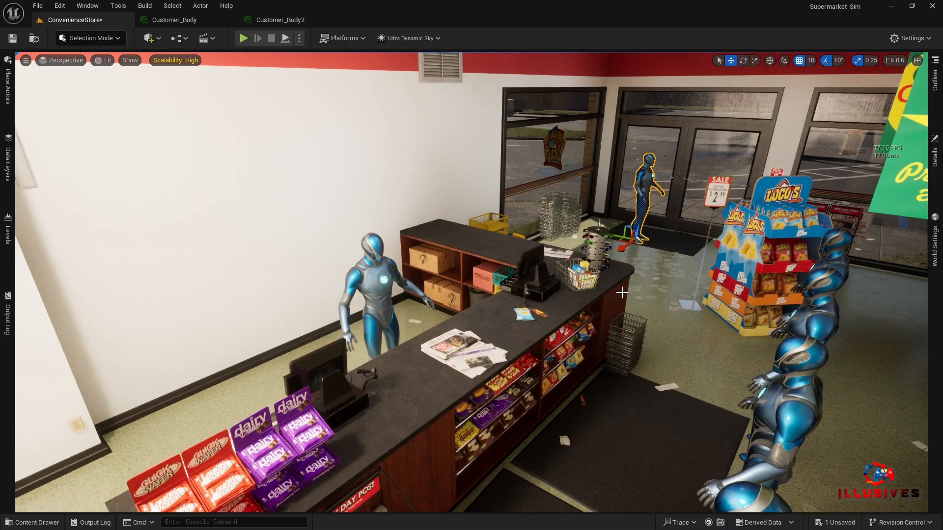
{"action": "left_click_drag", "start_coordinate": [623, 248], "coordinate": [102, 412], "text": "alt"}
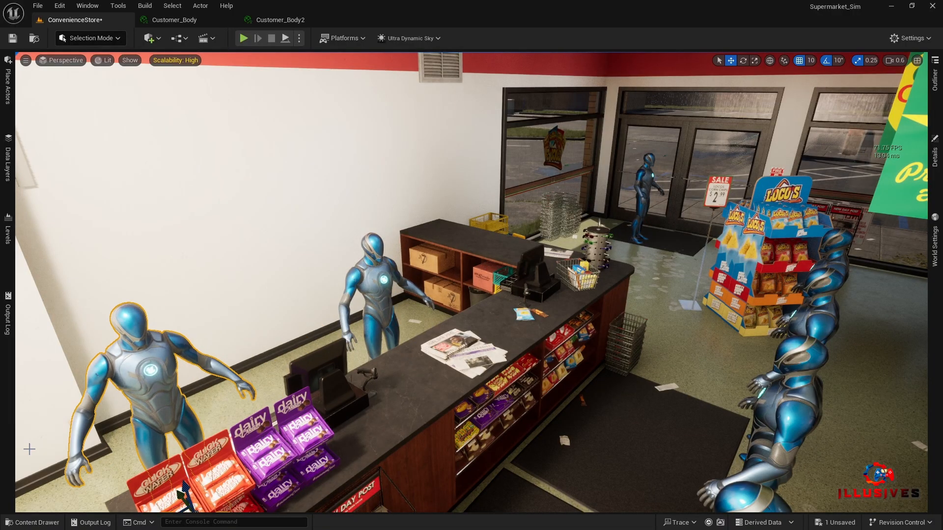
{"action": "right_click_drag", "start_coordinate": [401, 376], "coordinate": [447, 389]}
{"action": "mouse_move", "coordinate": [401, 436]}
{"action": "left_mouse_down"}
{"action": "mouse_move", "coordinate": [355, 442]}
{"action": "mouse_move", "coordinate": [401, 437]}
{"action": "left_mouse_up"}
{"action": "mouse_move", "coordinate": [594, 406]}
{"action": "right_mouse_down"}
{"action": "mouse_move", "coordinate": [844, 373]}
{"action": "mouse_move", "coordinate": [600, 411]}
{"action": "right_mouse_up"}
Duplicate the Customer_Body material instance and name the copy Rich_Customer_Body.
{"action": "left_click", "coordinate": [37, 522]}
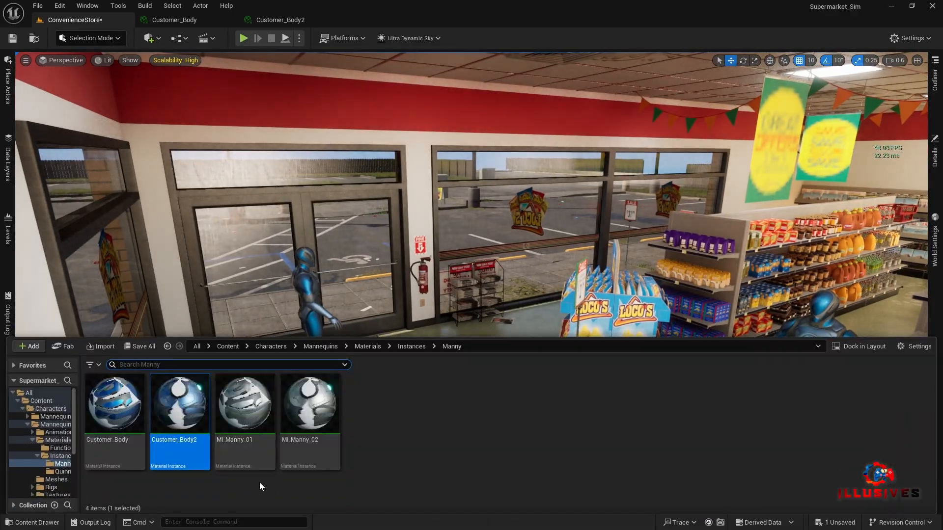
{"action": "right_click", "coordinate": [116, 408]}
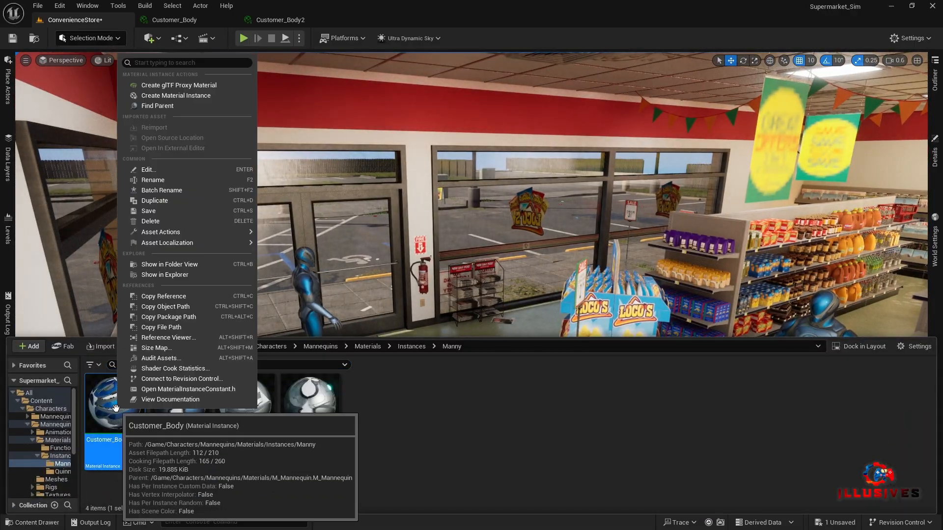
{"action": "left_click", "coordinate": [155, 200]}
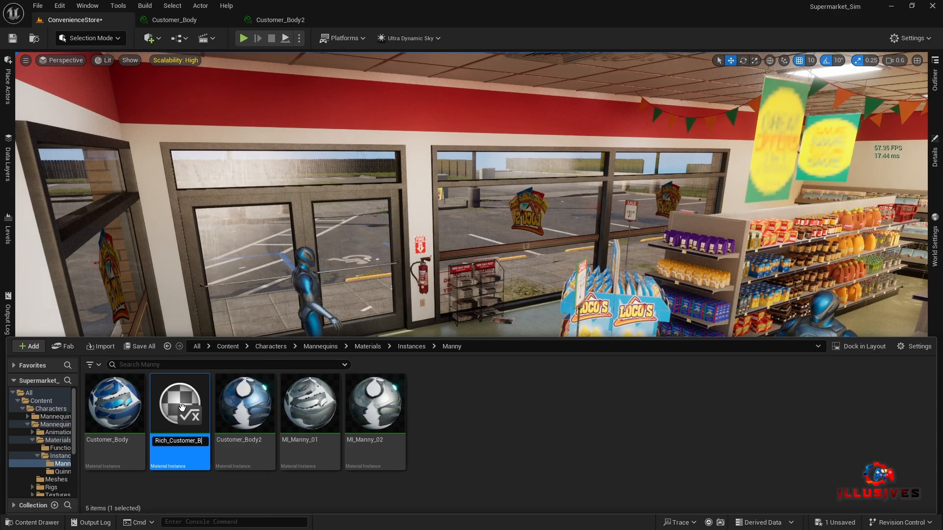
{"action": "key", "text": "Return"}
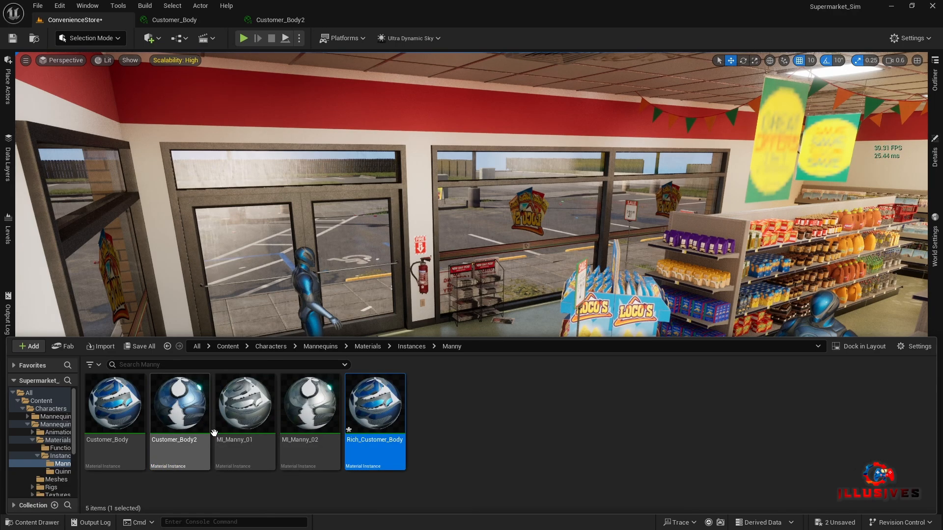
Duplicate the Customer_Body2 material instance and name the copy Rich_Customer_Body2.
{"action": "right_click", "coordinate": [183, 420]}
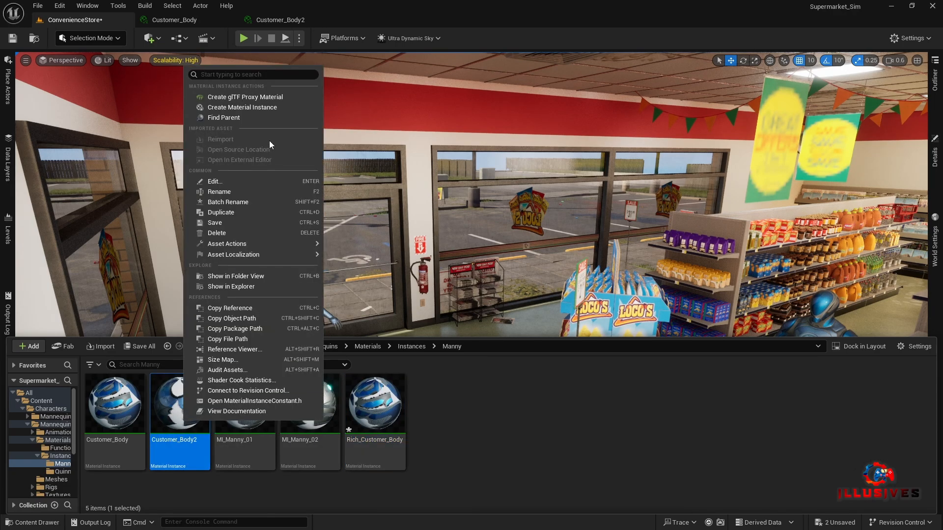
{"action": "left_click", "coordinate": [236, 212]}
{"action": "type", "text": "D"}
{"action": "key", "text": "BackSpace"}
{"action": "type", "text": "Rich_Customer"}
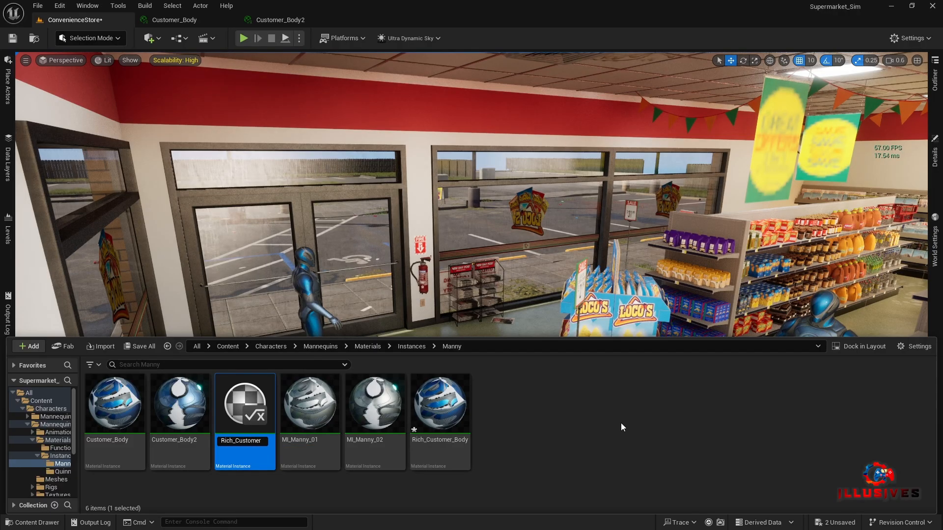
{"action": "type", "text": "_Body2"}
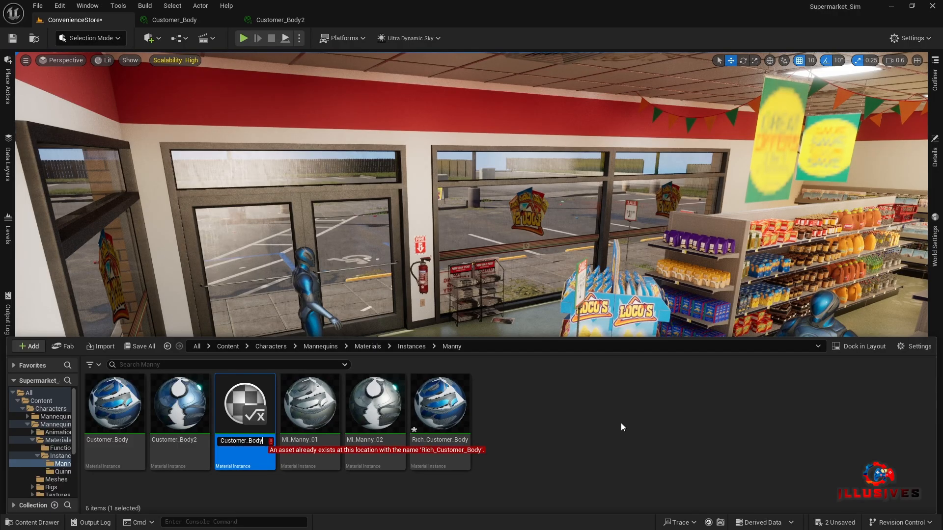
{"action": "key", "text": "Return"}
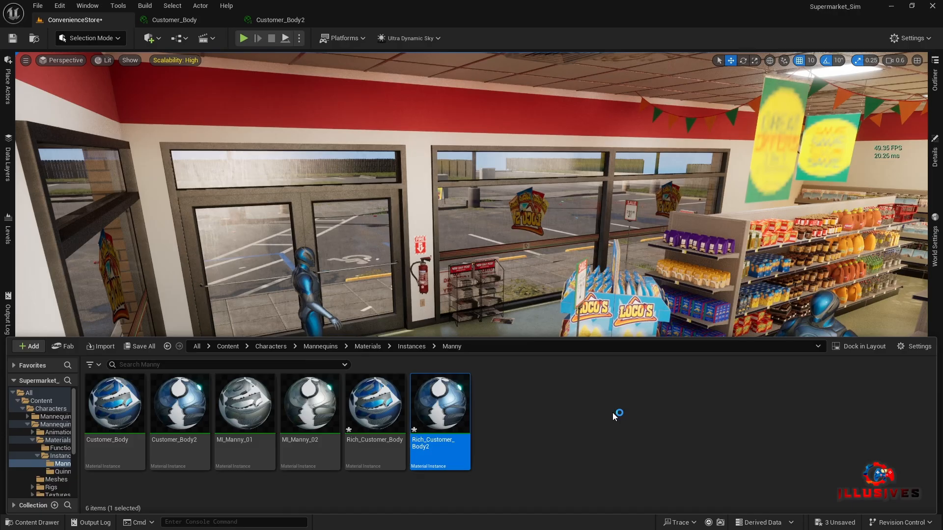
Close the regular customer material editors, set the Rich_Customer_Body tint to golden yellow with linear hex FF9900FF, and save it.
{"action": "double_click", "coordinate": [375, 403]}
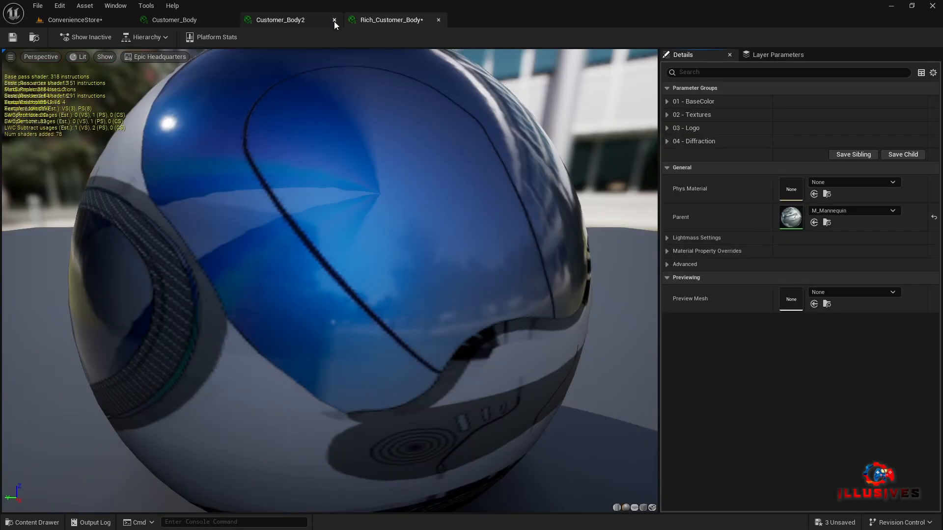
{"action": "left_click", "coordinate": [334, 20]}
{"action": "left_click", "coordinate": [232, 20]}
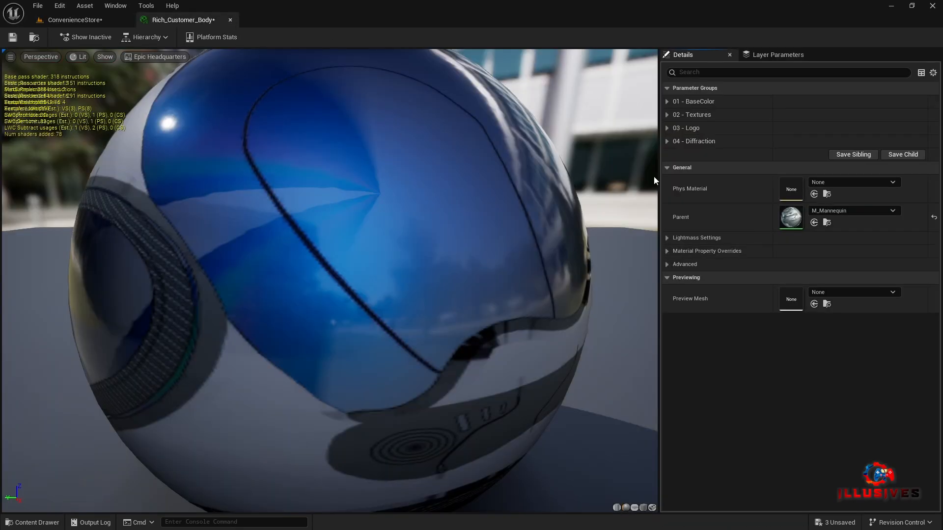
{"action": "left_click", "coordinate": [667, 101]}
{"action": "left_click", "coordinate": [797, 236]}
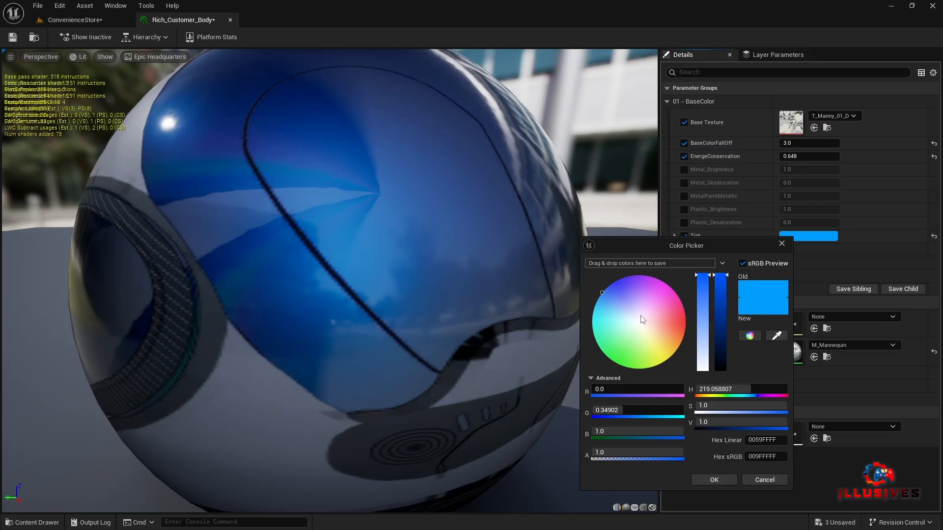
{"action": "left_click_drag", "start_coordinate": [649, 334], "coordinate": [679, 351]}
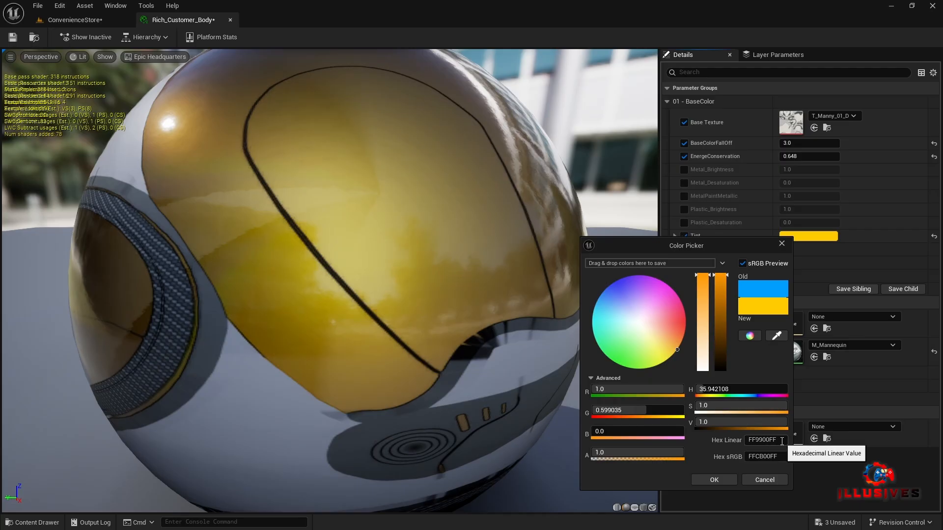
{"action": "left_click", "coordinate": [765, 440]}
{"action": "left_click", "coordinate": [726, 476]}
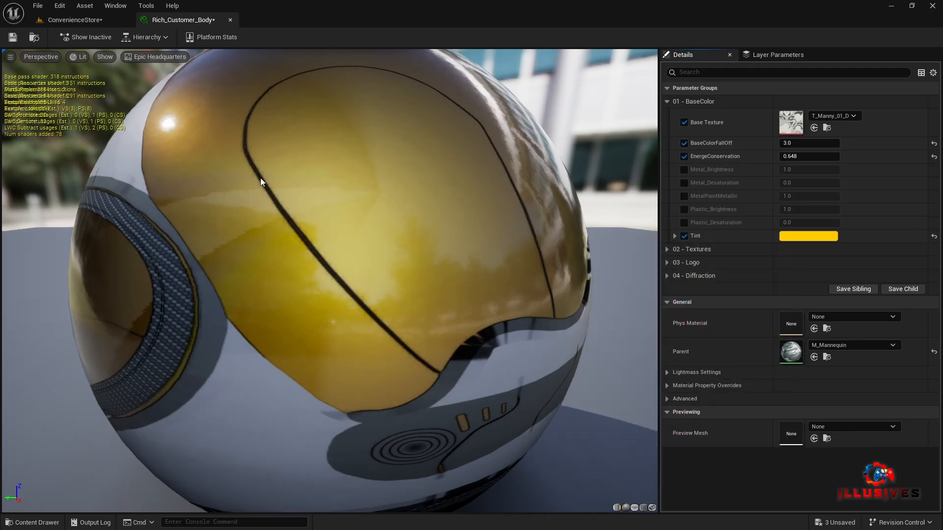
{"action": "left_click", "coordinate": [12, 38]}
Give Rich_Customer_Body2 the same golden yellow tint, linear hex FF9900FF, save it, and close both rich customer material editors.
{"action": "left_click", "coordinate": [37, 522]}
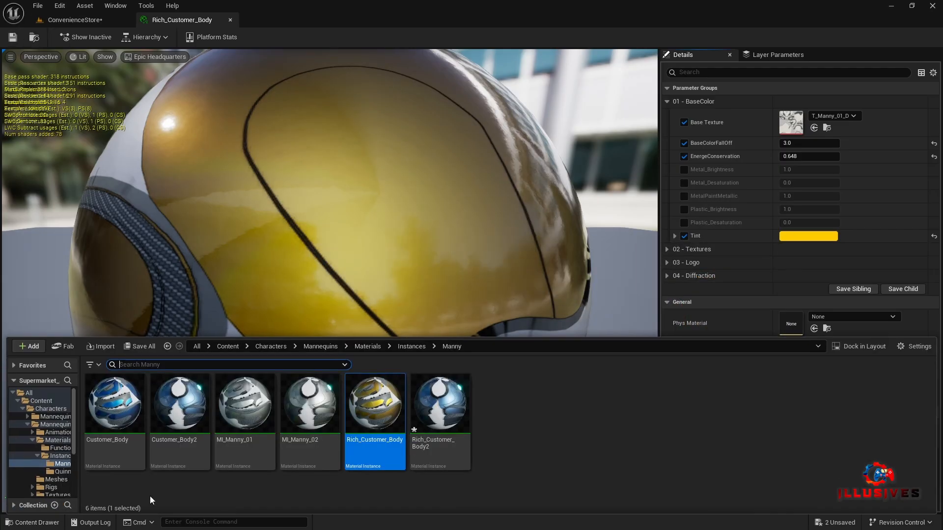
{"action": "double_click", "coordinate": [430, 422]}
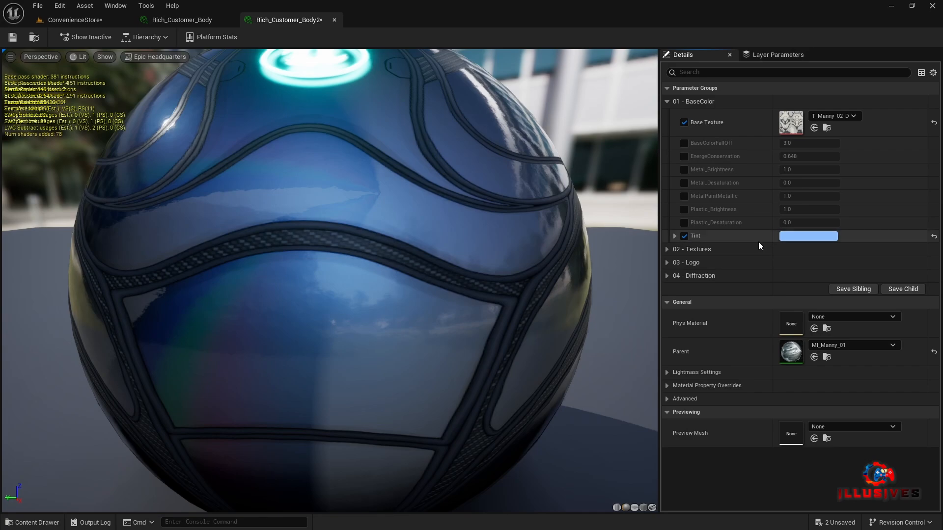
{"action": "left_click", "coordinate": [818, 237]}
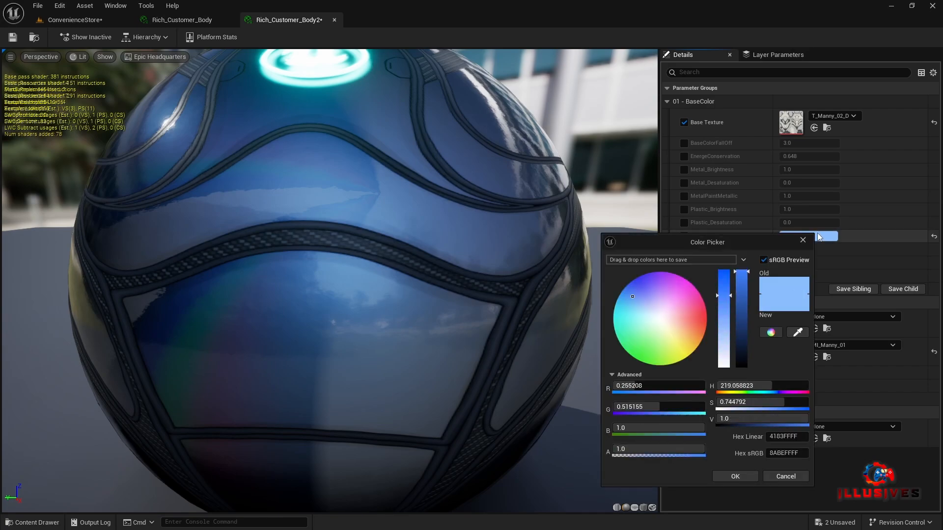
{"action": "left_click", "coordinate": [734, 476]}
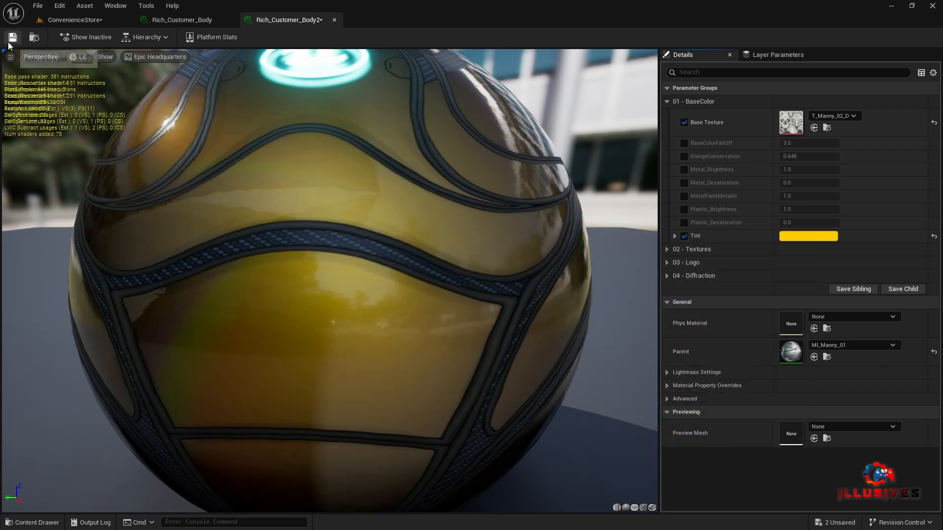
{"action": "left_click", "coordinate": [335, 20]}
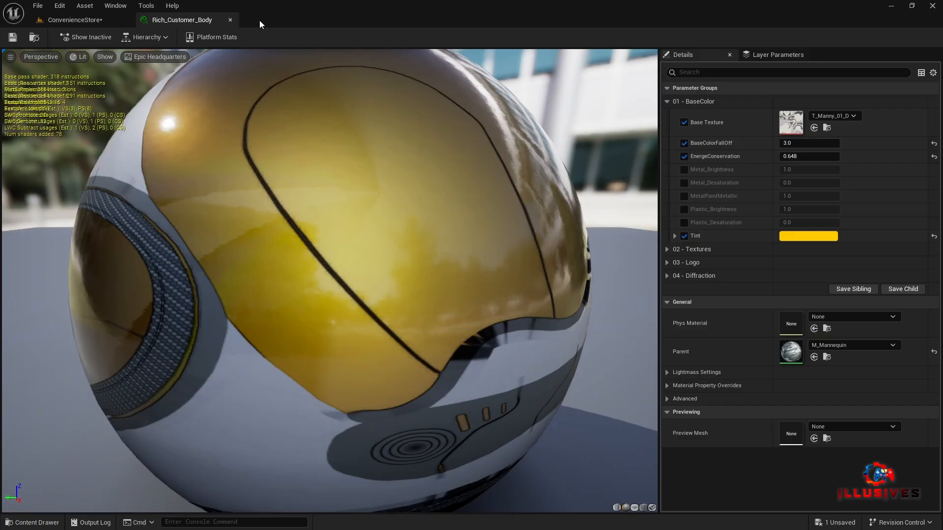
{"action": "left_click", "coordinate": [230, 20]}
Assign Rich_Customer_Body to material Element 0 and Rich_Customer_Body2 to Element 1 of the mannequin behind the shopping basket on the counter.
{"action": "left_click", "coordinate": [832, 348]}
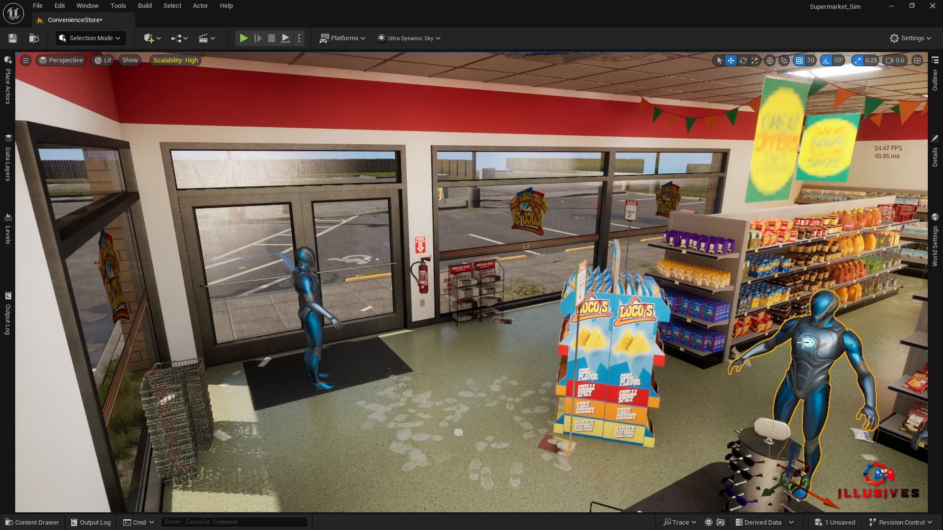
{"action": "key", "text": "f"}
{"action": "left_click", "coordinate": [544, 325]}
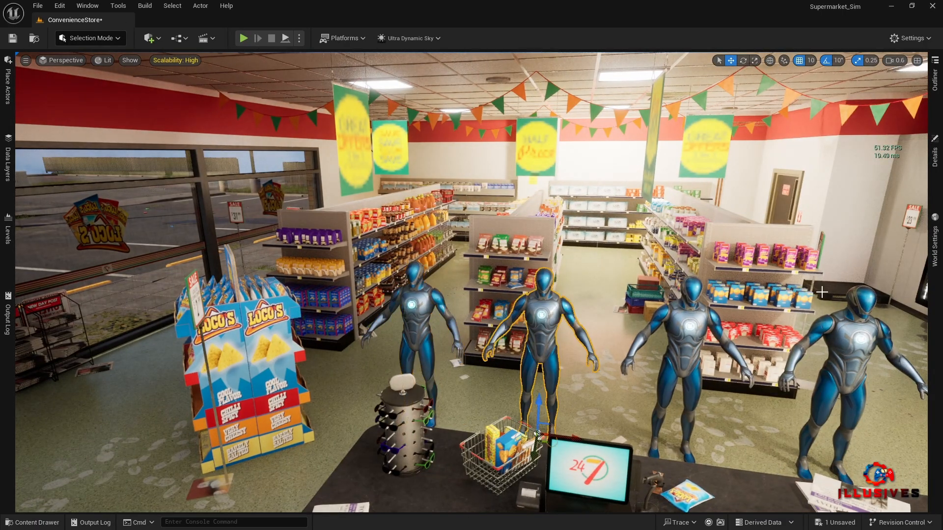
{"action": "left_click", "coordinate": [934, 154]}
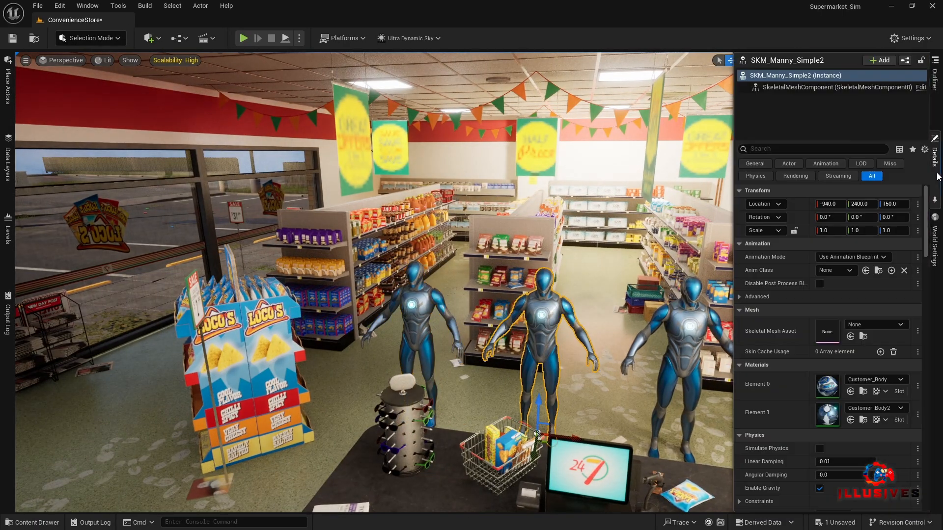
{"action": "left_click", "coordinate": [877, 380]}
{"action": "scroll", "coordinate": [859, 284], "scroll_direction": "up", "scroll_amount": 2}
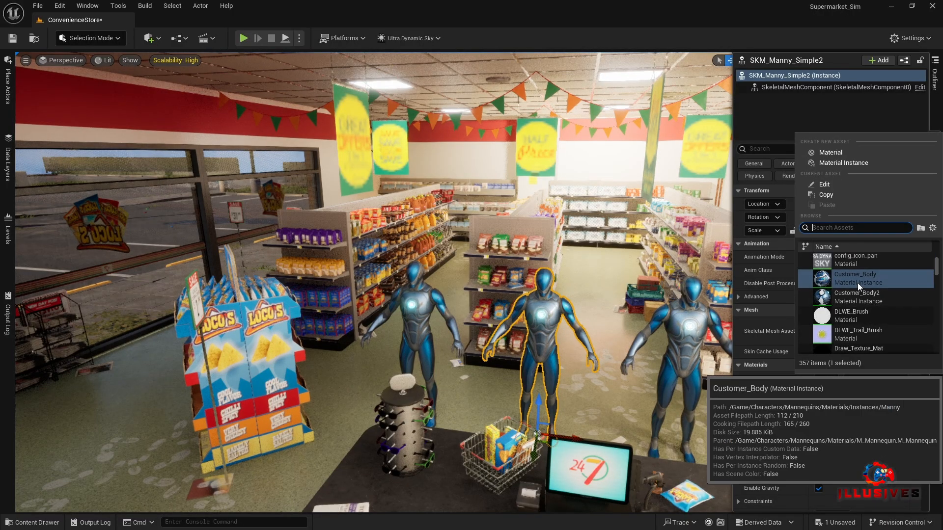
{"action": "type", "text": "rich"}
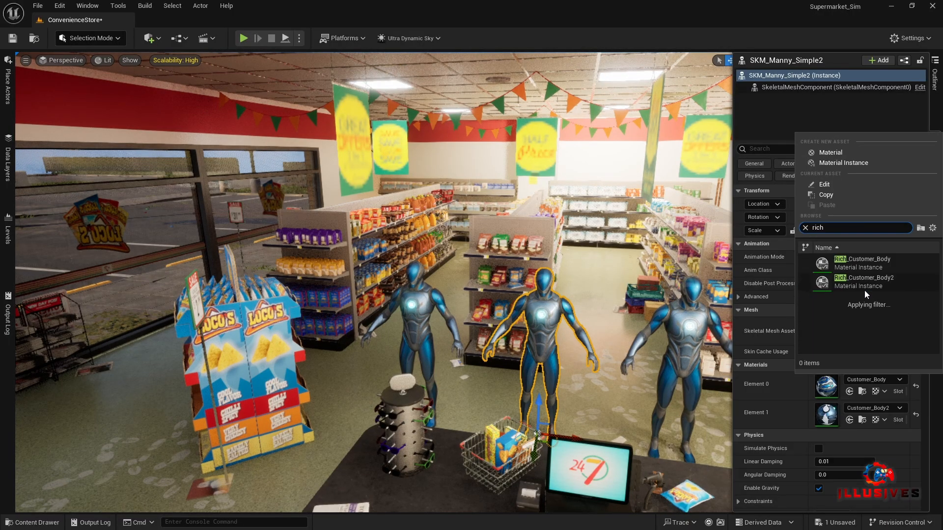
{"action": "left_click", "coordinate": [861, 263]}
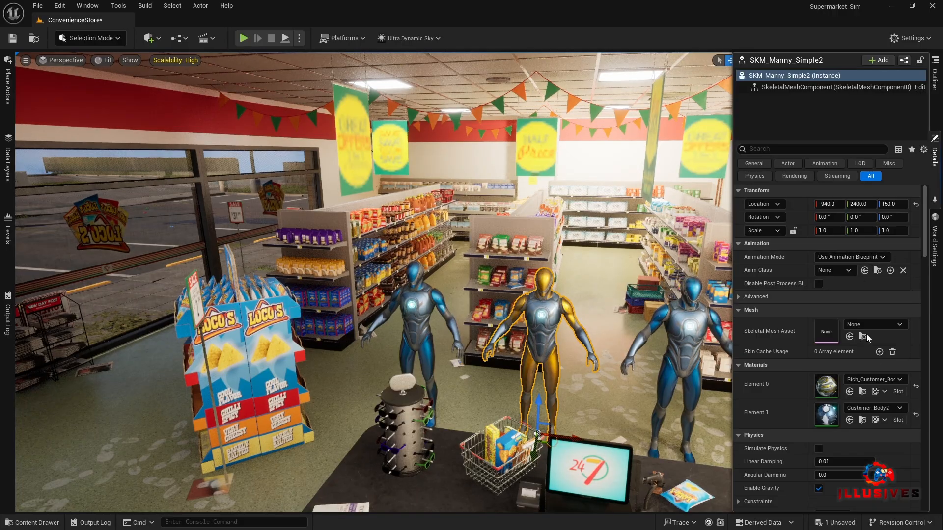
{"action": "left_click", "coordinate": [879, 407]}
{"action": "type", "text": "rich"}
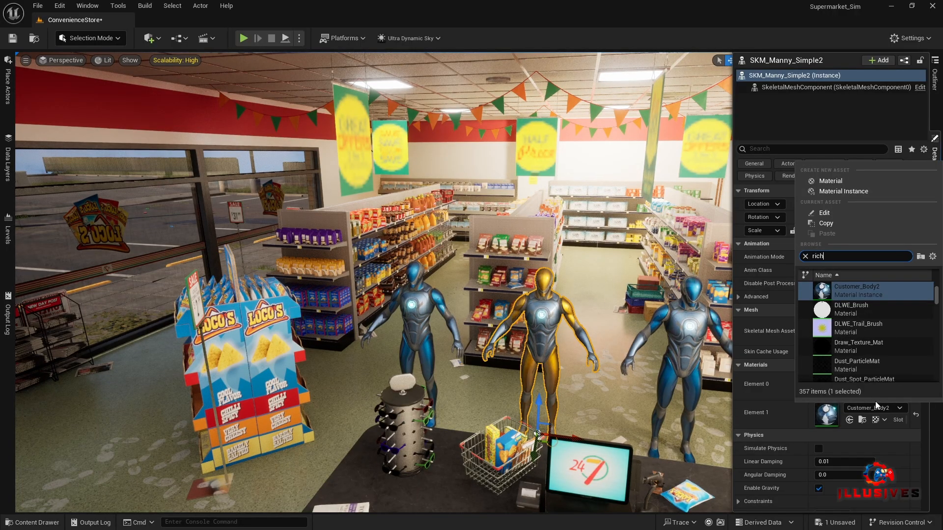
{"action": "left_click", "coordinate": [875, 317]}
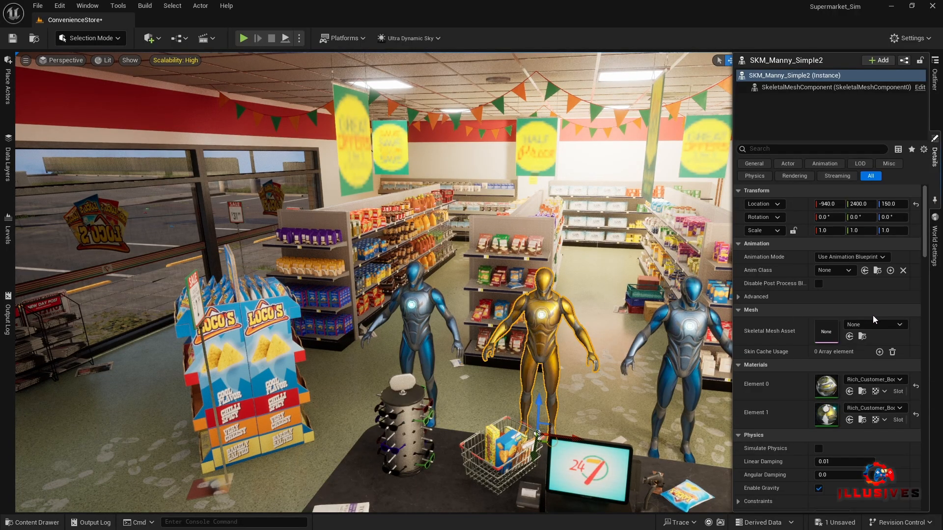
Shift the Rich_Customer_Body2 tint from yellow to a more orange gold, save the material instance, and close its editor.
{"action": "double_click", "coordinate": [826, 414]}
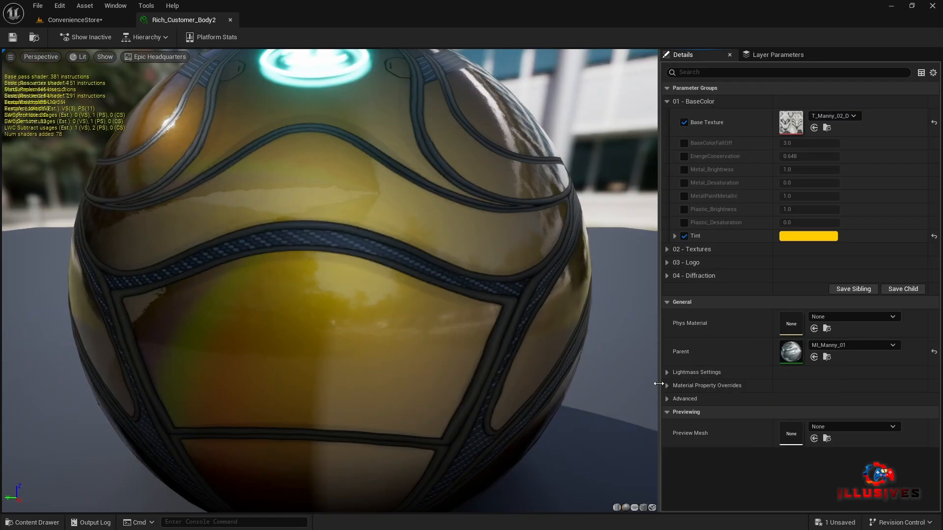
{"action": "left_click", "coordinate": [797, 238]}
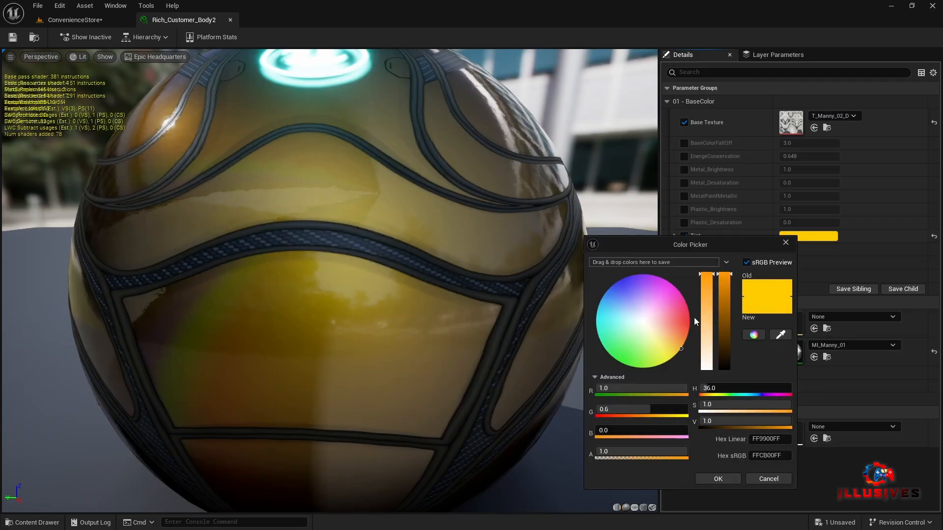
{"action": "left_click_drag", "start_coordinate": [709, 303], "coordinate": [707, 273]}
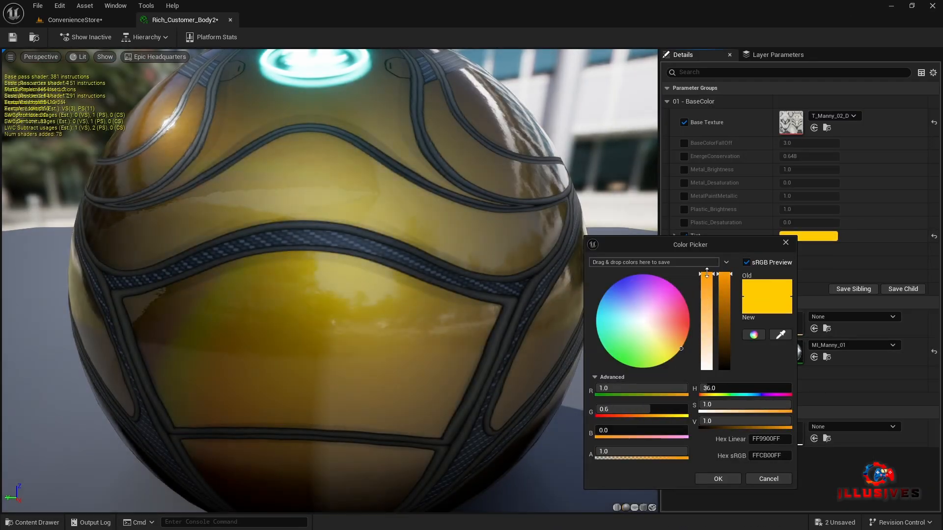
{"action": "left_click_drag", "start_coordinate": [682, 351], "coordinate": [688, 343]}
{"action": "left_click", "coordinate": [719, 479]}
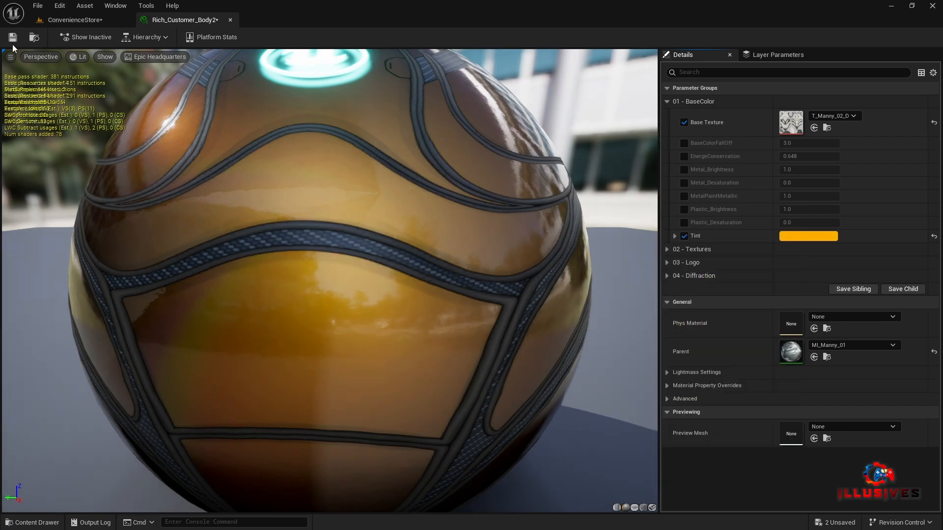
{"action": "left_click", "coordinate": [230, 20]}
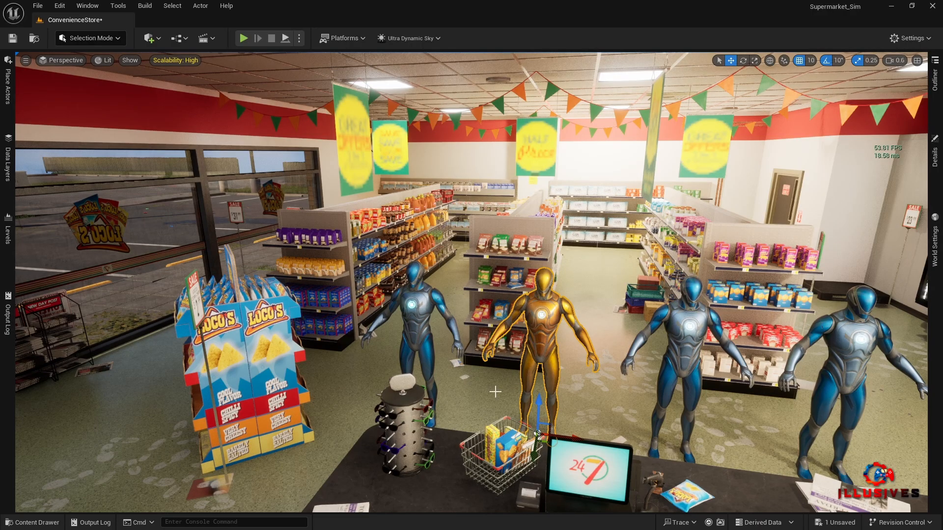
Duplicate the Rich_Customer_Body and Rich_Customer_Body2 material instances together.
{"action": "left_click", "coordinate": [39, 523]}
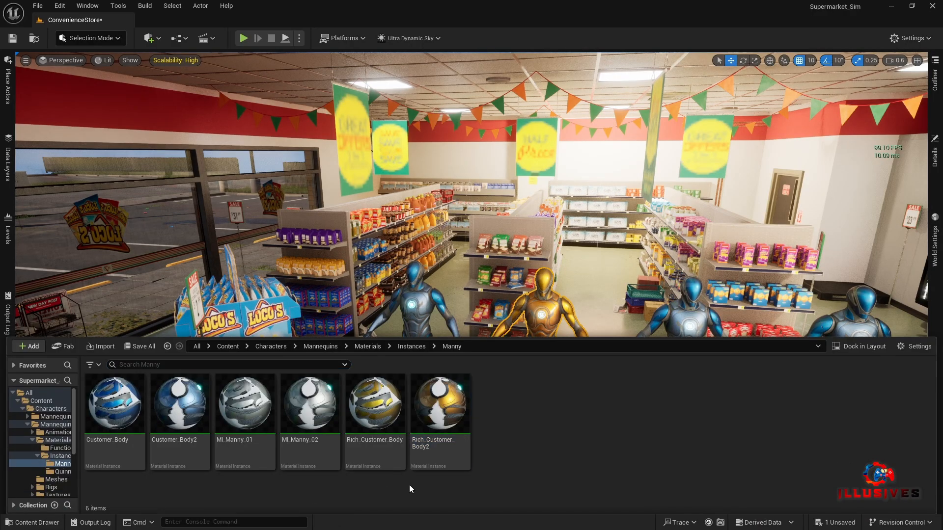
{"action": "left_click", "coordinate": [381, 418]}
{"action": "left_click", "coordinate": [449, 413], "text": "ctrl"}
{"action": "key", "text": "ctrl+d"}
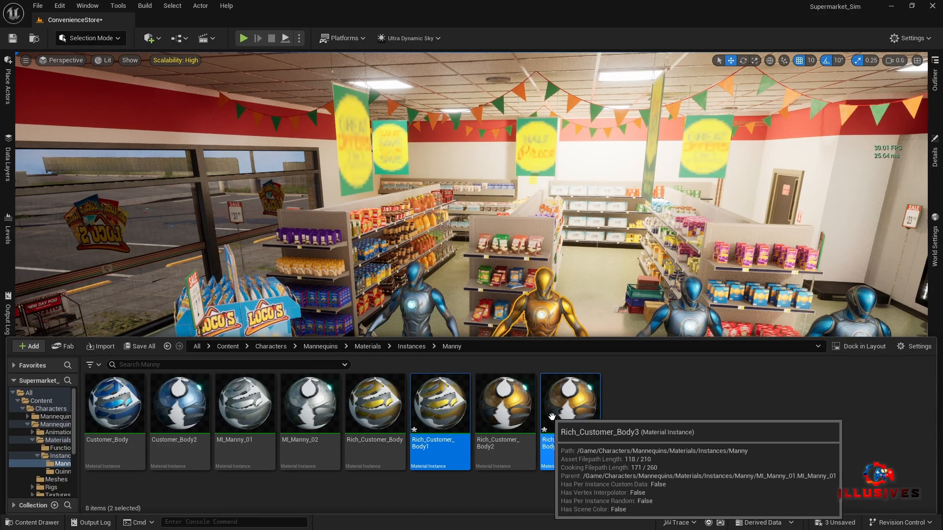
Rename the copy of Rich_Customer_Body as Guard_Body and the copy of Rich_Customer_Body2 as Guard_Body2.
{"action": "left_click", "coordinate": [441, 422]}
{"action": "key", "text": "F2"}
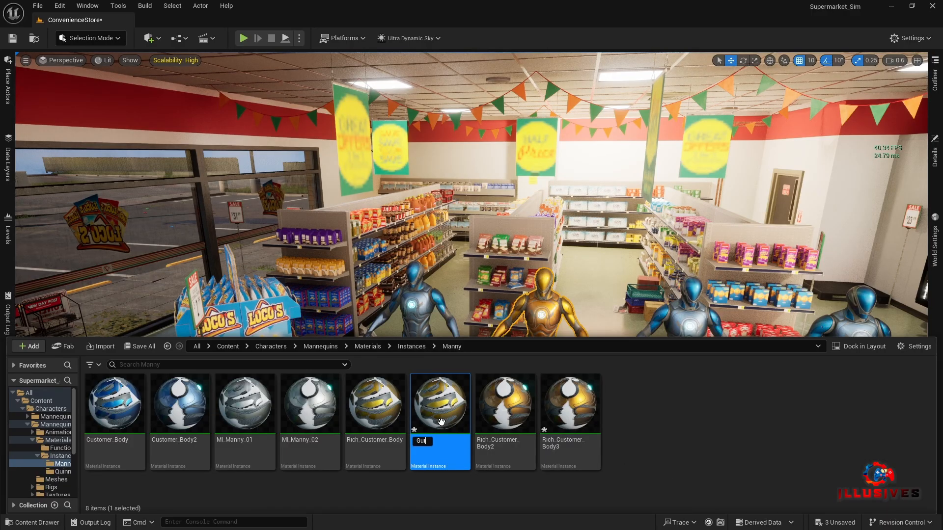
{"action": "type", "text": "Guard_Body"}
{"action": "key", "text": "Return"}
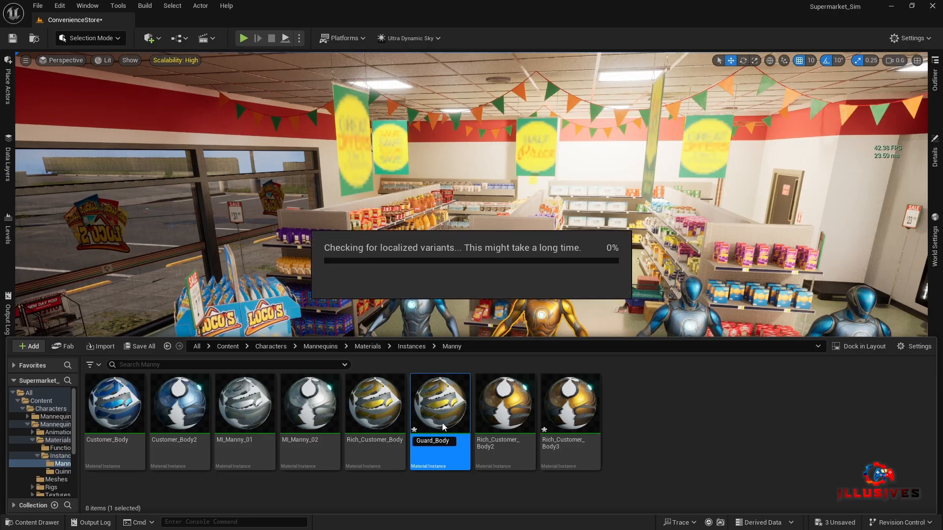
{"action": "left_click", "coordinate": [570, 425]}
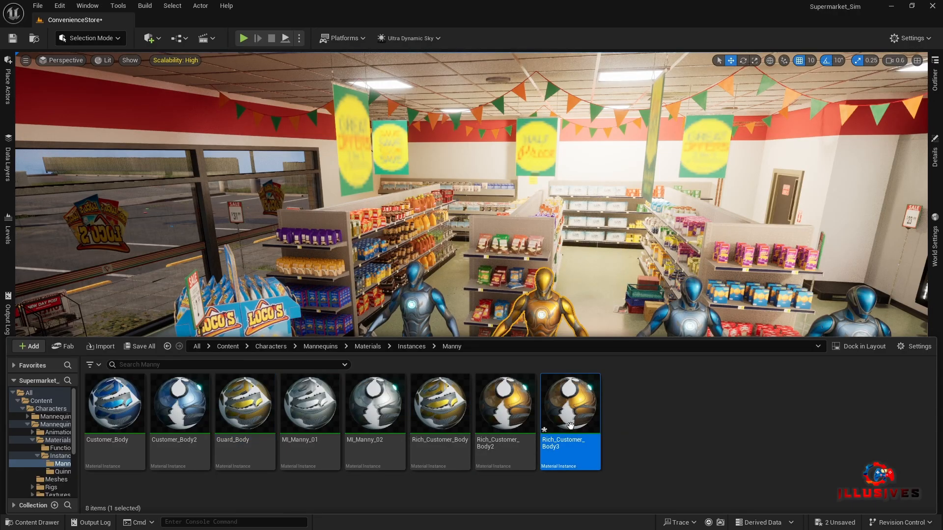
{"action": "key", "text": "F2"}
{"action": "type", "text": "Guard"}
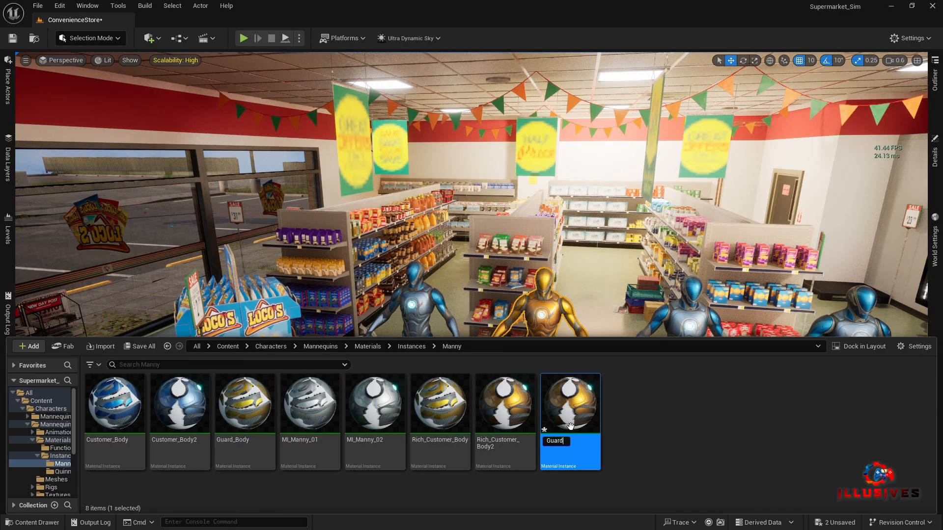
{"action": "type", "text": "_Body2"}
{"action": "key", "text": "Return"}
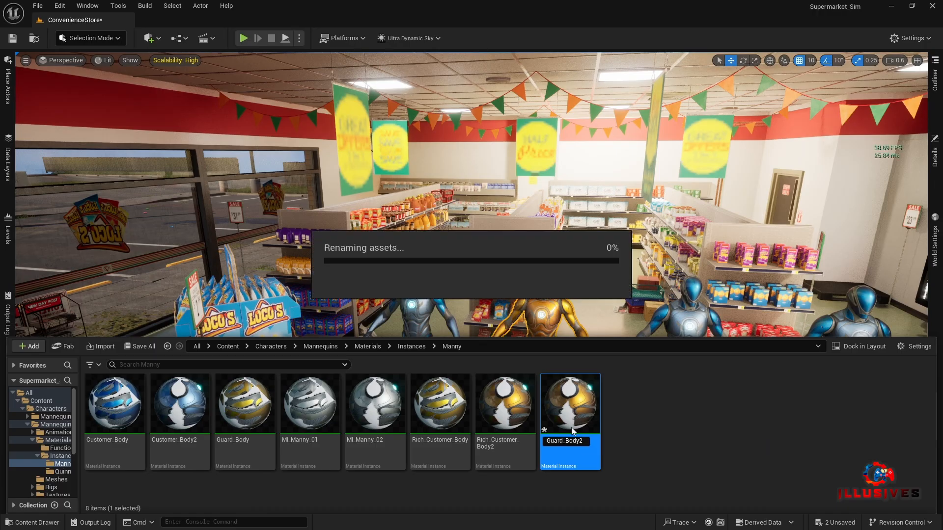
Set the Guard_Body tint to black, save the material instance, and close its editor.
{"action": "double_click", "coordinate": [255, 410]}
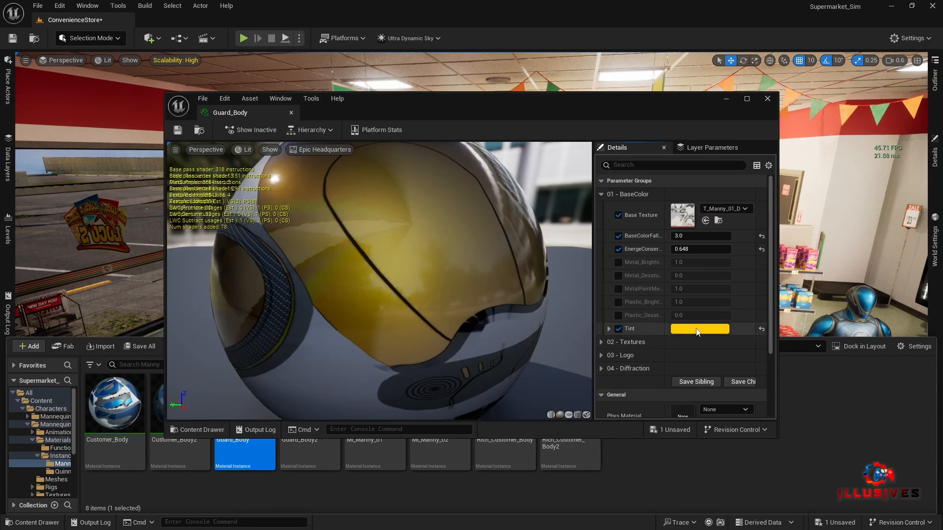
{"action": "left_click", "coordinate": [698, 330]}
{"action": "left_click_drag", "start_coordinate": [837, 365], "coordinate": [847, 429]}
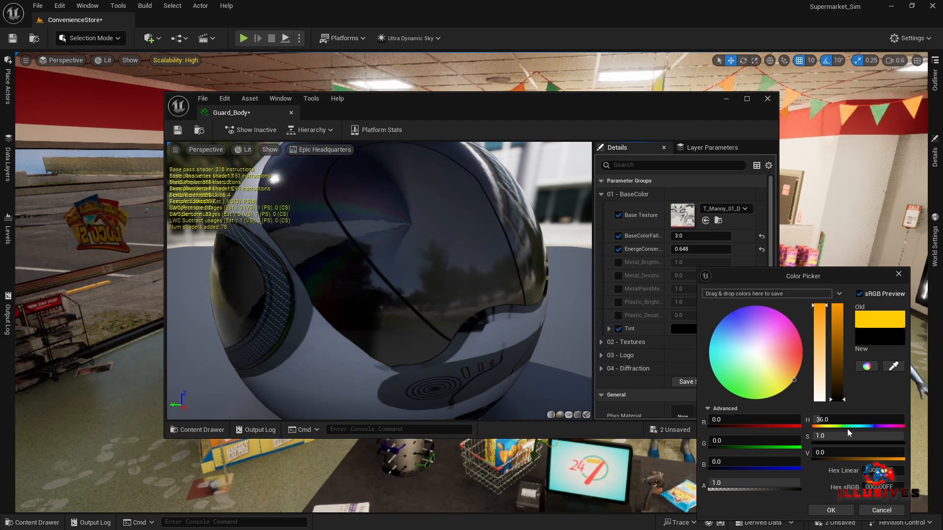
{"action": "left_click", "coordinate": [831, 510]}
{"action": "left_click", "coordinate": [178, 131]}
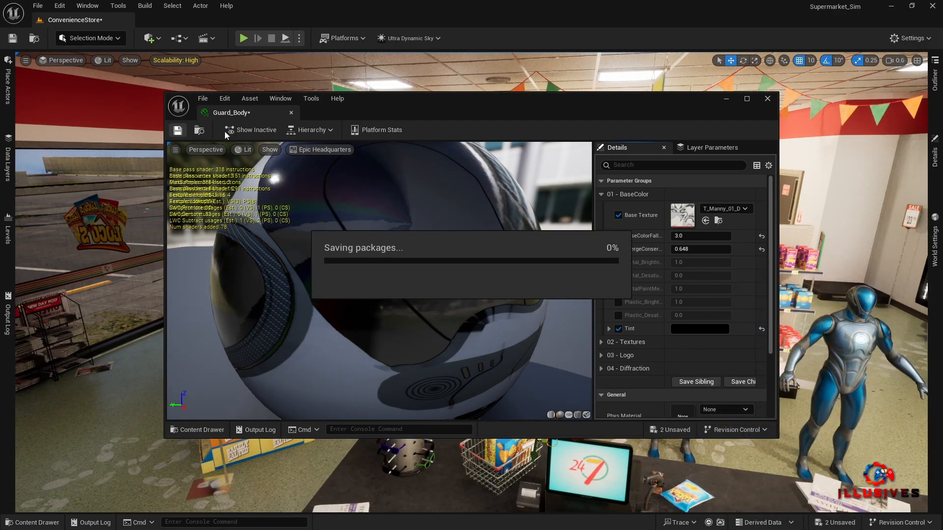
{"action": "left_click", "coordinate": [292, 113]}
Set the Guard_Body2 tint to dark grey with saturation 0 and value about 0.068, save the material instance, and close its editor.
{"action": "left_click", "coordinate": [37, 524]}
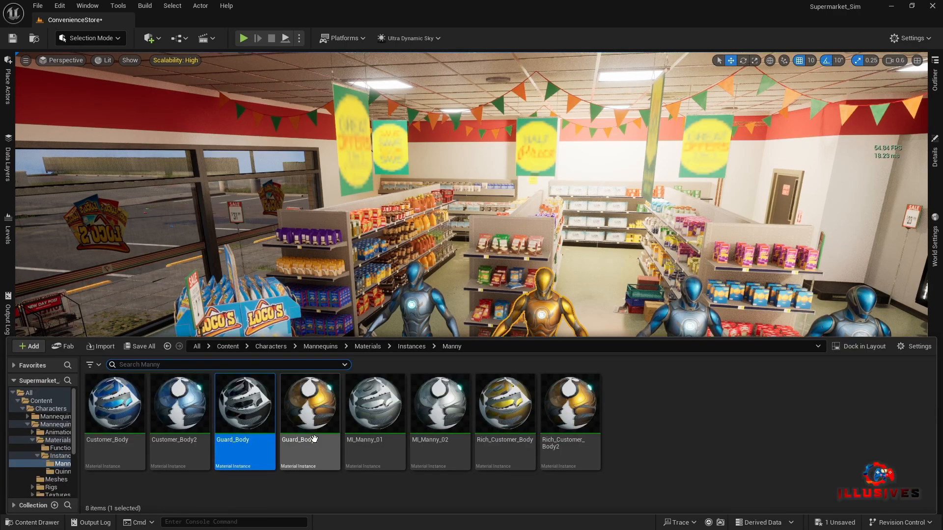
{"action": "left_click", "coordinate": [285, 414]}
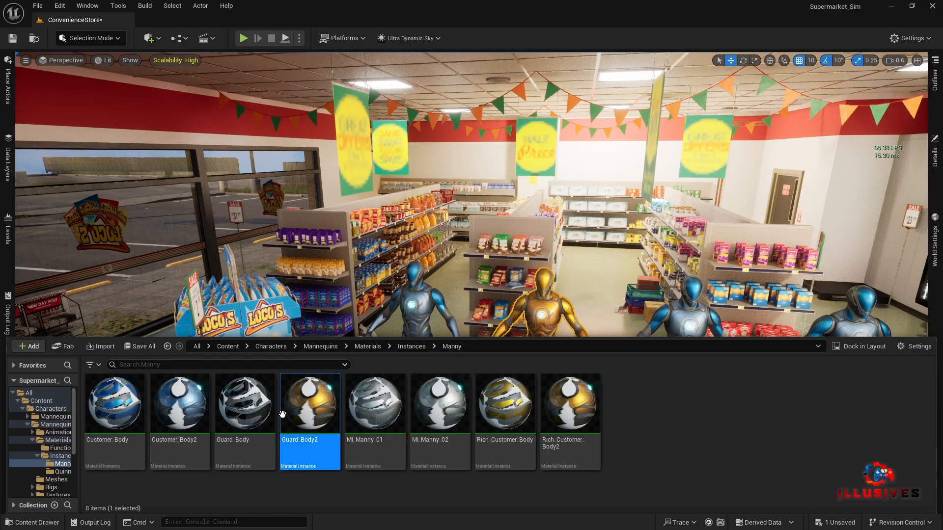
{"action": "double_click", "coordinate": [289, 418]}
{"action": "left_click", "coordinate": [687, 329]}
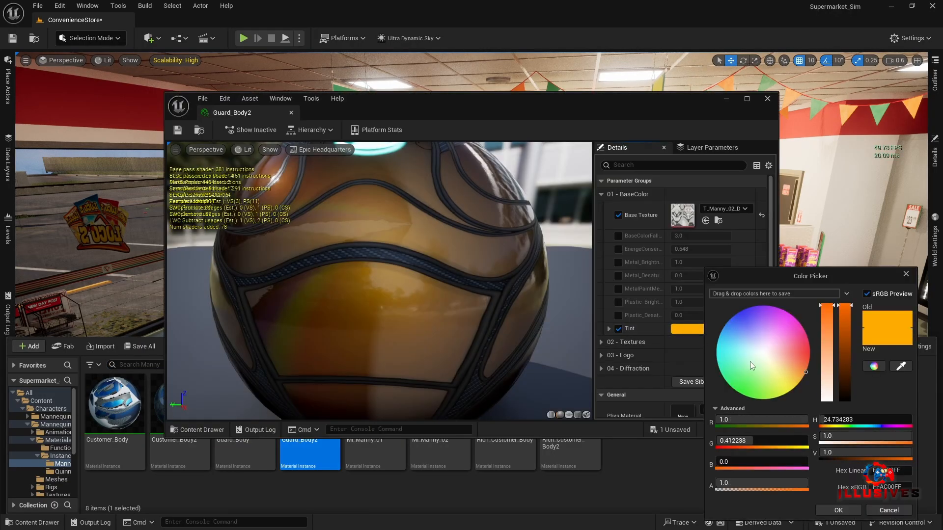
{"action": "left_click_drag", "start_coordinate": [844, 362], "coordinate": [846, 394]}
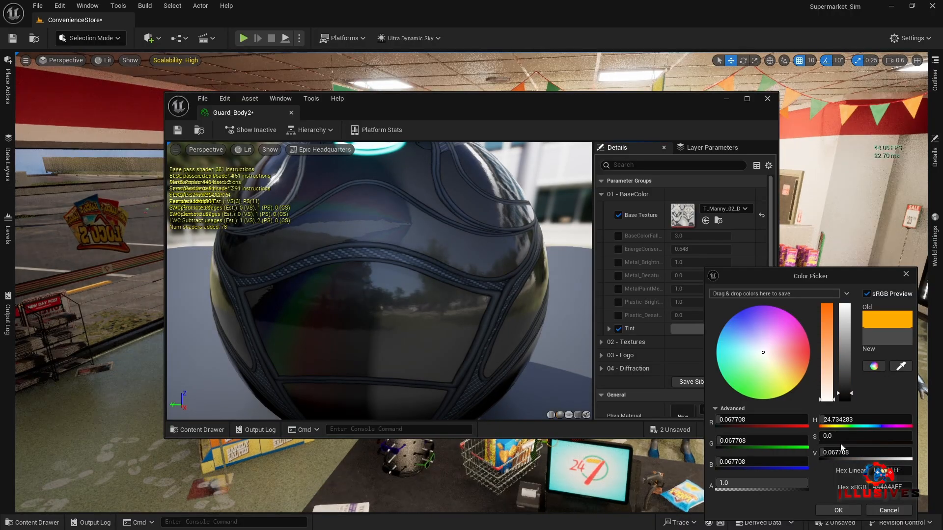
{"action": "left_click", "coordinate": [839, 510]}
{"action": "left_click", "coordinate": [179, 130]}
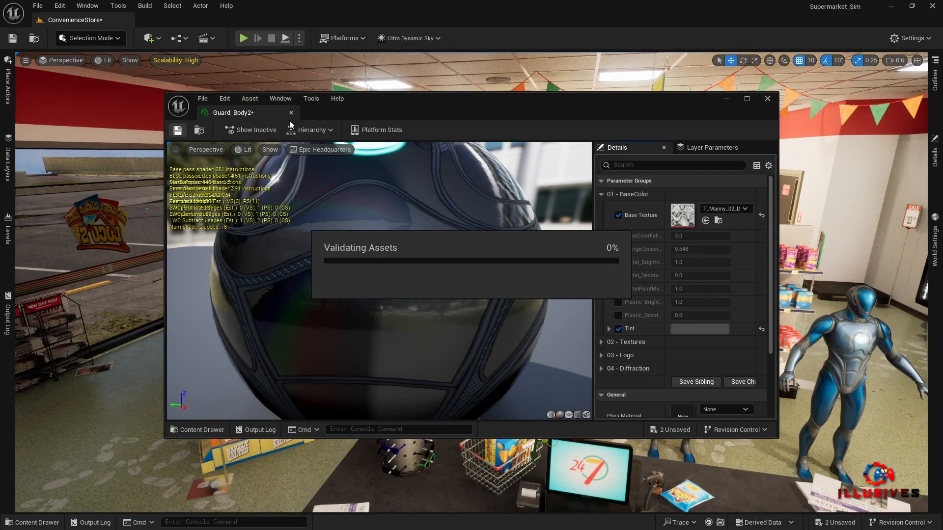
{"action": "left_click", "coordinate": [291, 113]}
Assign Guard_Body to material Element 0 and Guard_Body2 to Element 1 of the mannequin by the entrance doors, and save the level.
{"action": "right_click_drag", "start_coordinate": [639, 265], "coordinate": [531, 281]}
{"action": "left_click", "coordinate": [542, 284]}
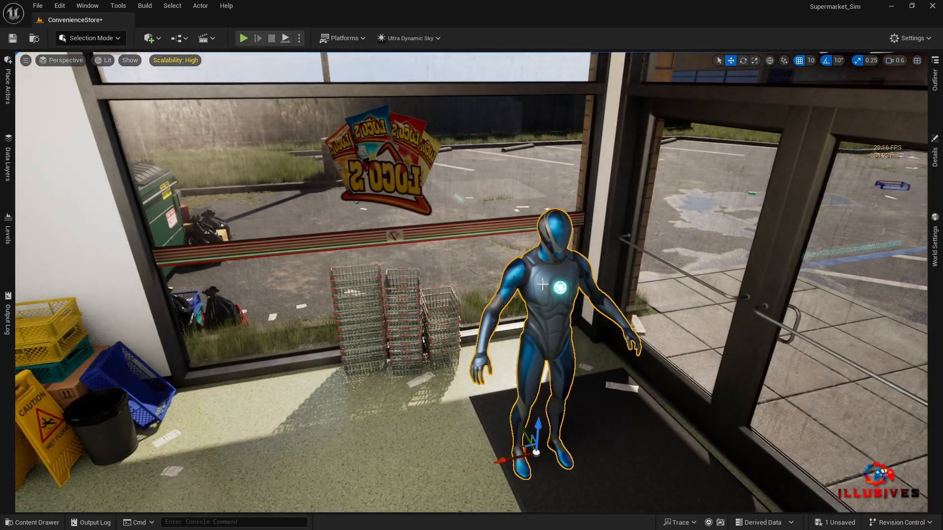
{"action": "left_click", "coordinate": [32, 522]}
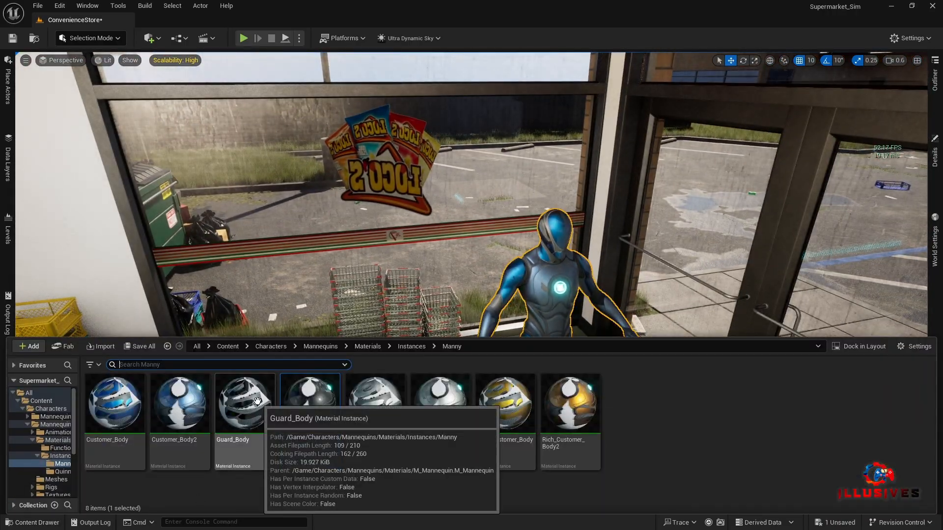
{"action": "left_click", "coordinate": [934, 156]}
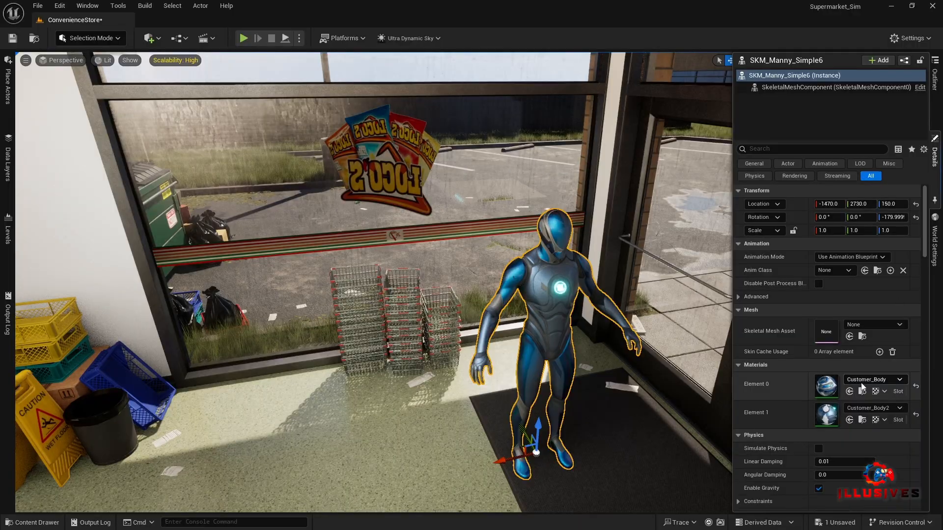
{"action": "left_click", "coordinate": [865, 409]}
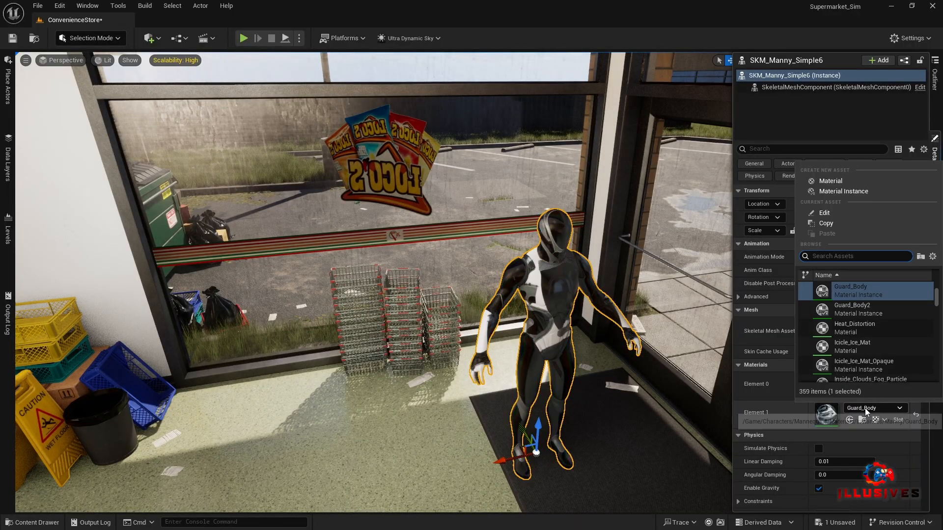
{"action": "left_click", "coordinate": [860, 315]}
{"action": "right_click_drag", "start_coordinate": [637, 336], "coordinate": [889, 309]}
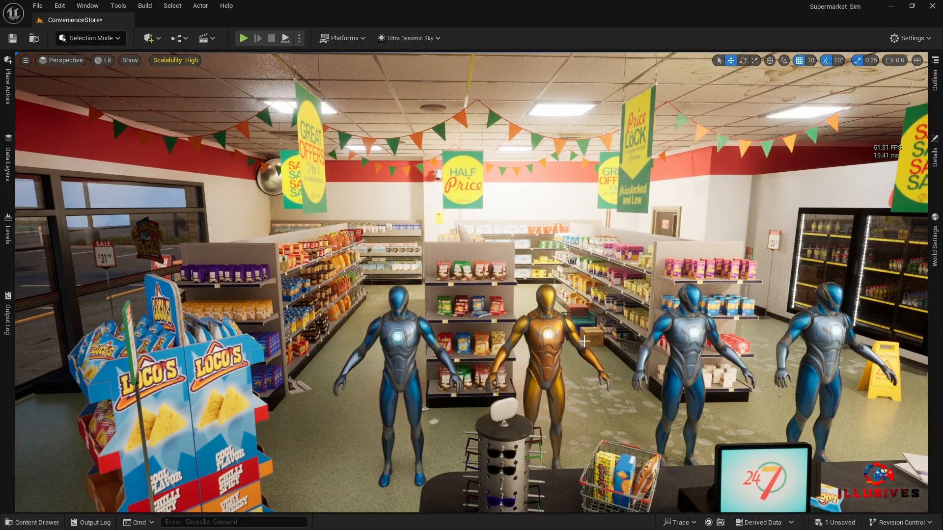
{"action": "key", "text": "ctrl+s"}
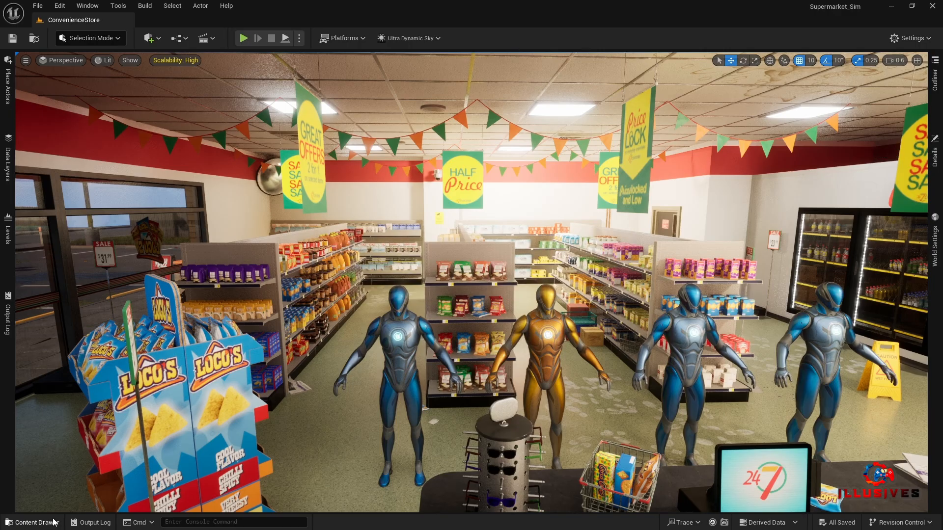
Duplicate the Guard_Body and Guard_Body2 material instances together and rename the copy of Guard_Body as Robber_Body.
{"action": "left_click", "coordinate": [37, 522]}
{"action": "left_click", "coordinate": [358, 482]}
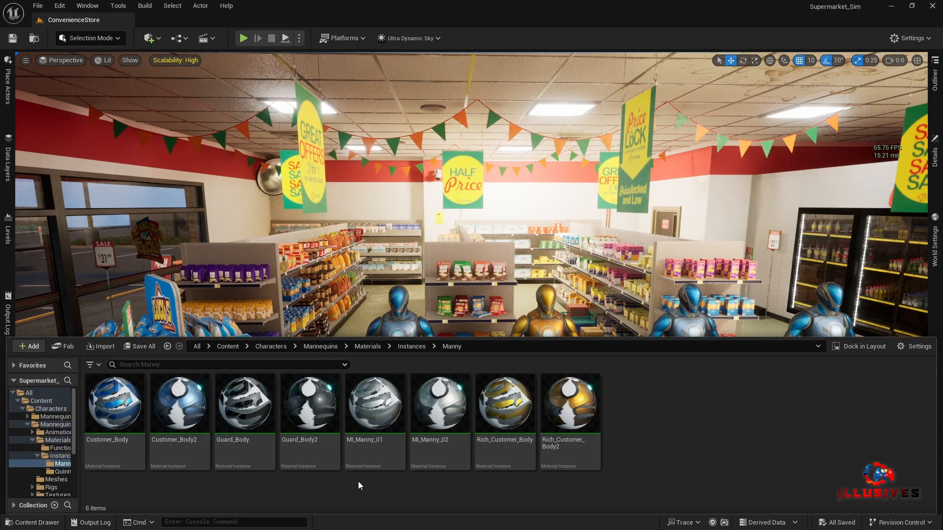
{"action": "left_click", "coordinate": [248, 442]}
{"action": "left_click", "coordinate": [322, 422], "text": "ctrl"}
{"action": "key", "text": "ctrl+d"}
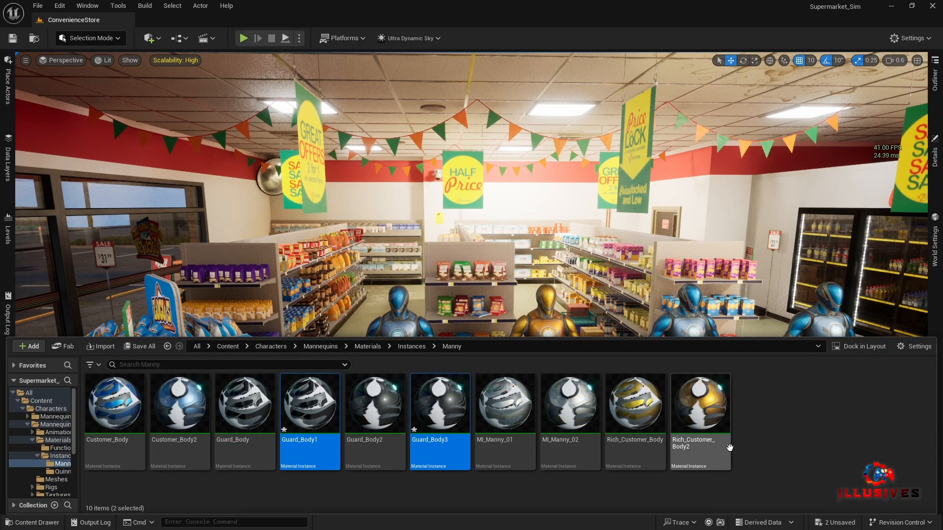
{"action": "left_click", "coordinate": [318, 417]}
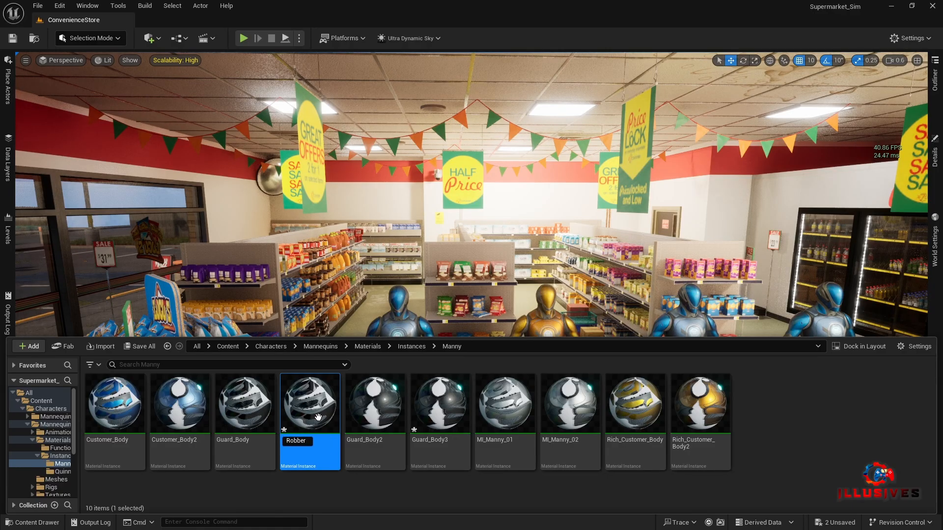
{"action": "key", "text": "Return"}
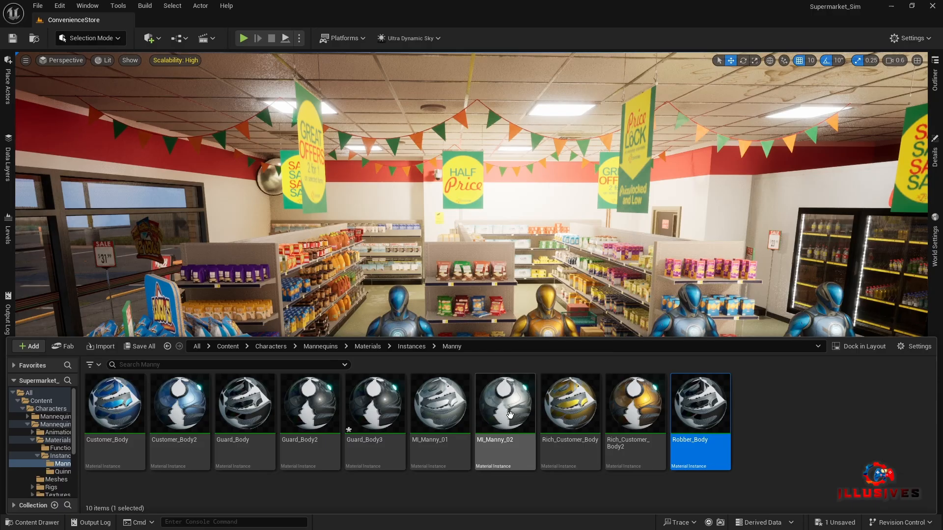
Set the Robber_Body tint to dark red with a brightness value of about 0.45, save the material instance, and close its editor.
{"action": "double_click", "coordinate": [715, 403]}
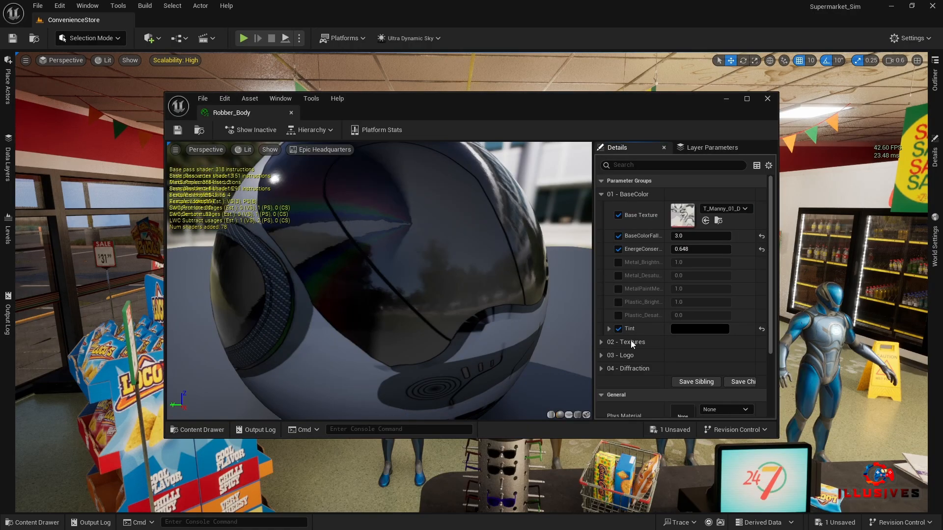
{"action": "left_click", "coordinate": [697, 330]}
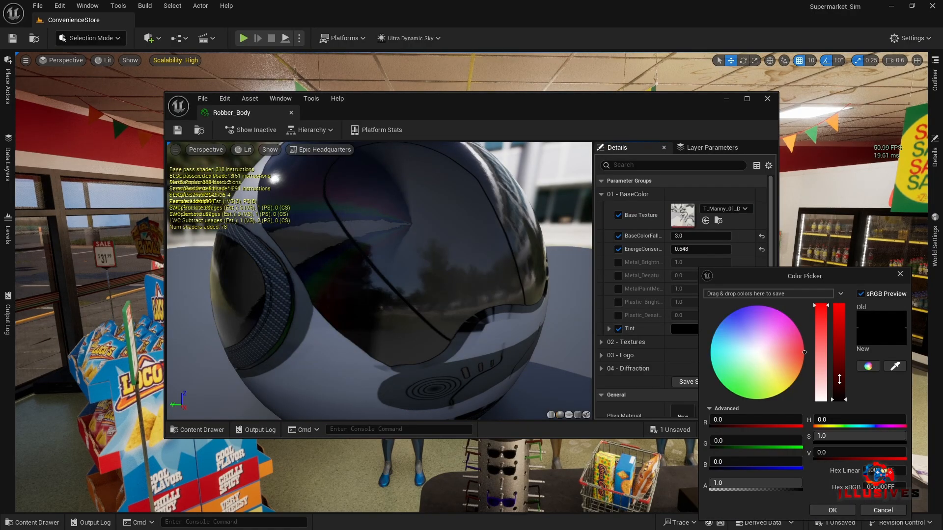
{"action": "left_click_drag", "start_coordinate": [839, 379], "coordinate": [842, 357]}
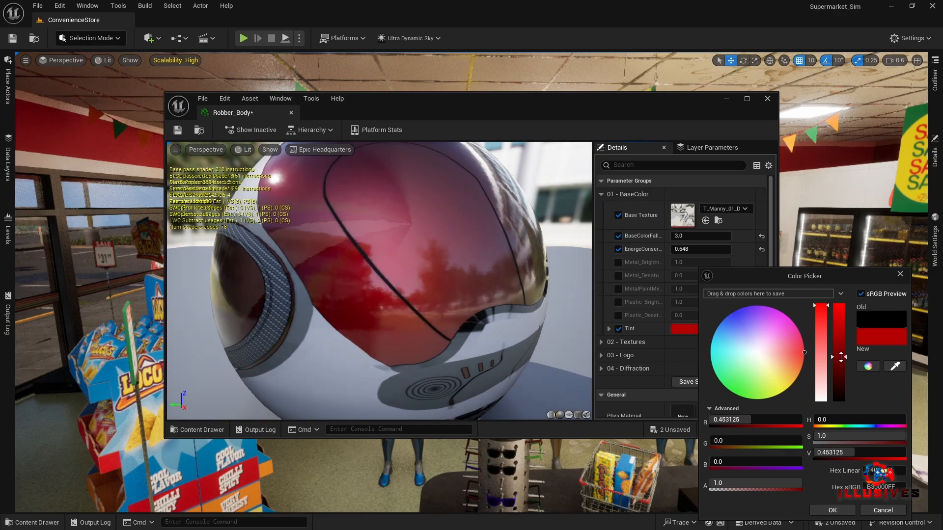
{"action": "left_click", "coordinate": [177, 132]}
{"action": "left_click", "coordinate": [291, 113]}
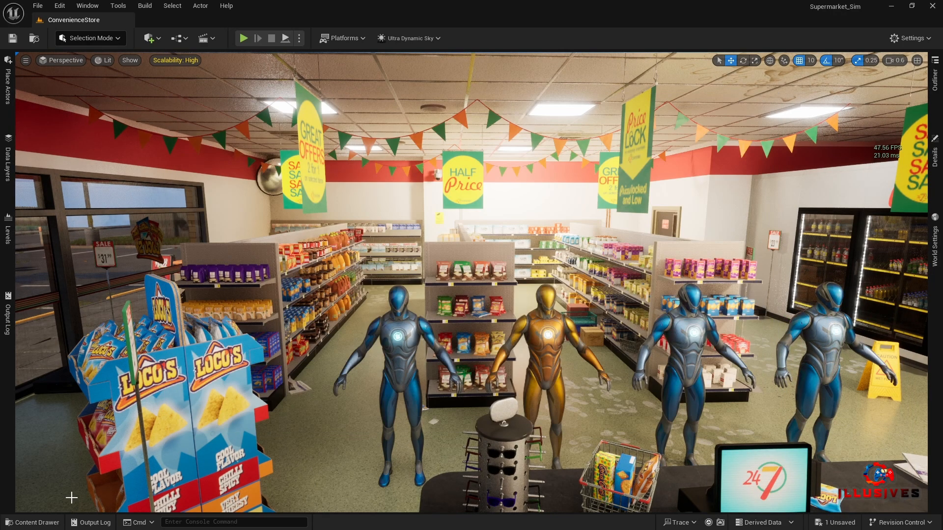
Rename the copy of the Guard_Body2 material instance as Robber_Body2.
{"action": "left_click", "coordinate": [48, 523]}
{"action": "left_click", "coordinate": [387, 423]}
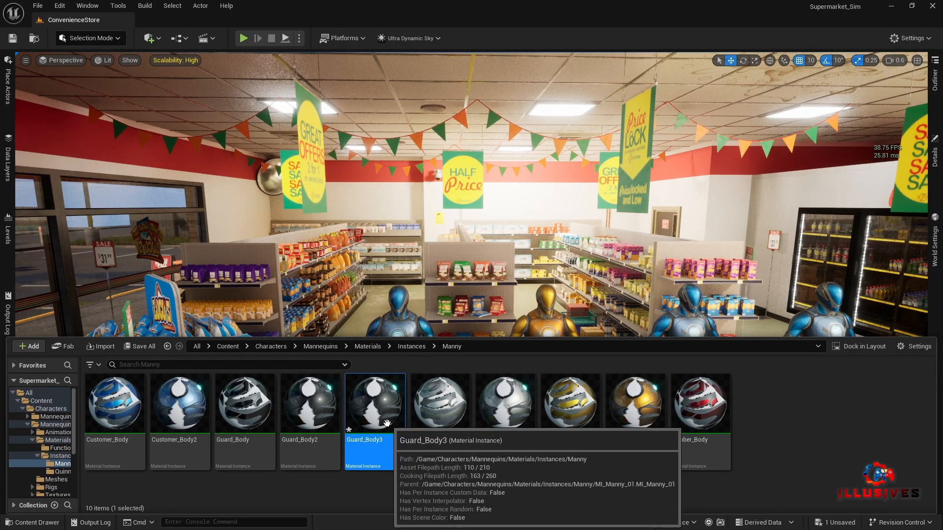
{"action": "key", "text": "F2"}
{"action": "type", "text": "Rob"}
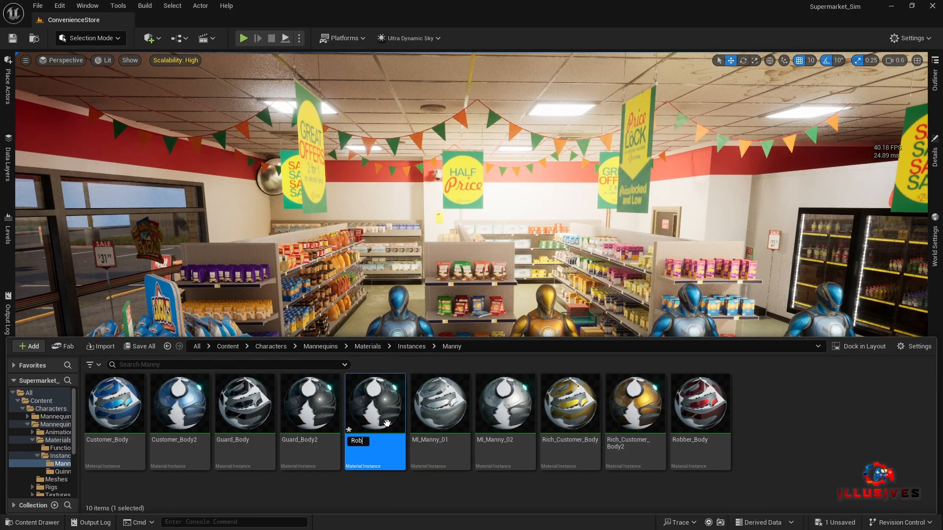
{"action": "type", "text": "ber_Body2"}
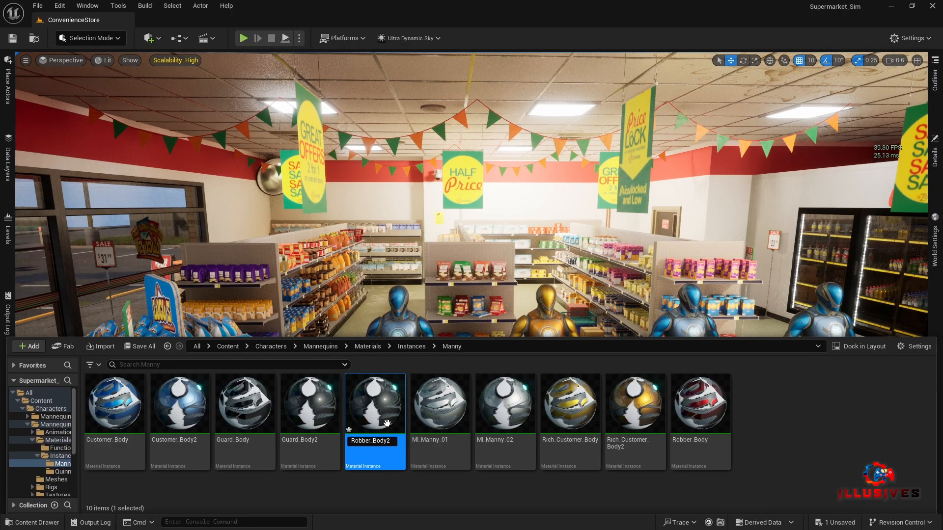
{"action": "key", "text": "Return"}
Set the Robber_Body2 tint to pure red with full saturation and value, save the material instance, and close its editor.
{"action": "double_click", "coordinate": [697, 434]}
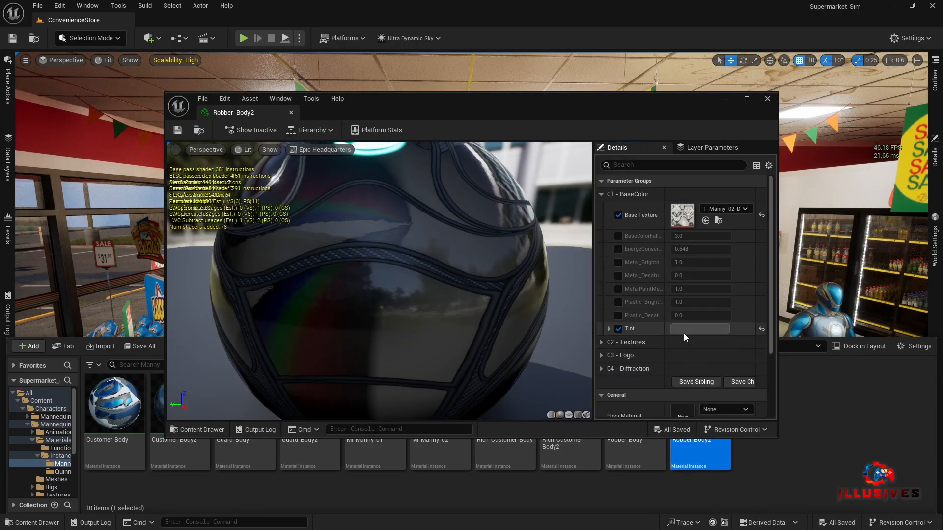
{"action": "left_click", "coordinate": [685, 329]}
{"action": "left_click_drag", "start_coordinate": [806, 376], "coordinate": [802, 295]}
{"action": "left_click_drag", "start_coordinate": [825, 392], "coordinate": [825, 305]}
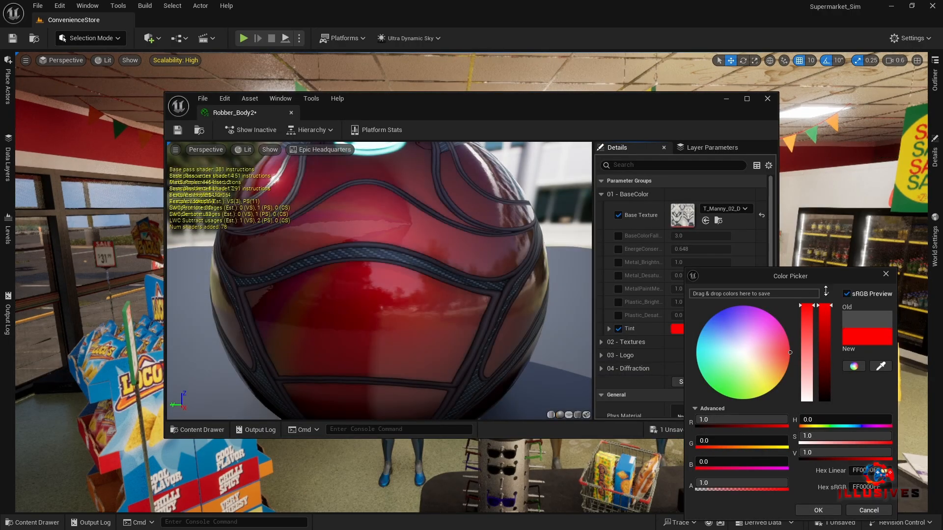
{"action": "left_click", "coordinate": [816, 511]}
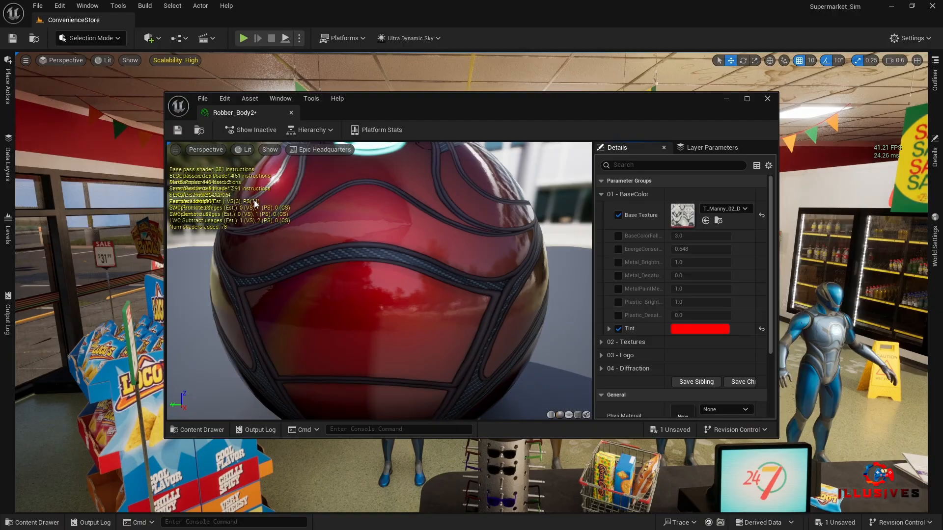
{"action": "left_click", "coordinate": [178, 131]}
{"action": "left_click", "coordinate": [291, 112]}
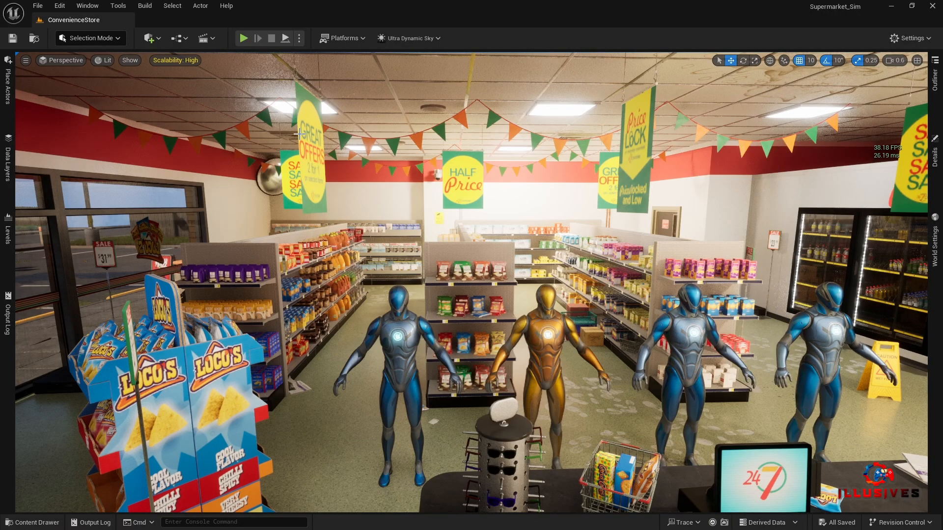
Assign Robber_Body to material Element 0 and Robber_Body2 to Element 1 of the blue mannequin standing next to the gold one, nearer the fridges.
{"action": "left_click", "coordinate": [693, 334]}
{"action": "left_click", "coordinate": [935, 153]}
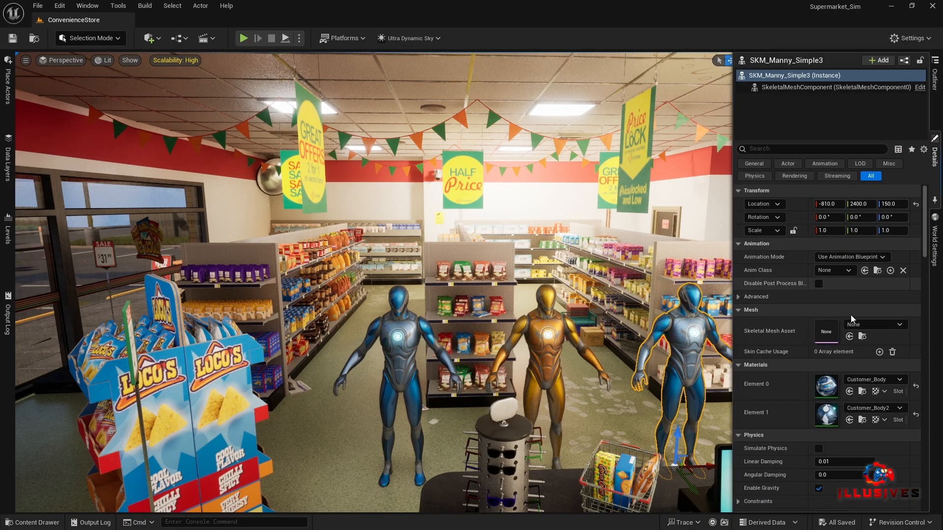
{"action": "left_click", "coordinate": [864, 380]}
{"action": "type", "text": "ro"}
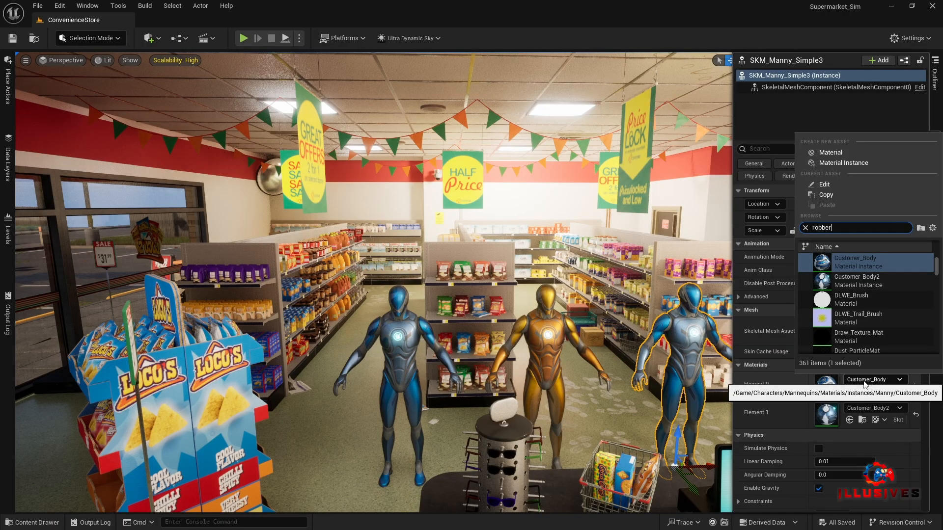
{"action": "type", "text": "bber"}
{"action": "left_click", "coordinate": [876, 258]}
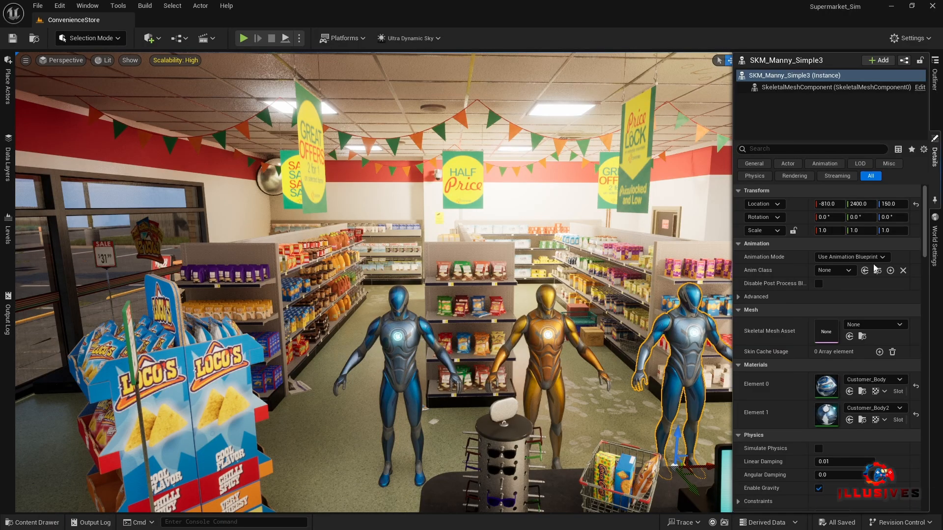
{"action": "left_click", "coordinate": [877, 411]}
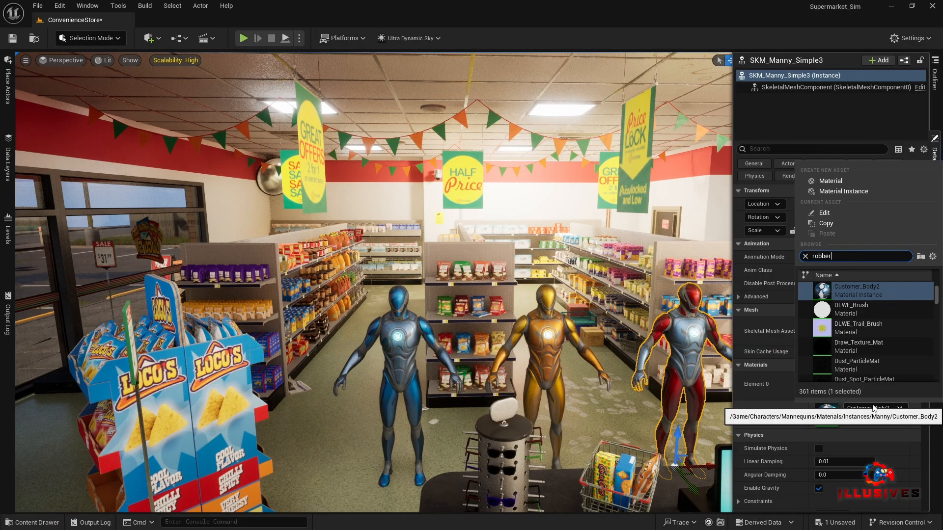
{"action": "left_click", "coordinate": [868, 307]}
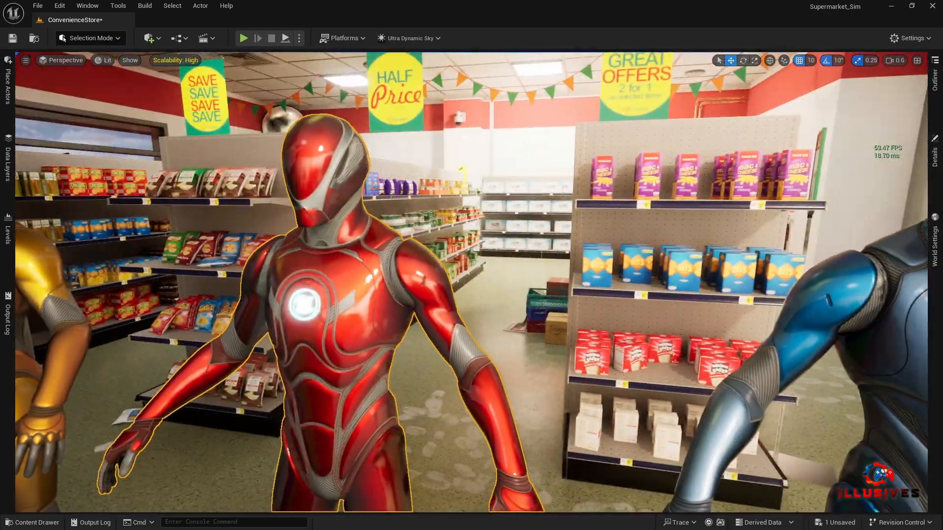
{"action": "key", "text": "s"}
{"action": "mouse_move", "coordinate": [661, 340]}
{"action": "right_mouse_down"}
{"action": "mouse_move", "coordinate": [614, 341]}
{"action": "mouse_move", "coordinate": [661, 341]}
{"action": "right_mouse_up"}
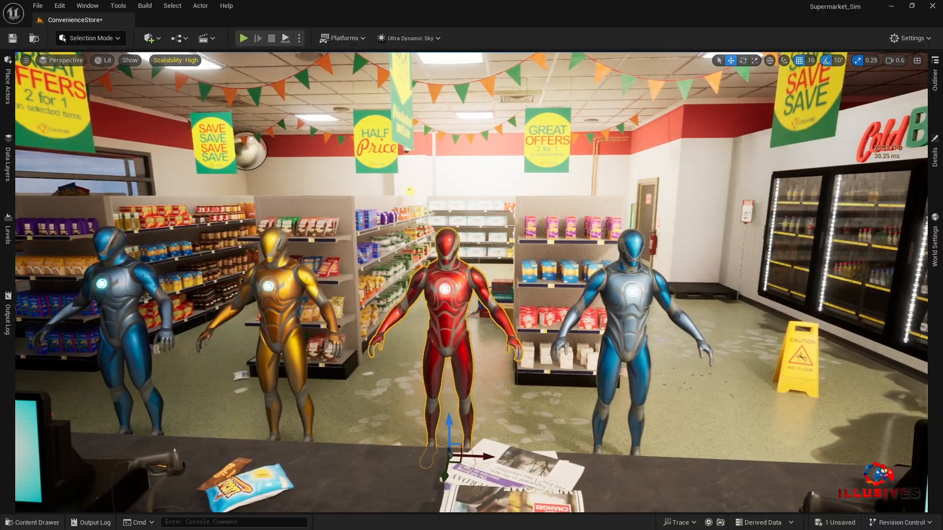
Select the blue mannequin nearest the fridges and duplicate the Robber_Body and Robber_Body2 material instances.
{"action": "left_click", "coordinate": [625, 305]}
{"action": "left_click", "coordinate": [32, 522]}
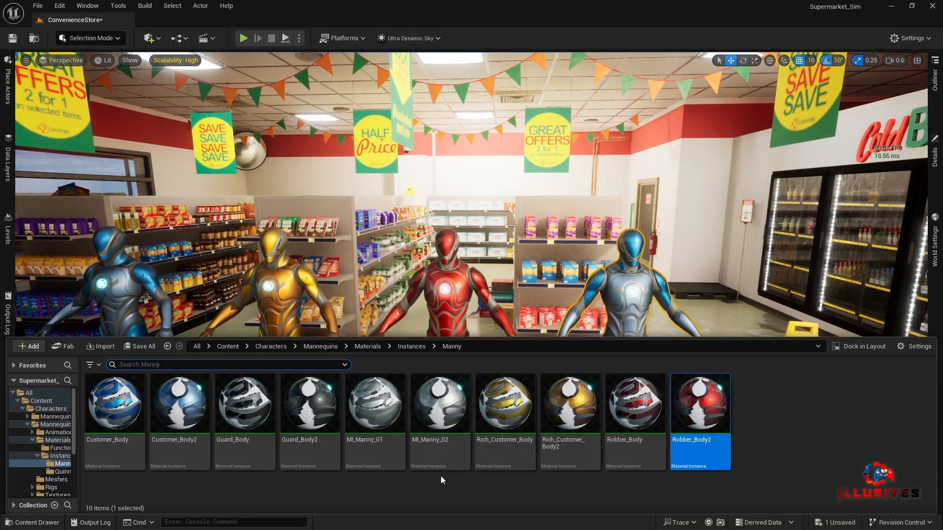
{"action": "left_click", "coordinate": [635, 407]}
{"action": "left_click", "coordinate": [701, 408], "text": "ctrl"}
{"action": "key", "text": "ctrl+d"}
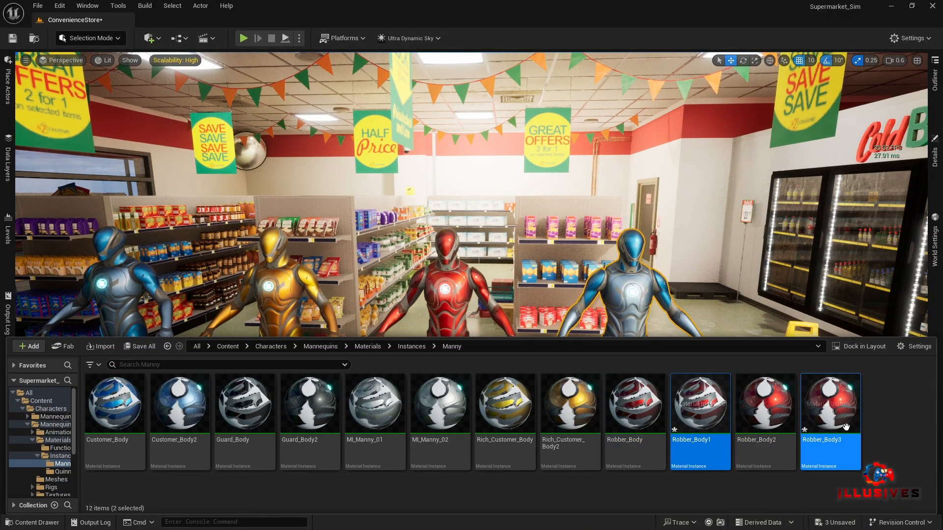
Rename the copy of the Robber_Body material instance as Police_Body.
{"action": "left_click", "coordinate": [715, 421]}
{"action": "key", "text": "F2"}
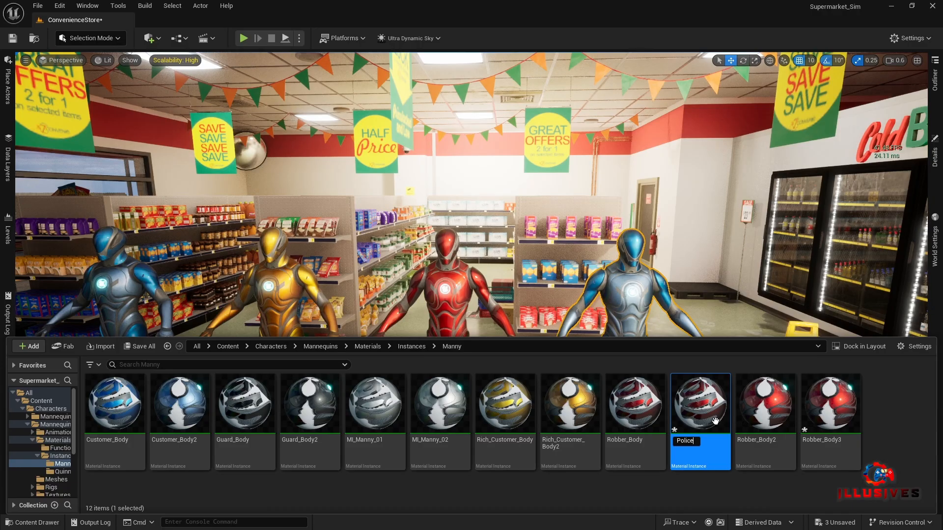
{"action": "type", "text": "Police_B"}
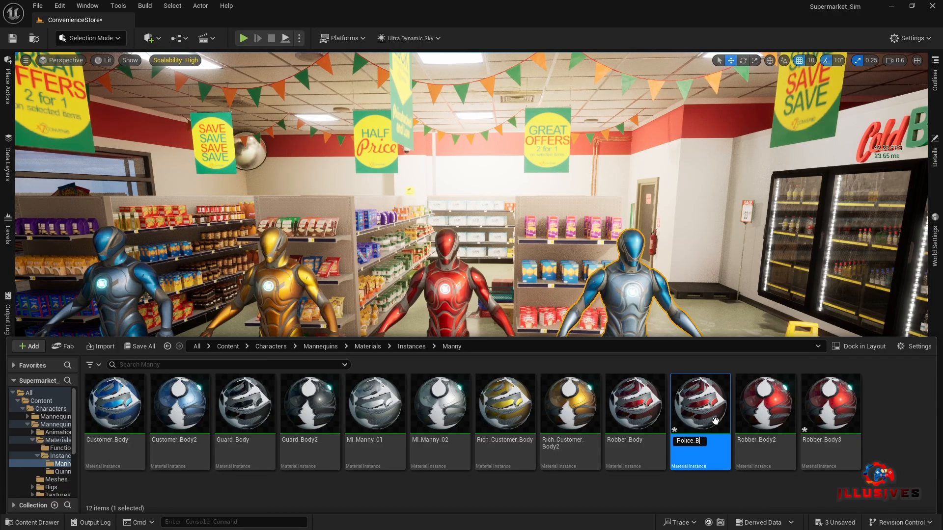
{"action": "type", "text": "ody"}
{"action": "key", "text": "Return"}
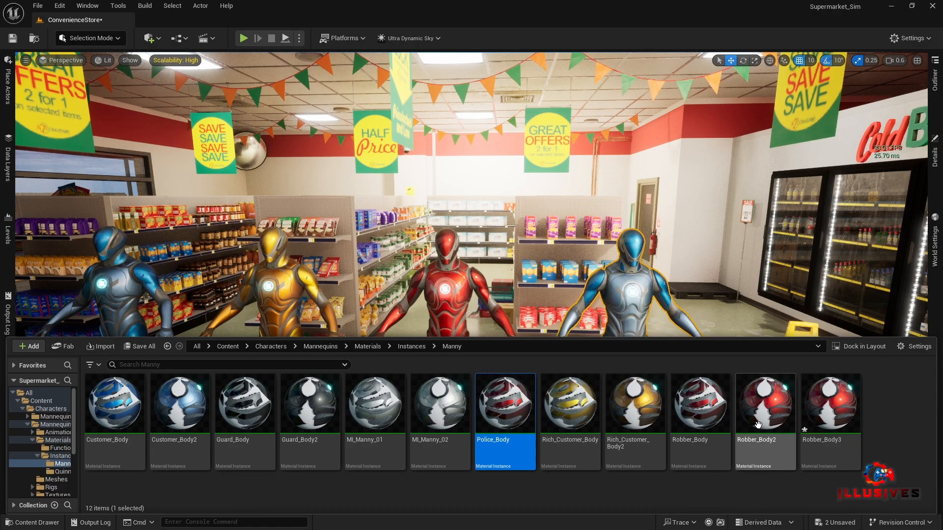
Set the Police_Body tint to bright sky blue with a hue of about 205 and full saturation and value.
{"action": "double_click", "coordinate": [491, 432]}
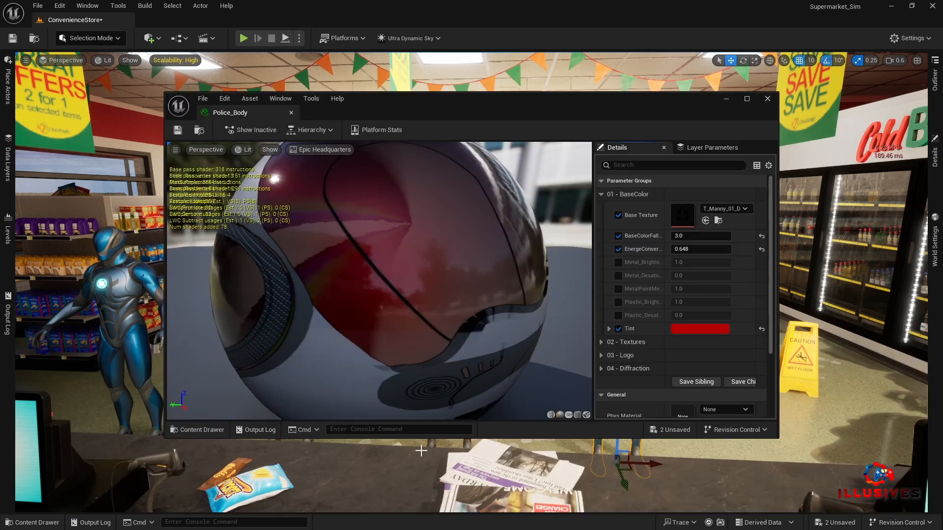
{"action": "left_click", "coordinate": [687, 329]}
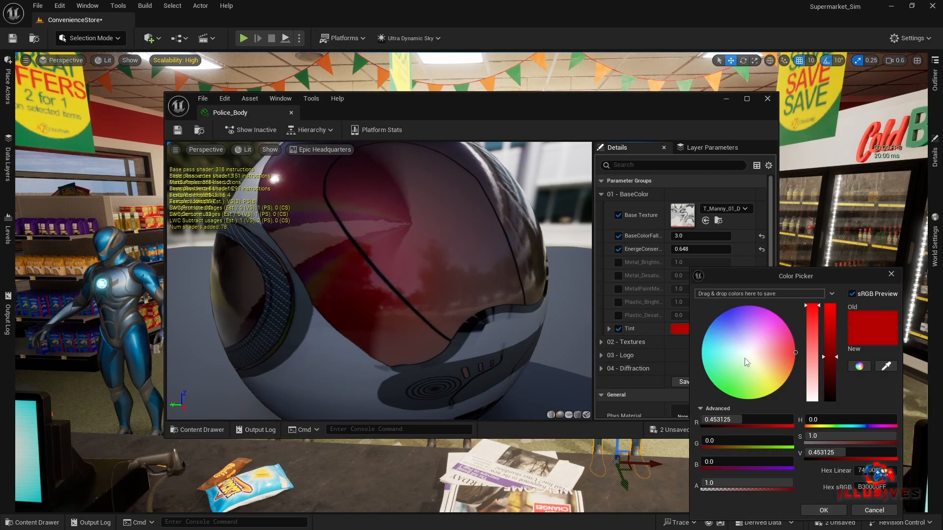
{"action": "mouse_move", "coordinate": [723, 332]}
{"action": "left_mouse_down"}
{"action": "mouse_move", "coordinate": [715, 313]}
{"action": "mouse_move", "coordinate": [690, 325]}
{"action": "left_mouse_up"}
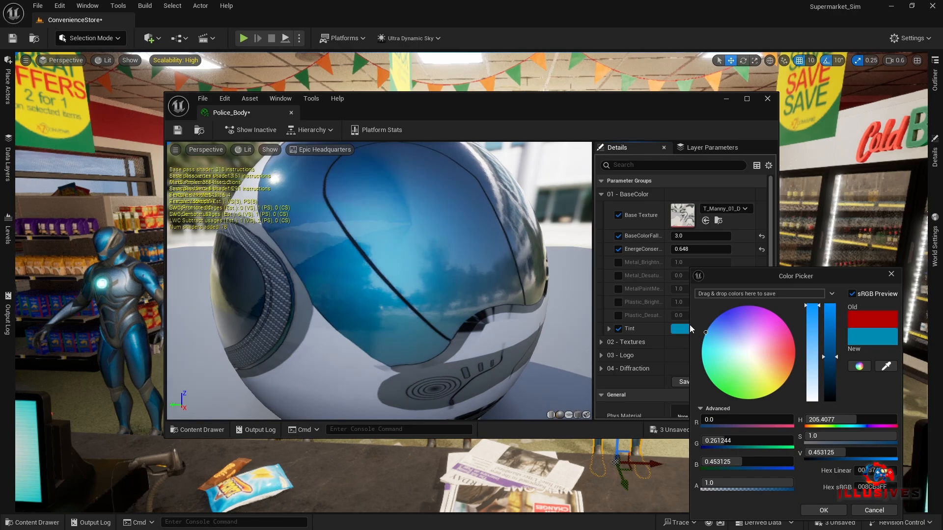
{"action": "left_click_drag", "start_coordinate": [834, 357], "coordinate": [832, 307]}
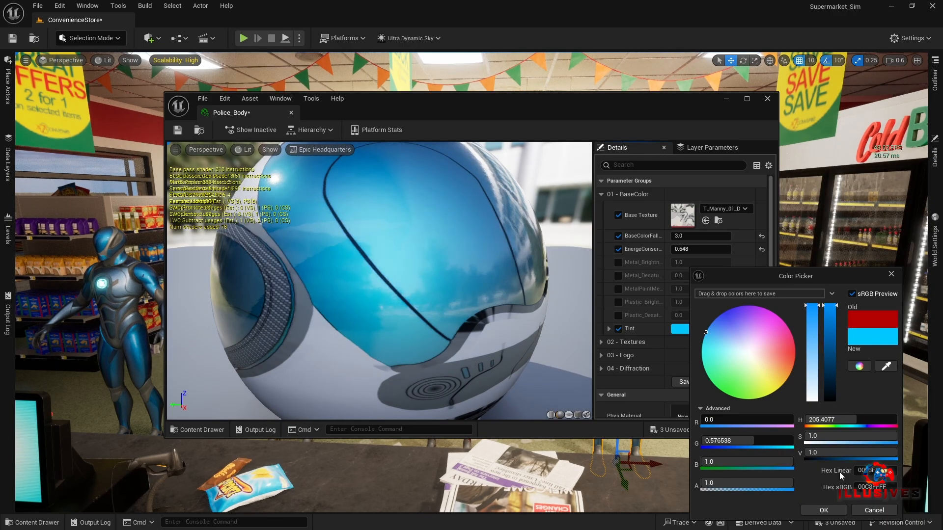
{"action": "left_click", "coordinate": [823, 511]}
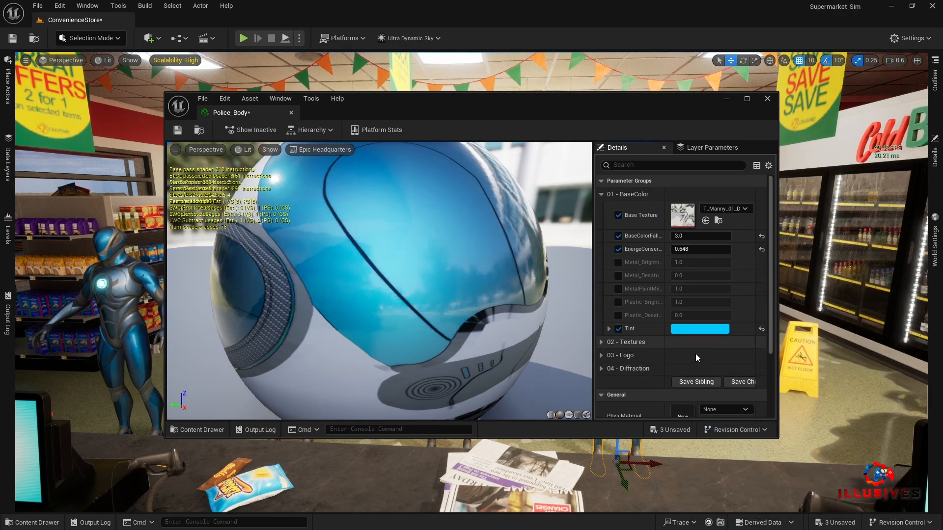
Copy the Hex Linear value of the Police_Body tint, save the material instance, and close its editor.
{"action": "left_click", "coordinate": [699, 329]}
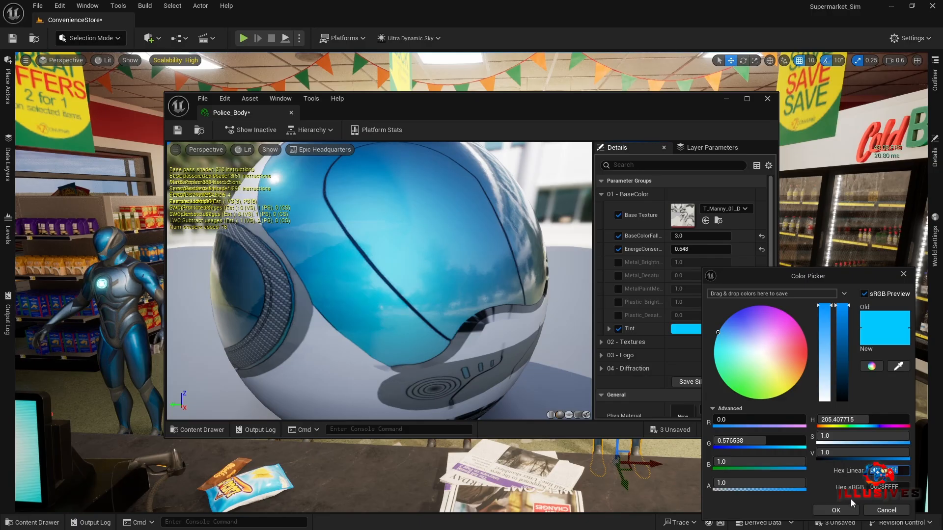
{"action": "left_click", "coordinate": [835, 509]}
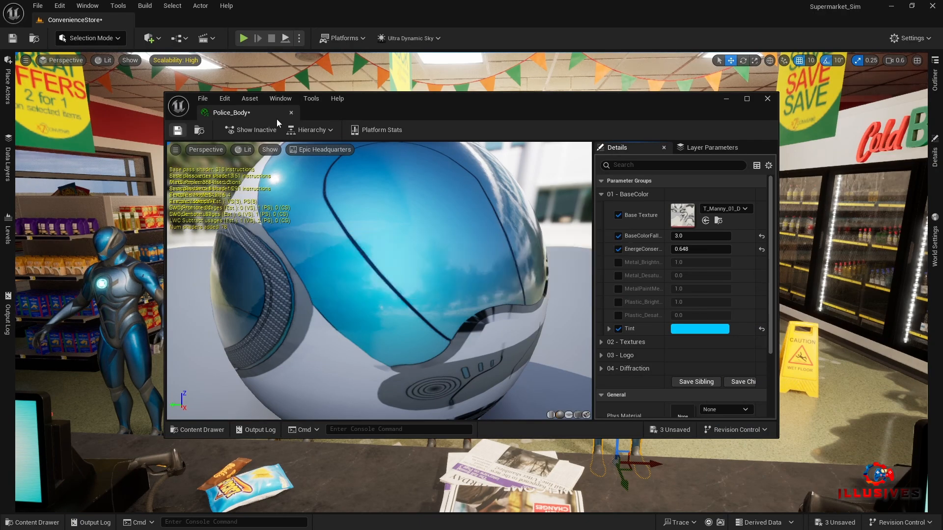
{"action": "left_click", "coordinate": [291, 113]}
Rename the copy of the Robber_Body2 material instance as Police_Body2 and open it for editing.
{"action": "left_click", "coordinate": [32, 523]}
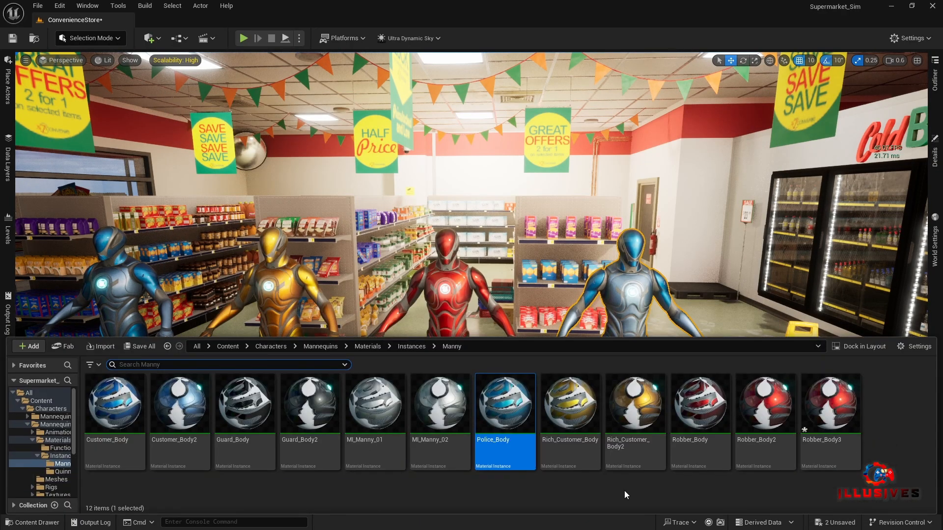
{"action": "left_click", "coordinate": [821, 417]}
{"action": "key", "text": "F2"}
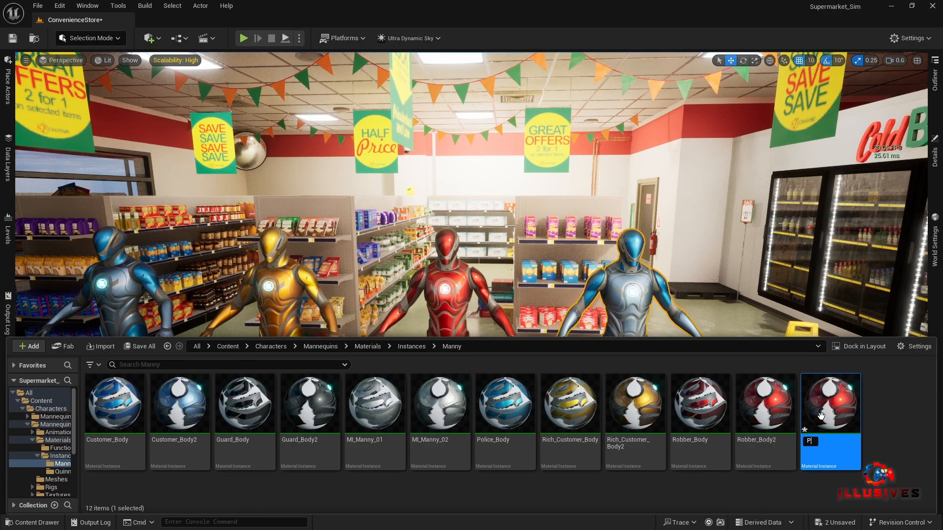
{"action": "type", "text": "Police_Body2"}
{"action": "key", "text": "Return"}
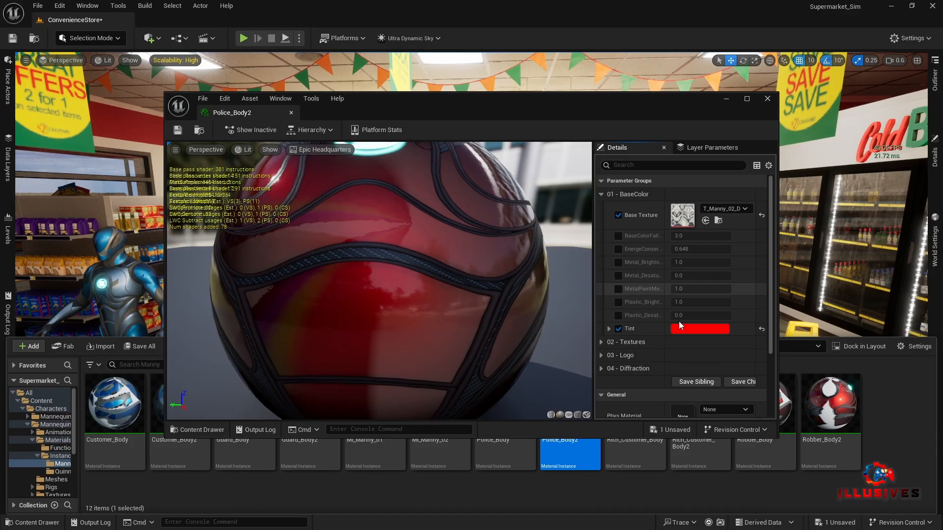
Set the Police_Body2 tint to Hex Linear 0093FFFF, darken its value to about 0.47, save, and close the material editor.
{"action": "left_click", "coordinate": [682, 328]}
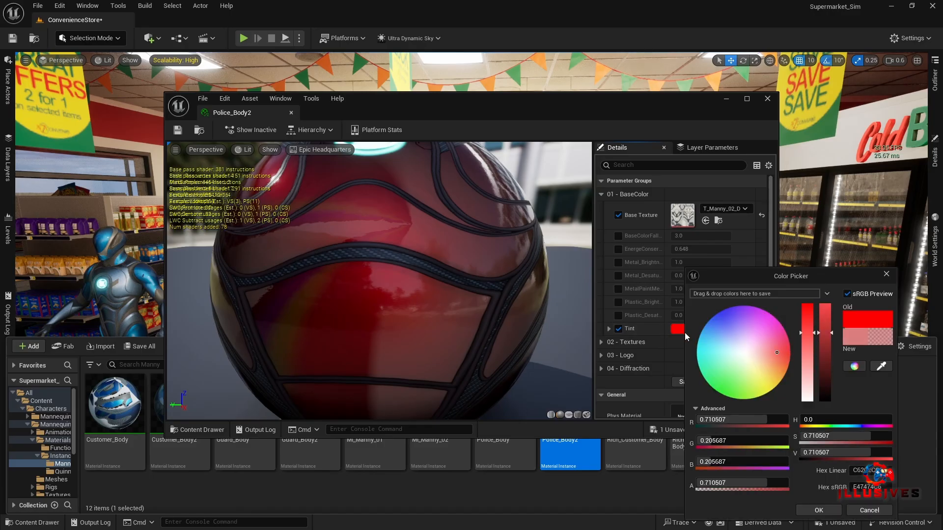
{"action": "left_click", "coordinate": [870, 471]}
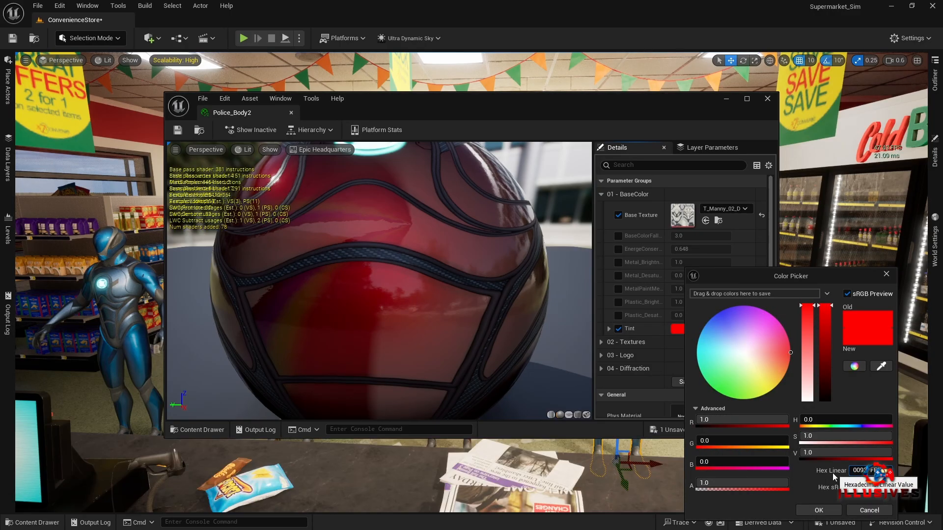
{"action": "type", "text": "0093FFFF"}
{"action": "key", "text": "Return"}
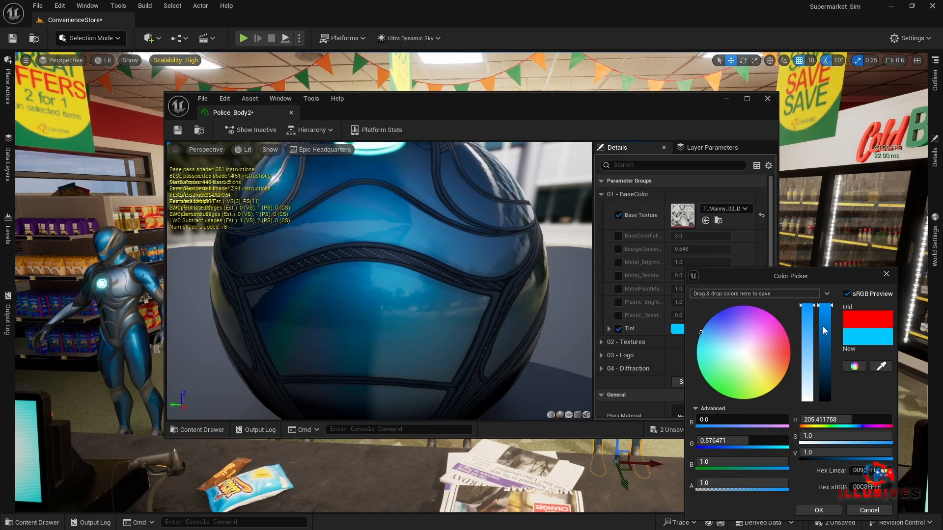
{"action": "left_click_drag", "start_coordinate": [825, 326], "coordinate": [830, 355]}
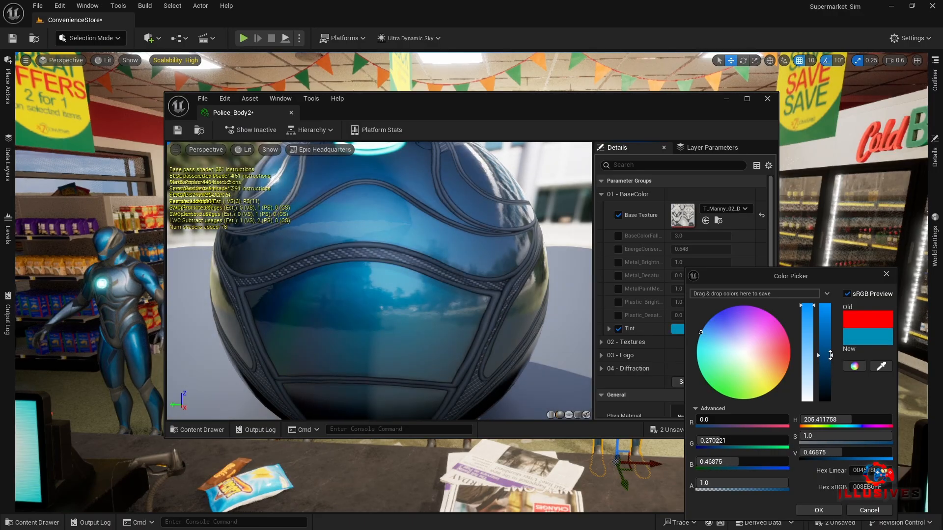
{"action": "left_click", "coordinate": [819, 511]}
{"action": "left_click", "coordinate": [177, 130]}
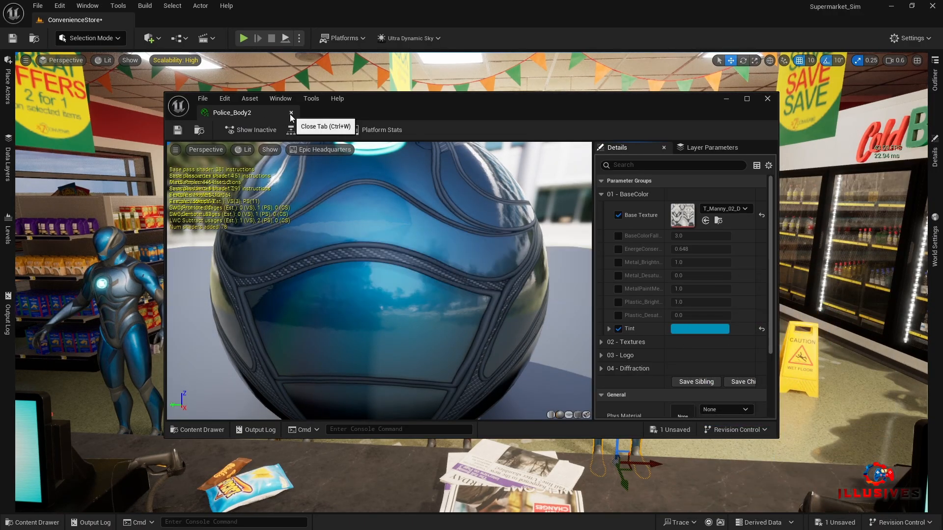
{"action": "left_click", "coordinate": [291, 112]}
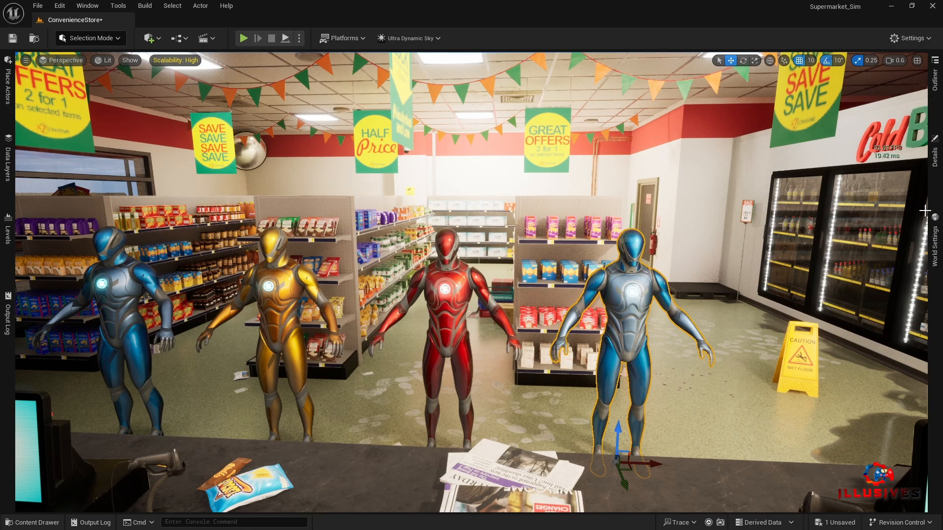
Assign Police_Body to material Element 0 and Police_Body2 to Element 1 of the selected mannequin nearest the fridges.
{"action": "left_click", "coordinate": [935, 156]}
{"action": "left_click", "coordinate": [866, 379]}
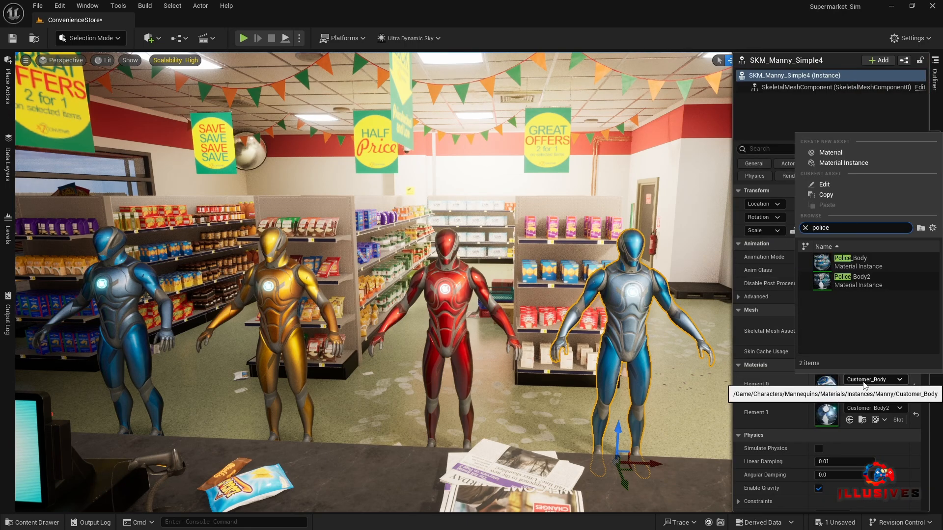
{"action": "left_click", "coordinate": [855, 262]}
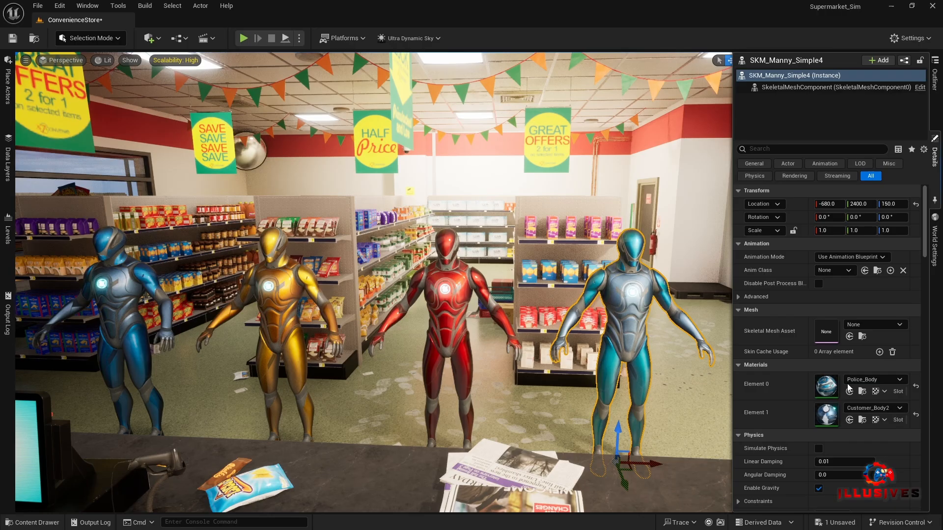
{"action": "left_click", "coordinate": [851, 420]}
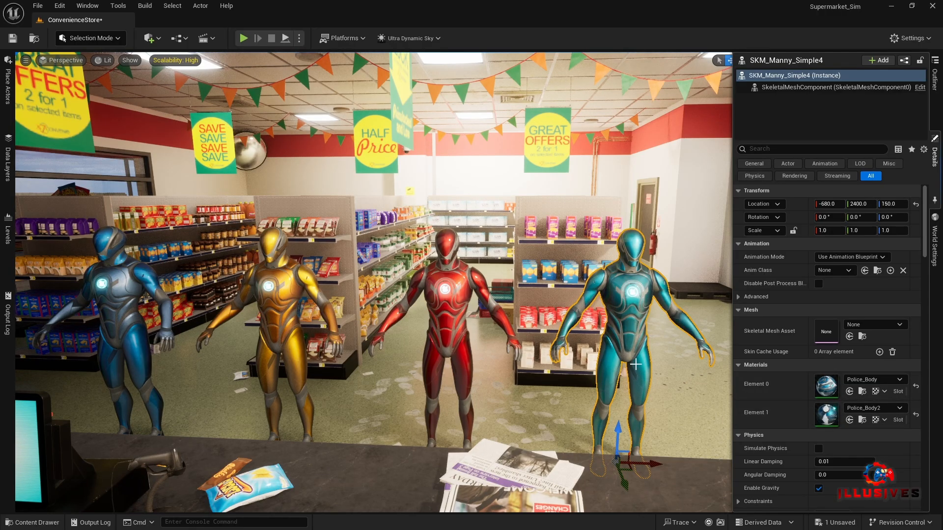
Set the Customer_Body tint to violet with a hue of about 247 and full saturation and value.
{"action": "left_click", "coordinate": [42, 523]}
{"action": "left_click", "coordinate": [114, 417]}
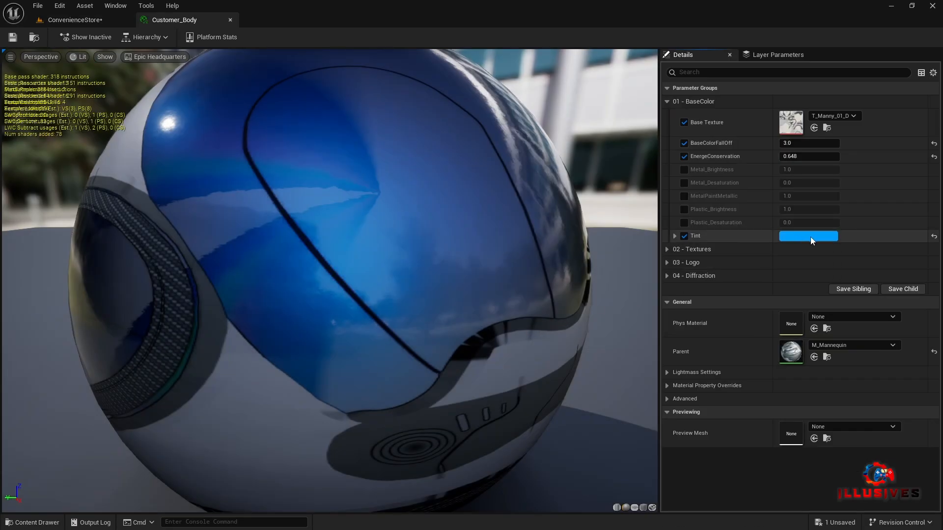
{"action": "left_click", "coordinate": [810, 237]}
{"action": "left_click", "coordinate": [635, 284]}
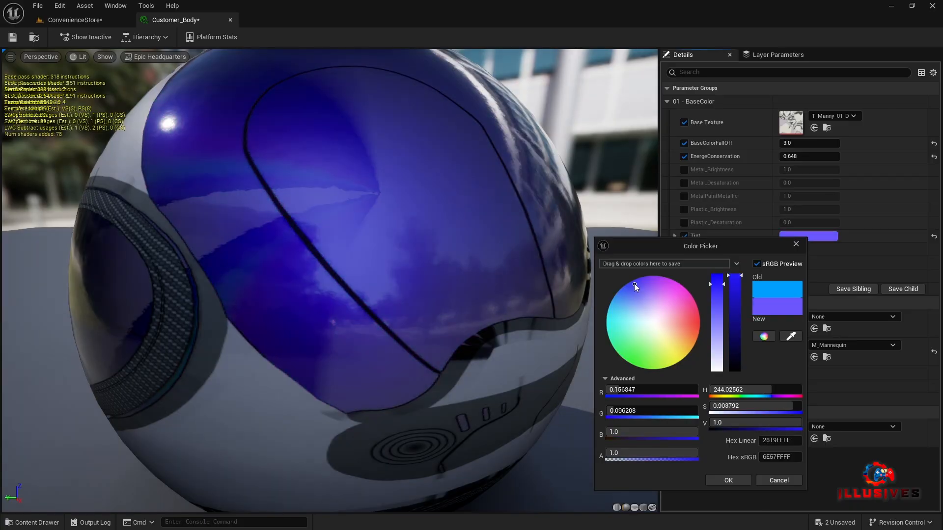
{"action": "mouse_move", "coordinate": [634, 284]}
{"action": "left_mouse_down"}
{"action": "mouse_move", "coordinate": [623, 278]}
{"action": "mouse_move", "coordinate": [634, 277]}
{"action": "left_mouse_up"}
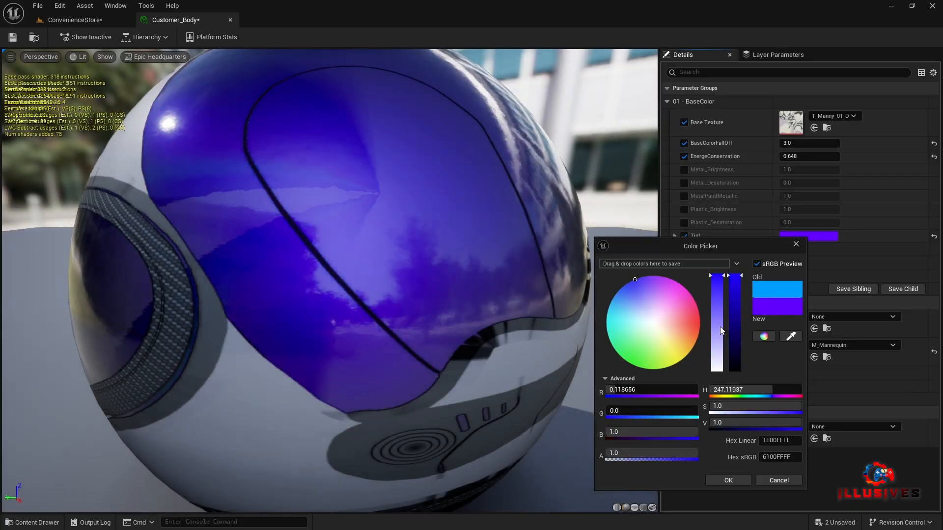
{"action": "left_click", "coordinate": [729, 480]}
Copy the Hex Linear value of the Customer_Body tint, save the material instance, and close its editor.
{"action": "left_click", "coordinate": [825, 236]}
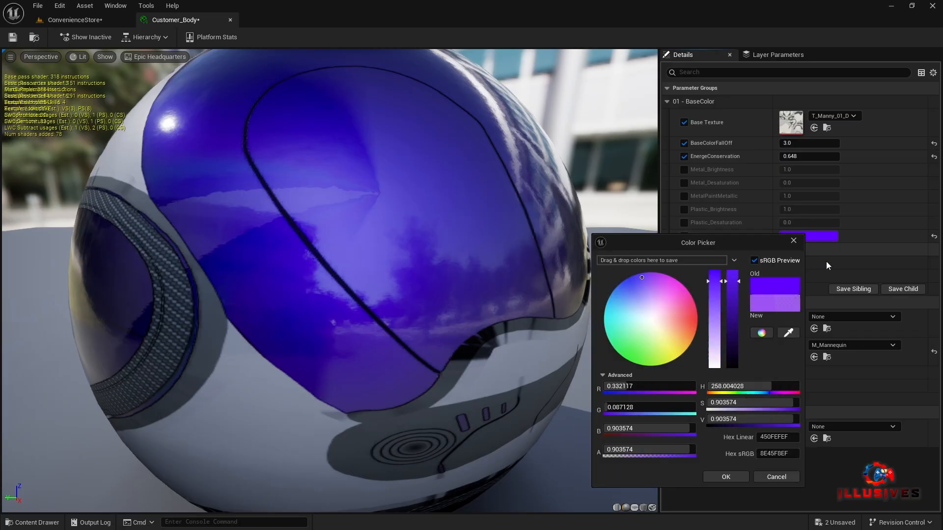
{"action": "left_click", "coordinate": [790, 437]}
{"action": "left_click", "coordinate": [726, 476]}
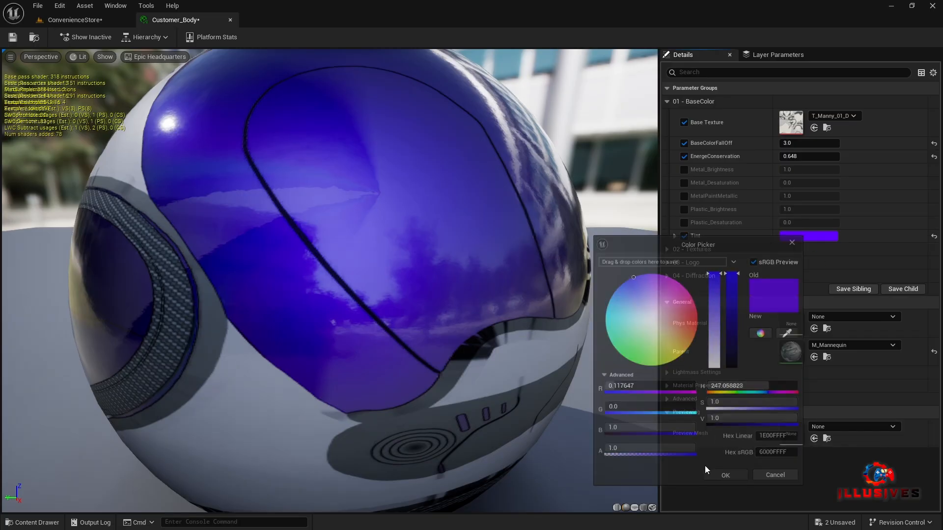
{"action": "left_click", "coordinate": [13, 37]}
{"action": "left_click", "coordinate": [230, 20]}
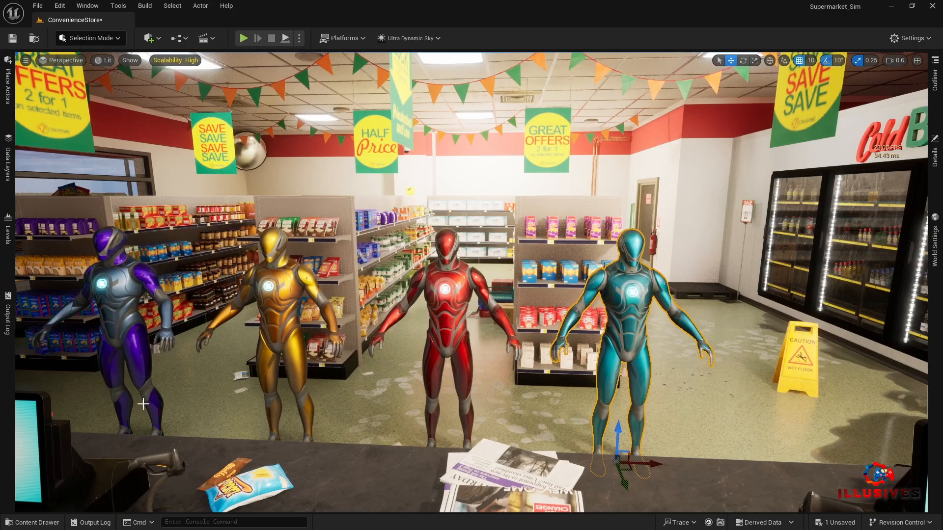
Set the Customer_Body2 tint to Hex Linear 1E00FFFF, reduce its saturation to a pale violet, and save the material instance.
{"action": "left_click", "coordinate": [40, 523]}
{"action": "left_click", "coordinate": [189, 408]}
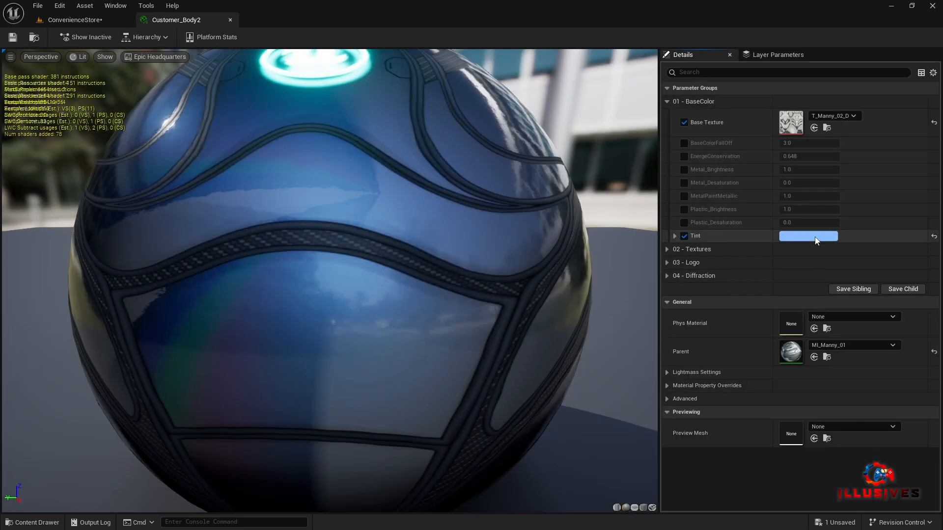
{"action": "left_click", "coordinate": [808, 237]}
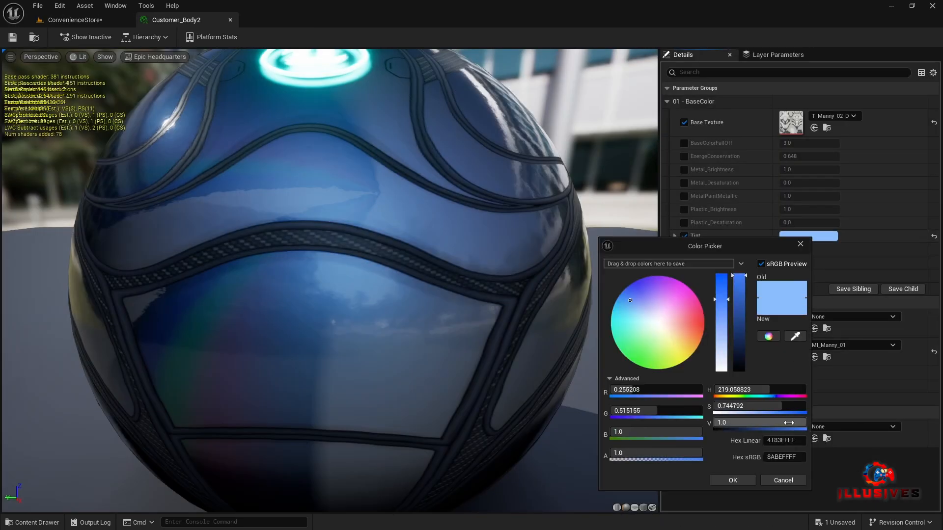
{"action": "key", "text": "Return"}
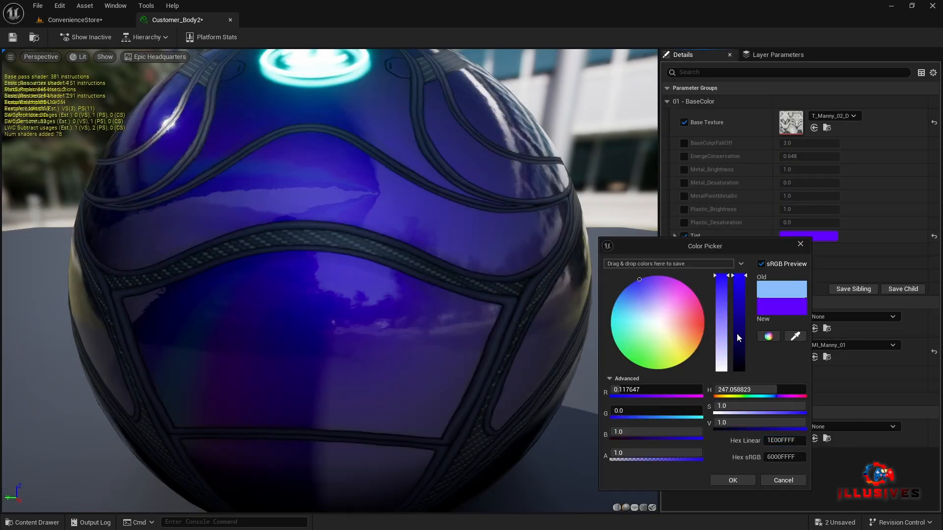
{"action": "left_click", "coordinate": [726, 312]}
{"action": "left_click_drag", "start_coordinate": [726, 312], "coordinate": [727, 308]}
{"action": "left_click", "coordinate": [734, 480]}
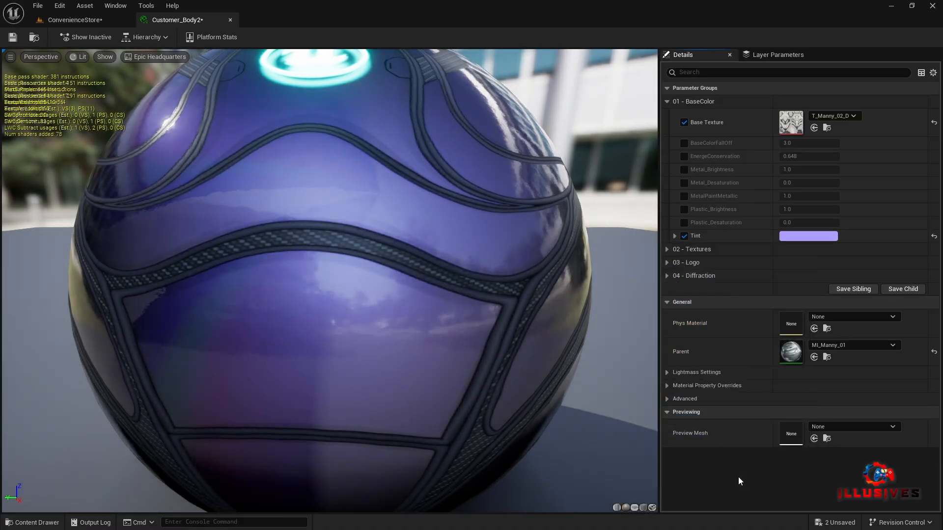
{"action": "left_click", "coordinate": [19, 41]}
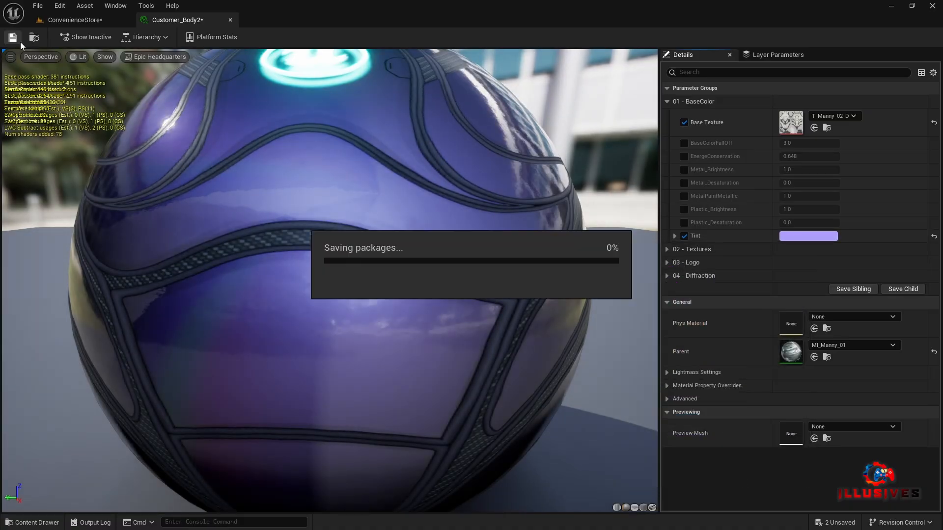
Set the Police_Body tint to deep blue with a hue of about 239 and full saturation, save the material instance, and close its editor.
{"action": "left_click", "coordinate": [231, 20]}
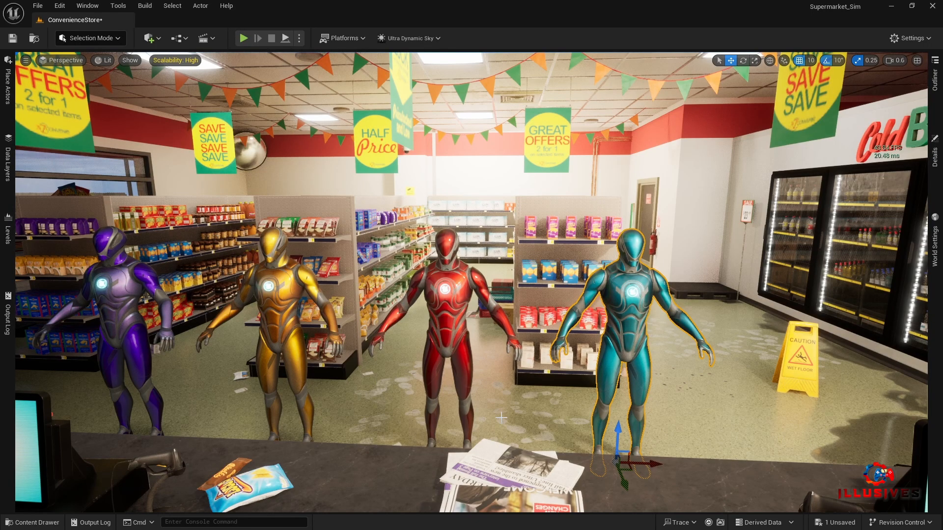
{"action": "left_click", "coordinate": [35, 524]}
{"action": "left_click", "coordinate": [516, 408]}
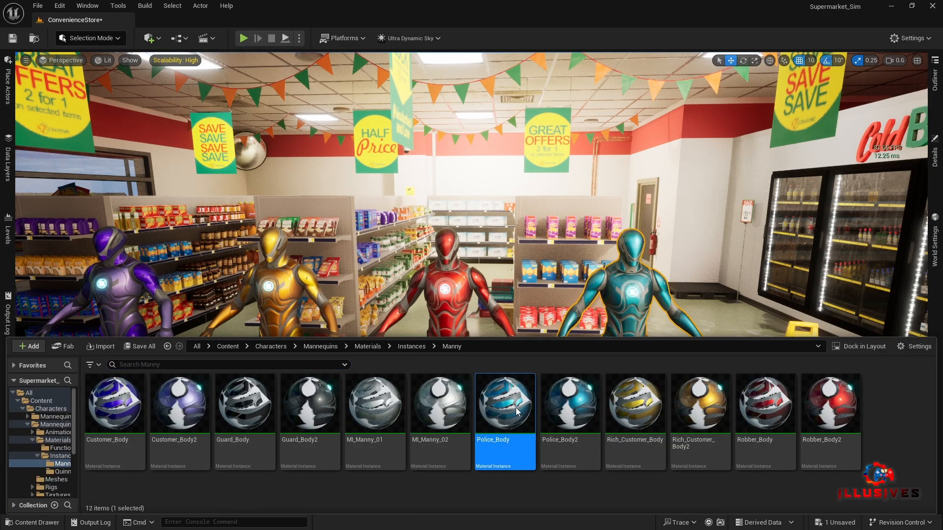
{"action": "double_click", "coordinate": [516, 411]}
{"action": "left_click", "coordinate": [695, 330]}
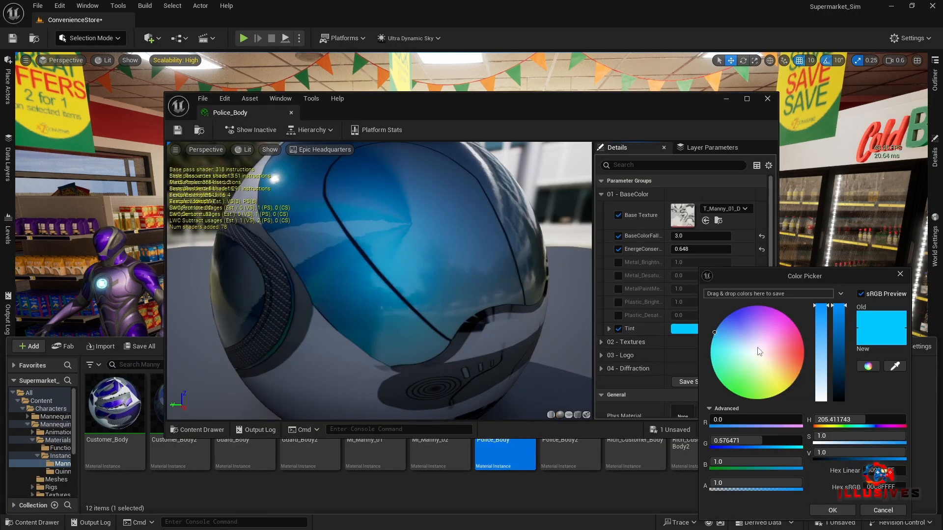
{"action": "left_click_drag", "start_coordinate": [721, 329], "coordinate": [724, 296]}
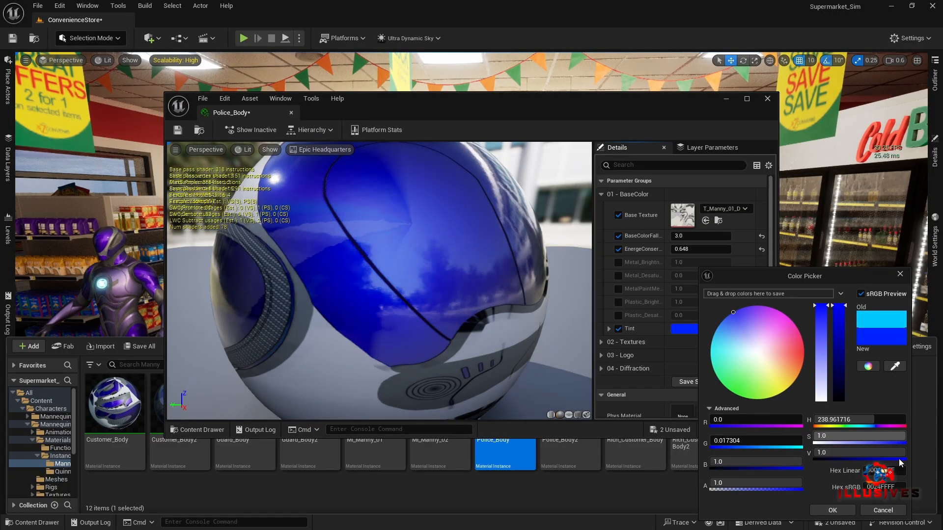
{"action": "left_click", "coordinate": [833, 510]}
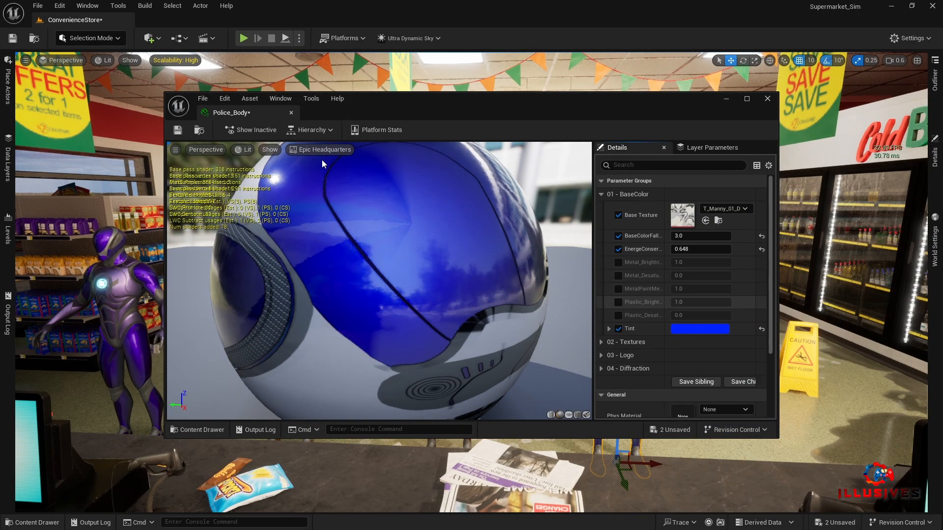
{"action": "left_click", "coordinate": [177, 130]}
{"action": "left_click", "coordinate": [292, 113]}
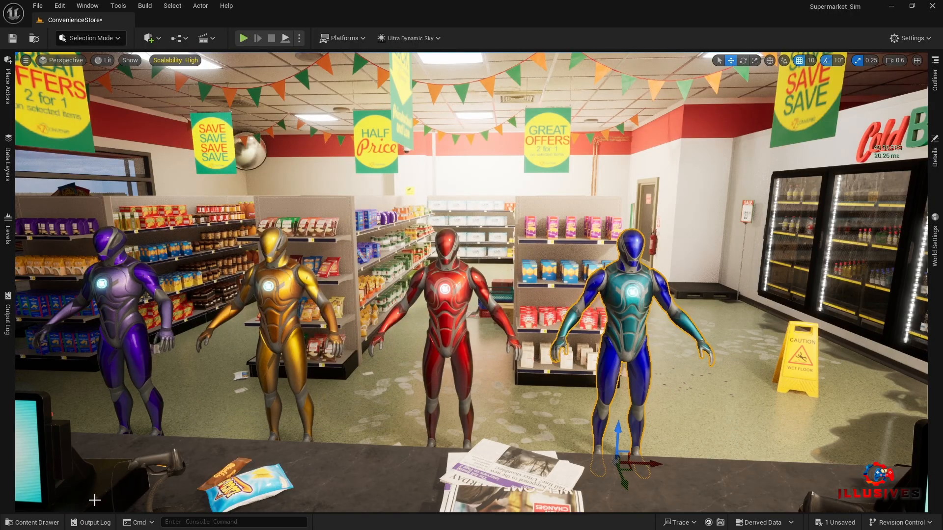
Set the Police_Body2 tint to the Police_Body blue with saturation reduced to 0.75, save the material instance, and close its editor.
{"action": "left_click", "coordinate": [53, 526]}
{"action": "double_click", "coordinate": [577, 412]}
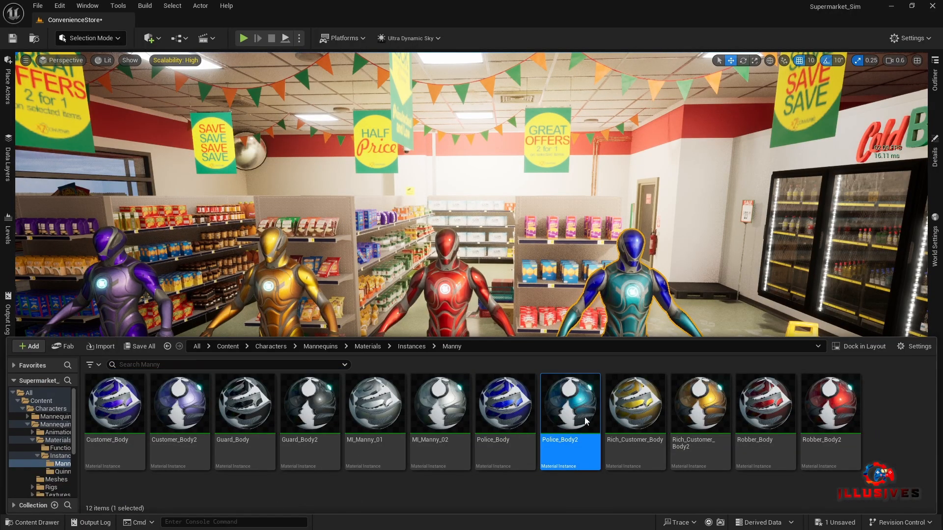
{"action": "left_click", "coordinate": [693, 329]}
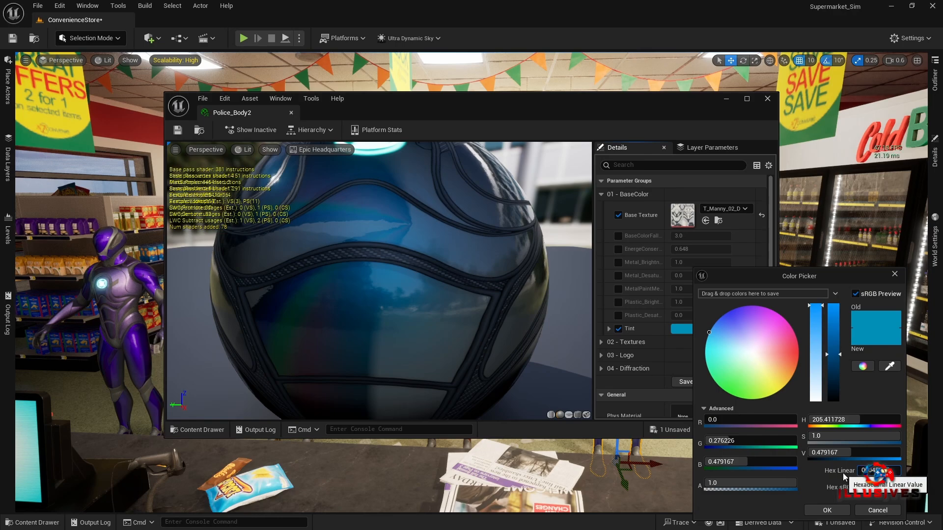
{"action": "key", "text": "Return"}
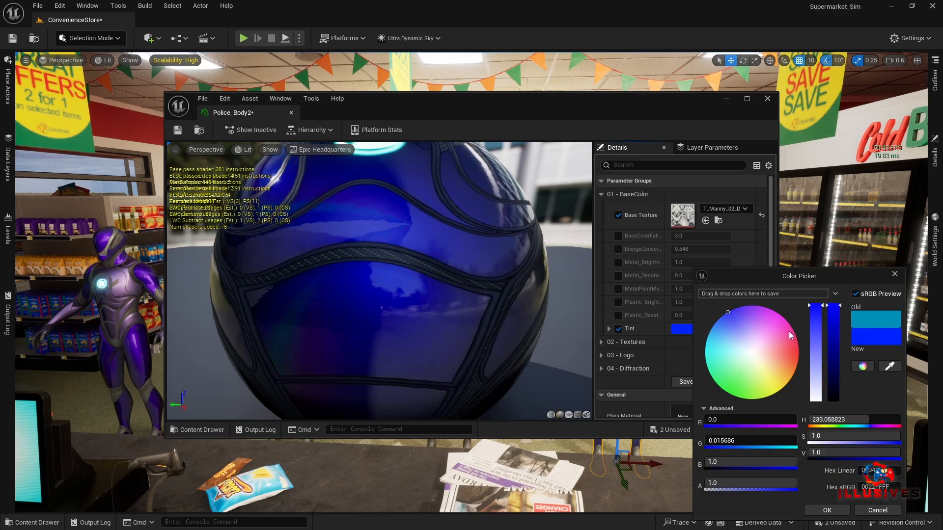
{"action": "left_click", "coordinate": [813, 328]}
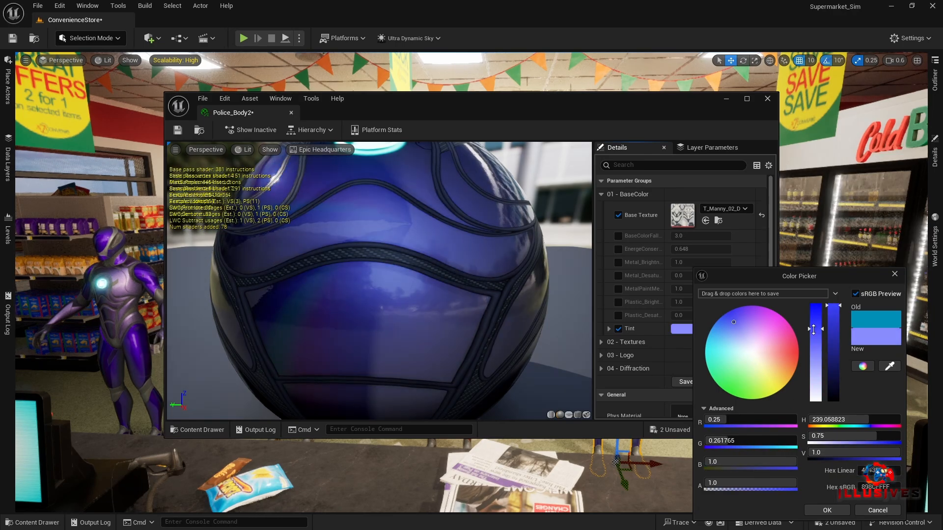
{"action": "left_click", "coordinate": [827, 510]}
{"action": "left_click", "coordinate": [184, 133]}
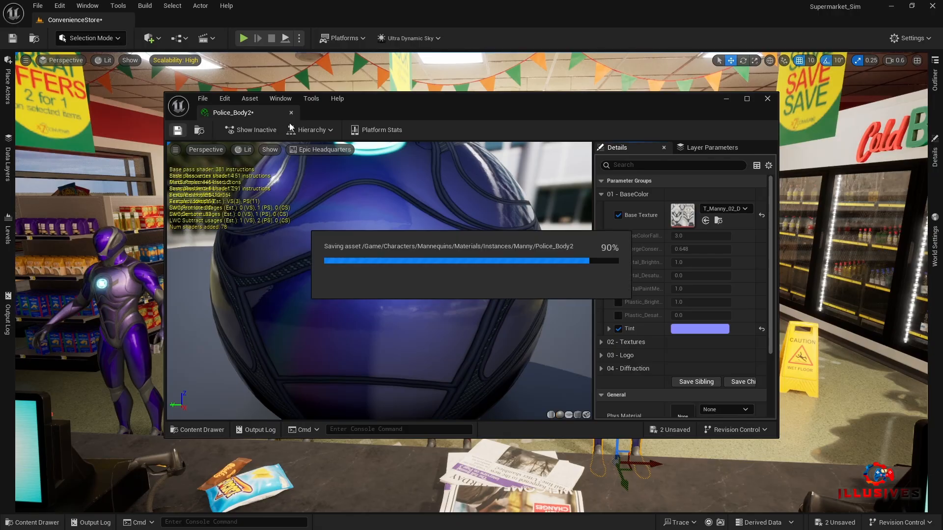
{"action": "left_click", "coordinate": [291, 112]}
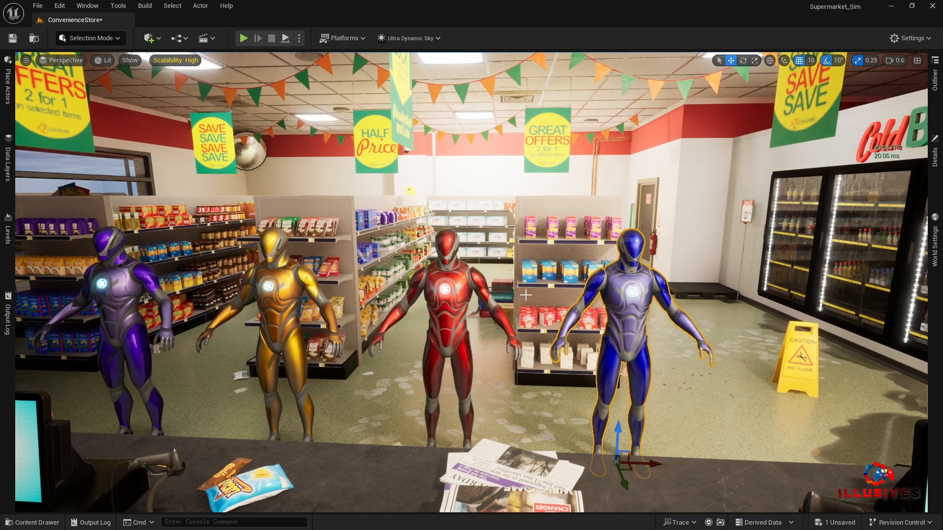
Set the Police_Body2 tint to azure blue with a hue of about 217 and full saturation, save the material instance, and close its editor.
{"action": "right_click_drag", "start_coordinate": [698, 306], "coordinate": [663, 307]}
{"action": "left_click", "coordinate": [33, 523]}
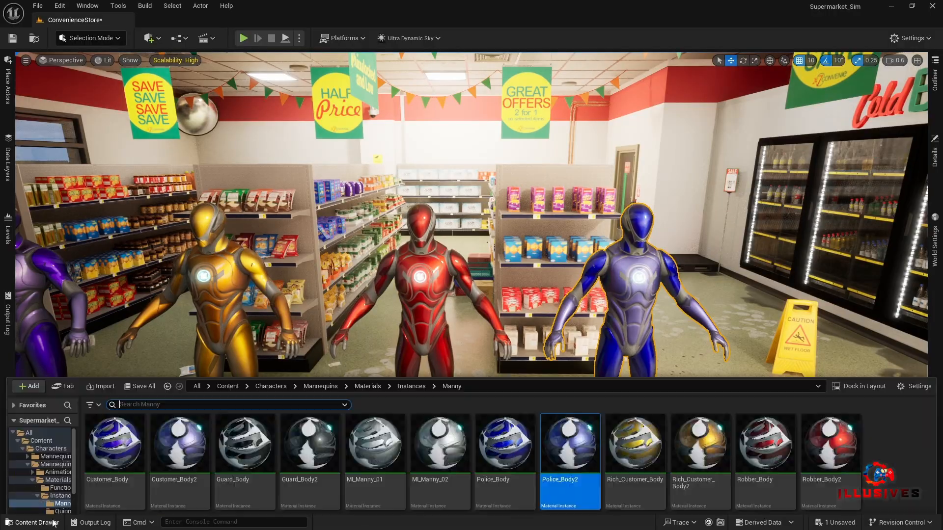
{"action": "double_click", "coordinate": [560, 420]}
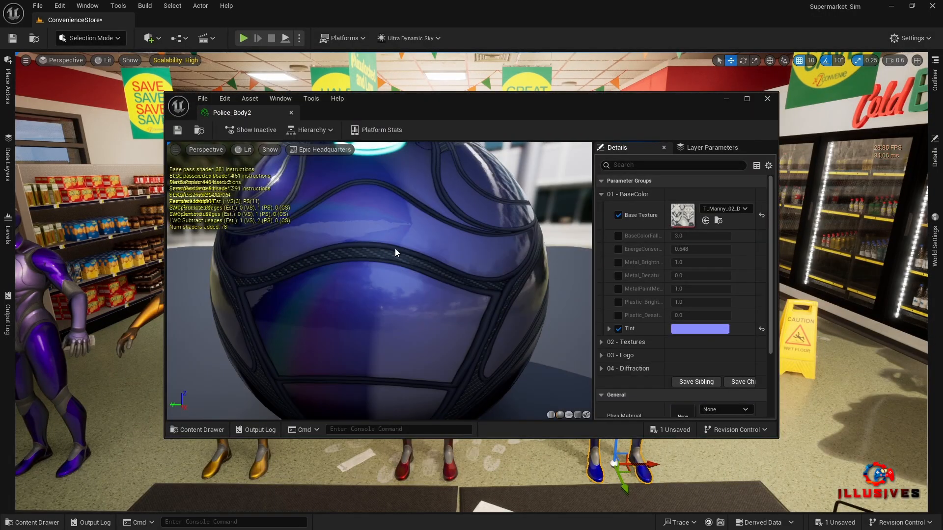
{"action": "left_click", "coordinate": [699, 329]}
{"action": "left_click_drag", "start_coordinate": [773, 333], "coordinate": [730, 322]}
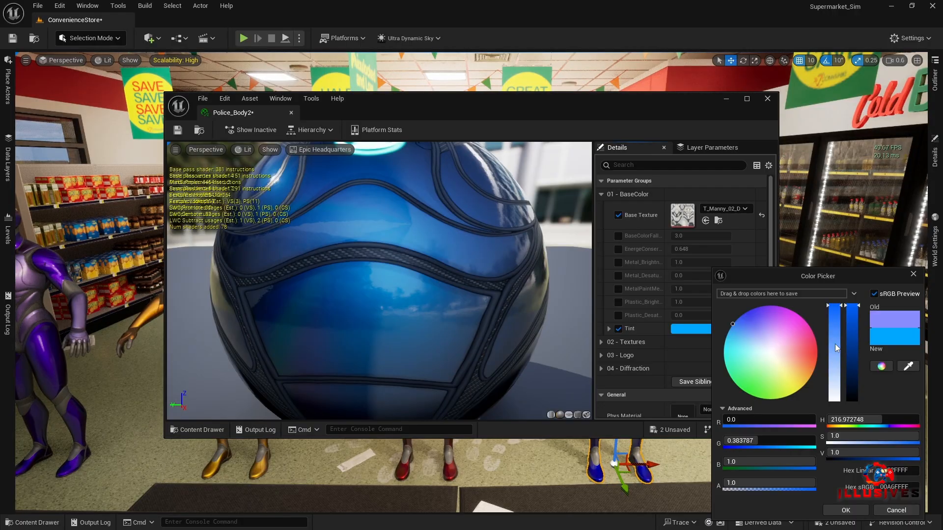
{"action": "left_click", "coordinate": [846, 511]}
{"action": "left_click", "coordinate": [177, 130]}
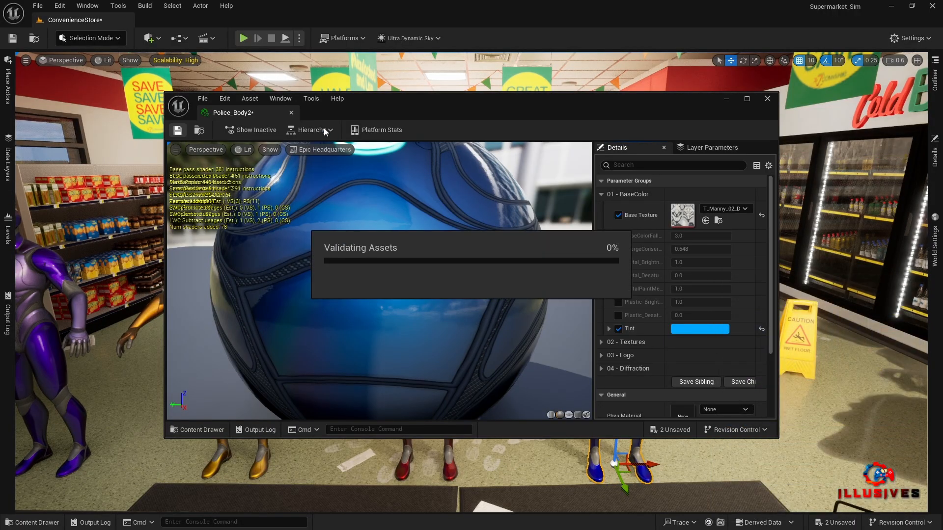
{"action": "left_click", "coordinate": [292, 113]}
Select the mannequin behind the counter nearest the box shelves, and duplicate the Police_Body and Police_Body2 material instances.
{"action": "right_click_drag", "start_coordinate": [471, 282], "coordinate": [363, 304]}
{"action": "mouse_move", "coordinate": [599, 353]}
{"action": "right_mouse_down"}
{"action": "mouse_move", "coordinate": [442, 344]}
{"action": "mouse_move", "coordinate": [540, 363]}
{"action": "mouse_move", "coordinate": [580, 343]}
{"action": "mouse_move", "coordinate": [599, 354]}
{"action": "right_mouse_up"}
{"action": "left_click", "coordinate": [584, 352]}
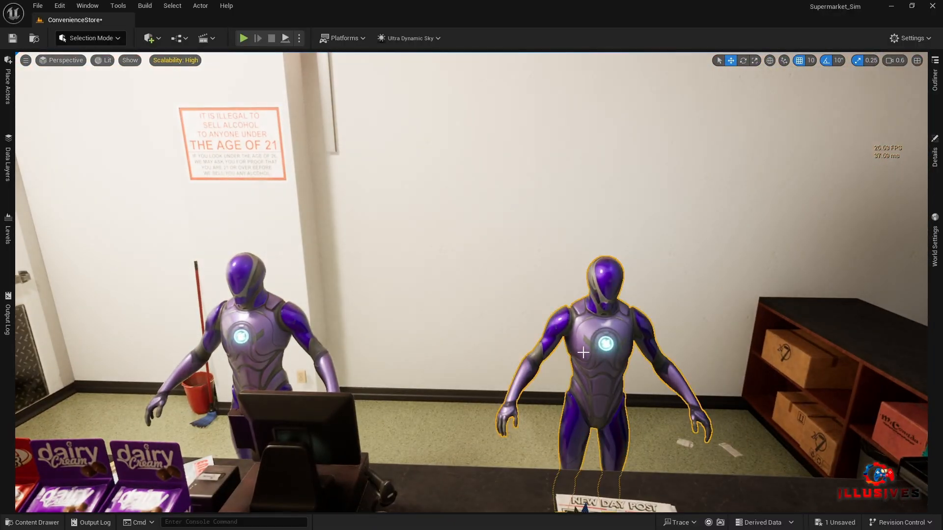
{"action": "left_click", "coordinate": [32, 523]}
{"action": "left_click", "coordinate": [520, 494]}
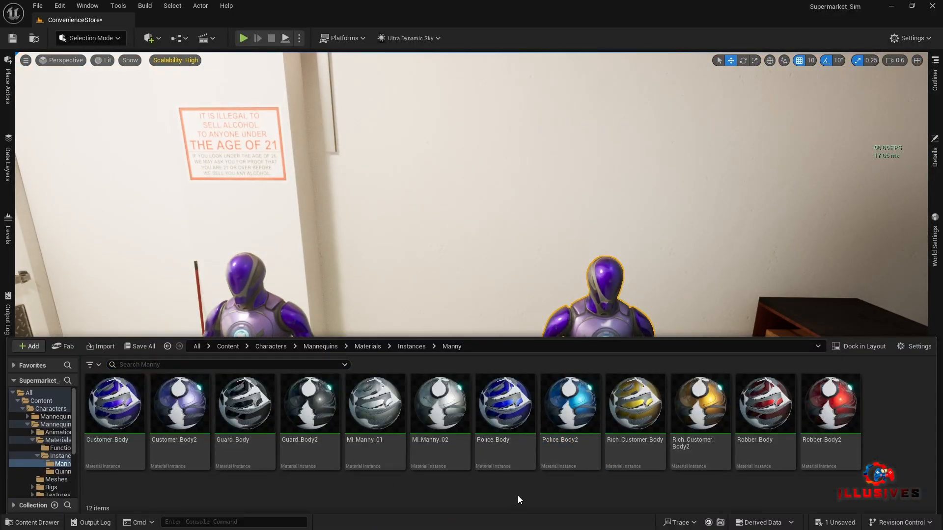
{"action": "right_click", "coordinate": [574, 404]}
{"action": "left_click", "coordinate": [523, 466]}
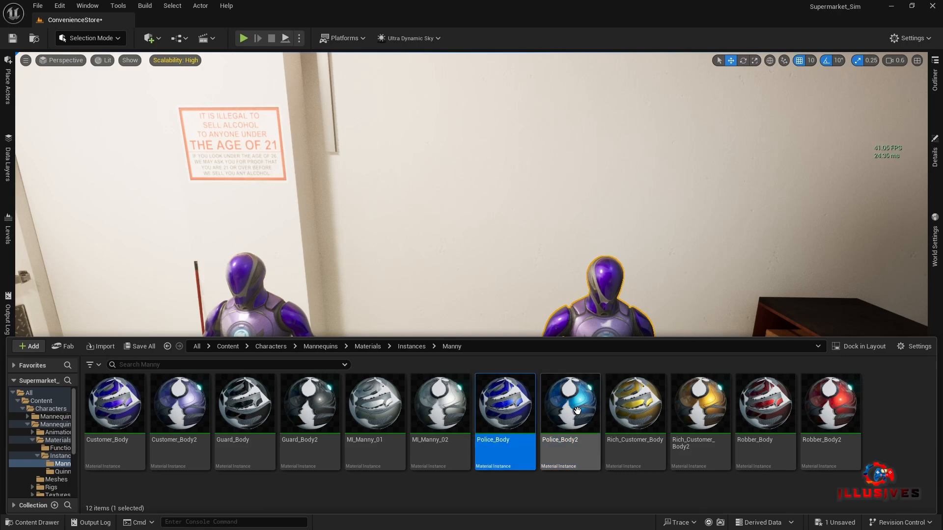
{"action": "left_click", "coordinate": [560, 422], "text": "ctrl"}
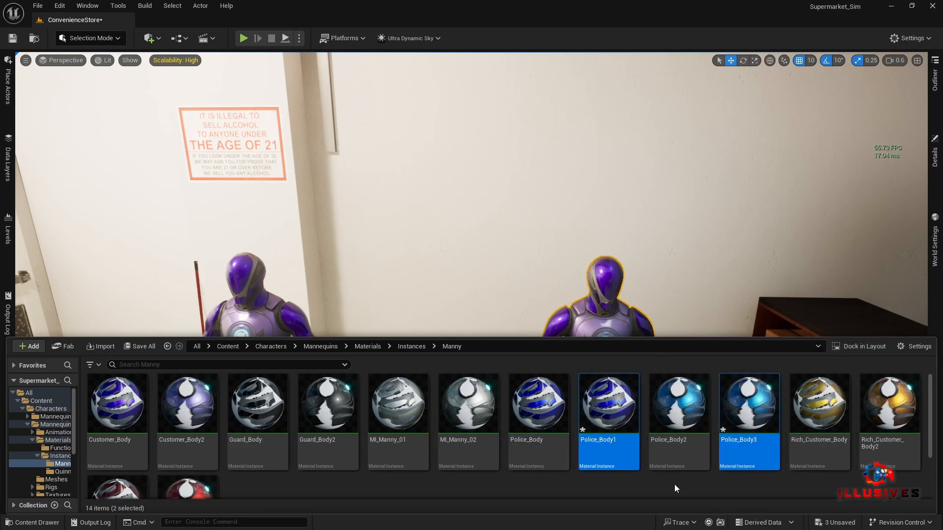
Rename the duplicated Police_Body instance as Shopkeeper_Body and the duplicated Police_Body2 instance as Shopkeeper_Body2.
{"action": "left_click", "coordinate": [608, 410]}
{"action": "key", "text": "F2"}
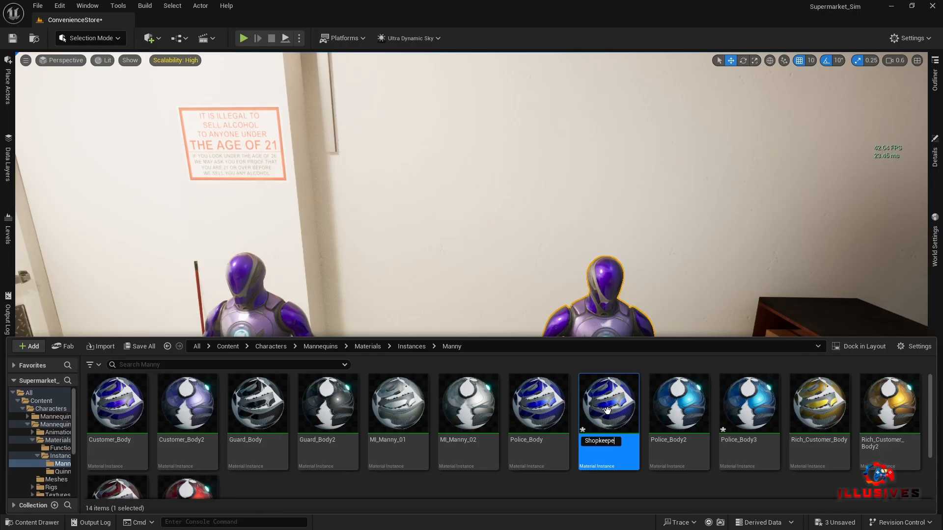
{"action": "type", "text": "Shopkeeper_Body"}
{"action": "key", "text": "Return"}
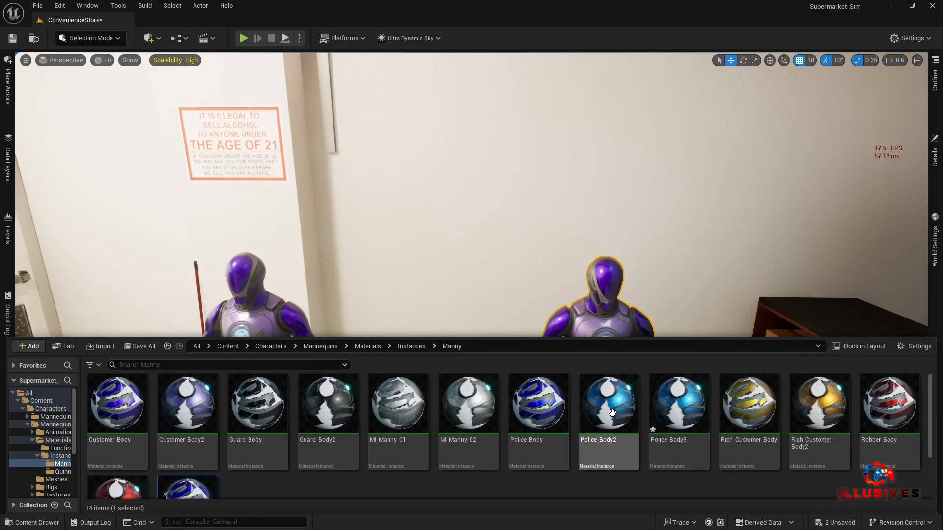
{"action": "left_click", "coordinate": [679, 428]}
{"action": "key", "text": "F2"}
{"action": "type", "text": "Shopkee"}
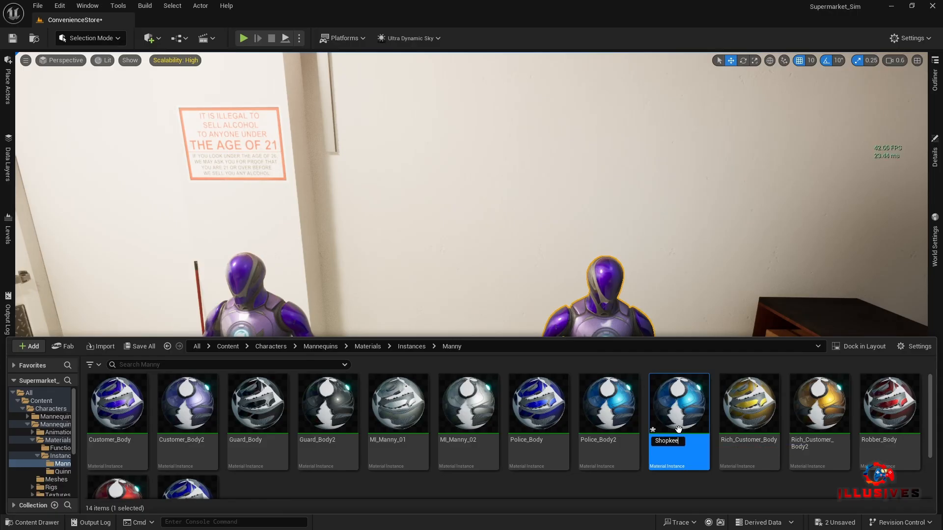
{"action": "type", "text": "per_Body2"}
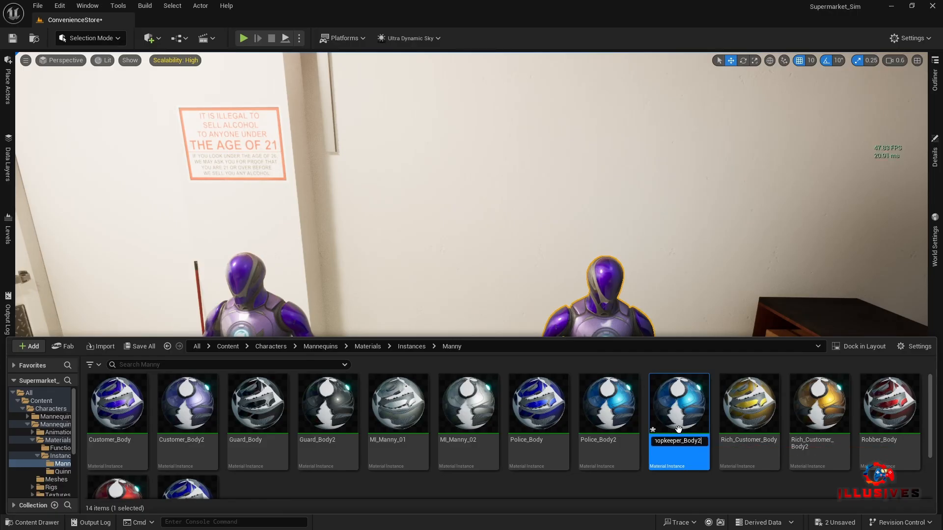
{"action": "key", "text": "Return"}
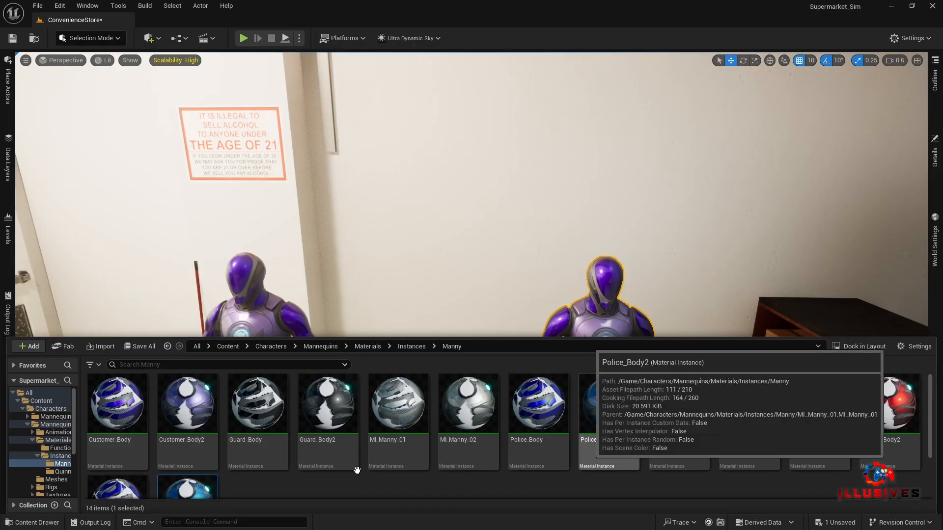
Set the Shopkeeper_Body tint to green with a hue of about 153 and full saturation, save the material instance, and close its editor.
{"action": "left_click", "coordinate": [268, 465]}
{"action": "scroll", "coordinate": [268, 465], "scroll_direction": "down", "scroll_amount": 3}
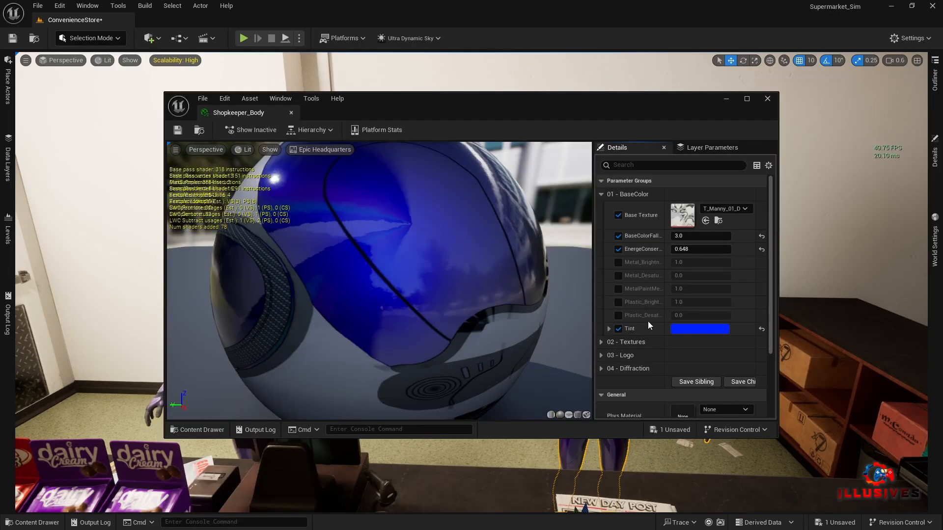
{"action": "left_click", "coordinate": [694, 329]}
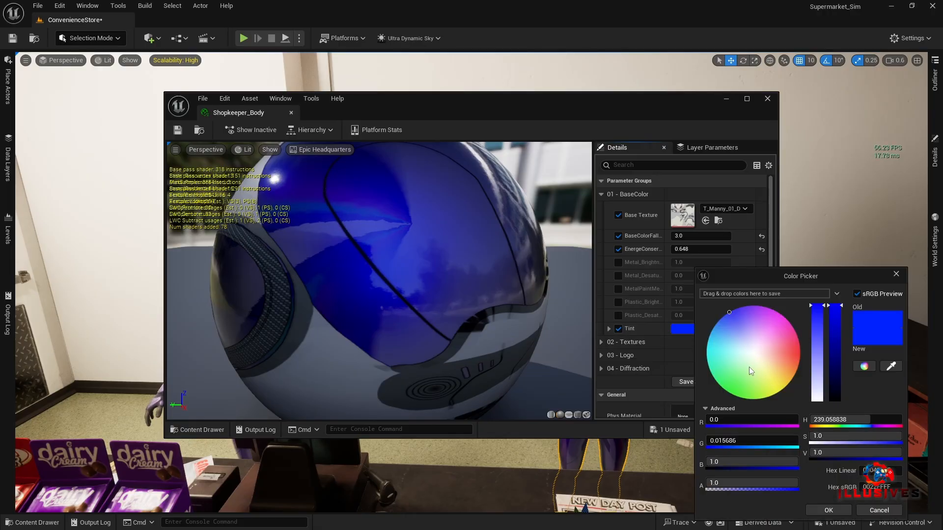
{"action": "left_click_drag", "start_coordinate": [750, 367], "coordinate": [723, 367]}
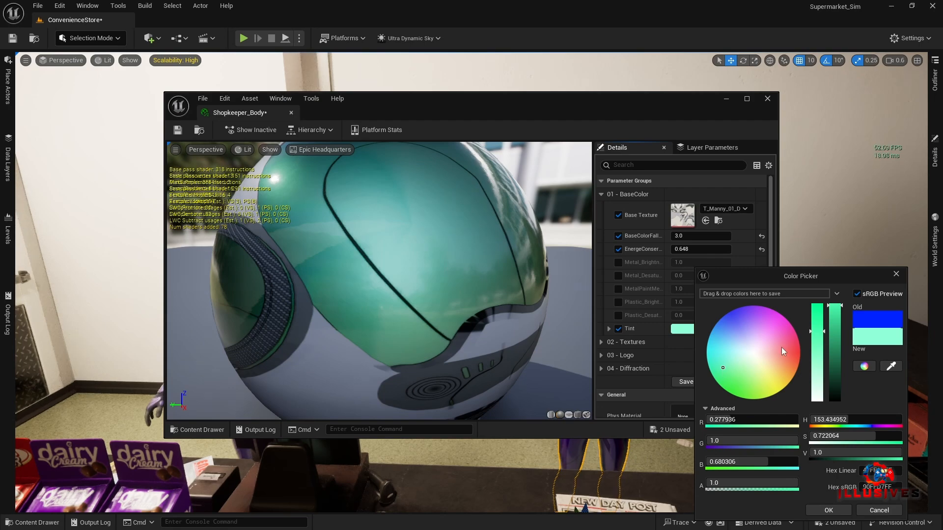
{"action": "left_click_drag", "start_coordinate": [819, 337], "coordinate": [820, 305]}
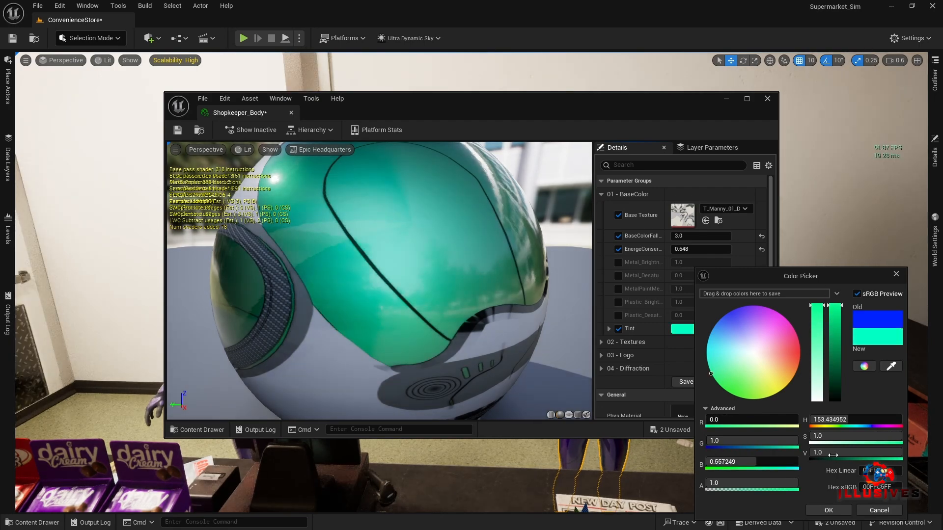
{"action": "left_click", "coordinate": [829, 511]}
{"action": "left_click", "coordinate": [178, 131]}
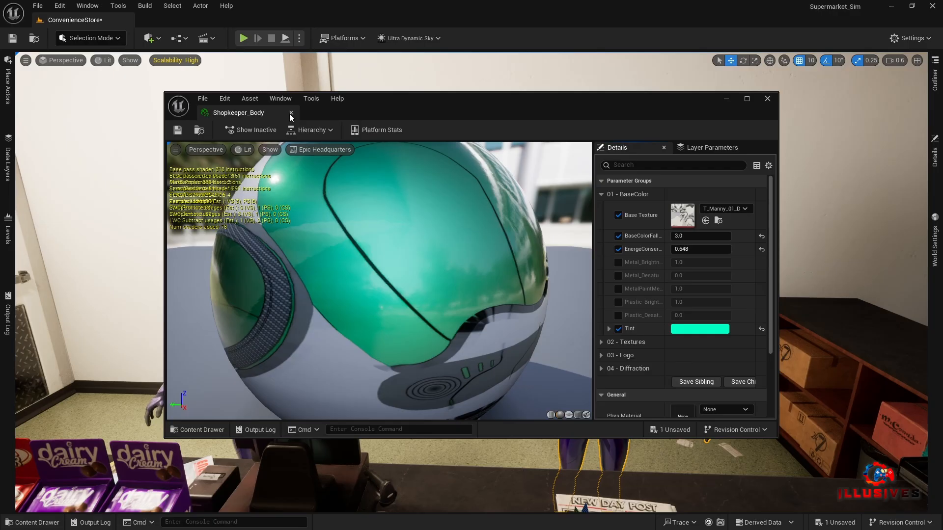
{"action": "left_click", "coordinate": [291, 112]}
Set the Shopkeeper_Body2 tint to Hex Linear 00FF8EFF, shift its hue to about 165, and save the material instance.
{"action": "left_click", "coordinate": [33, 522]}
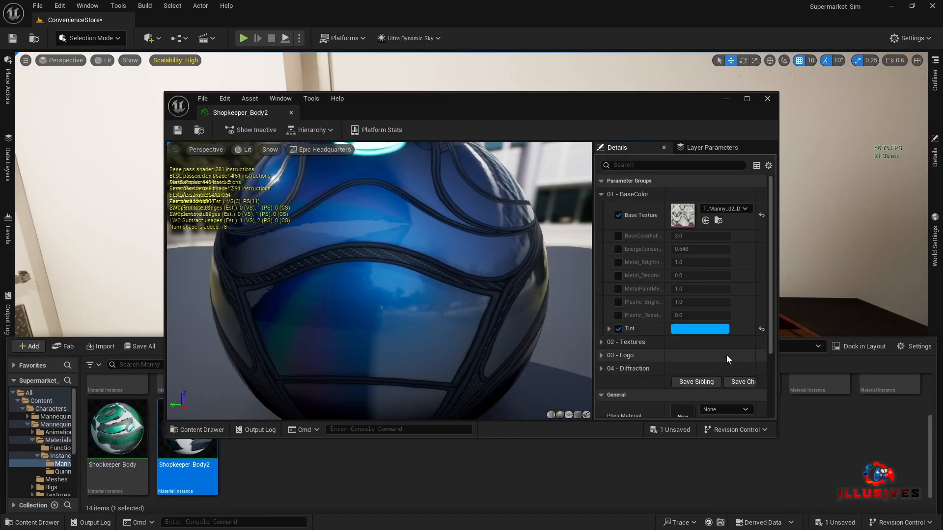
{"action": "left_click", "coordinate": [718, 329]}
{"action": "left_click_drag", "start_coordinate": [918, 471], "coordinate": [855, 476]}
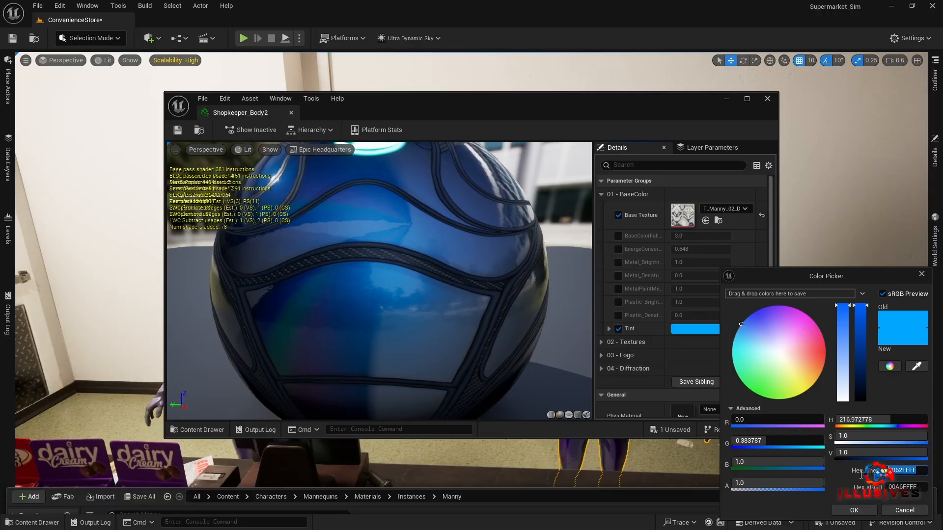
{"action": "type", "text": "00FF8EFF"}
{"action": "key", "text": "Return"}
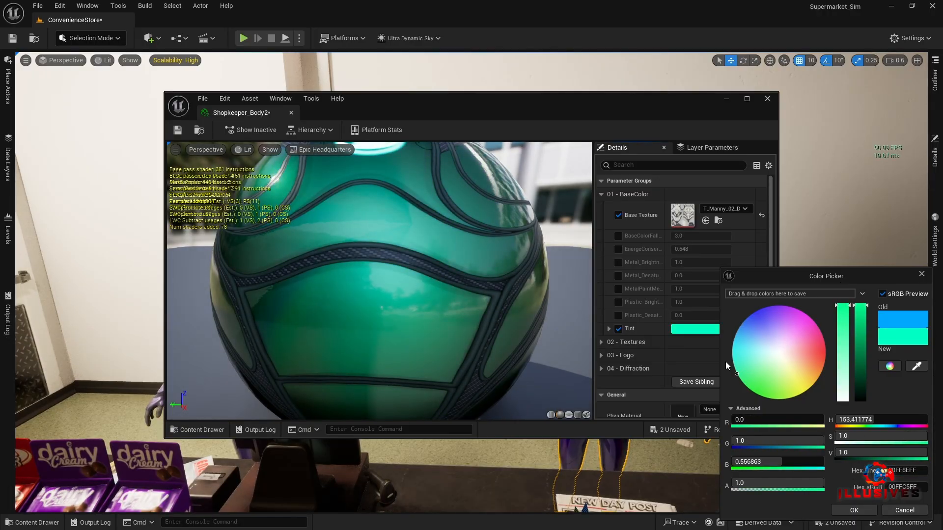
{"action": "left_click_drag", "start_coordinate": [742, 368], "coordinate": [732, 365]}
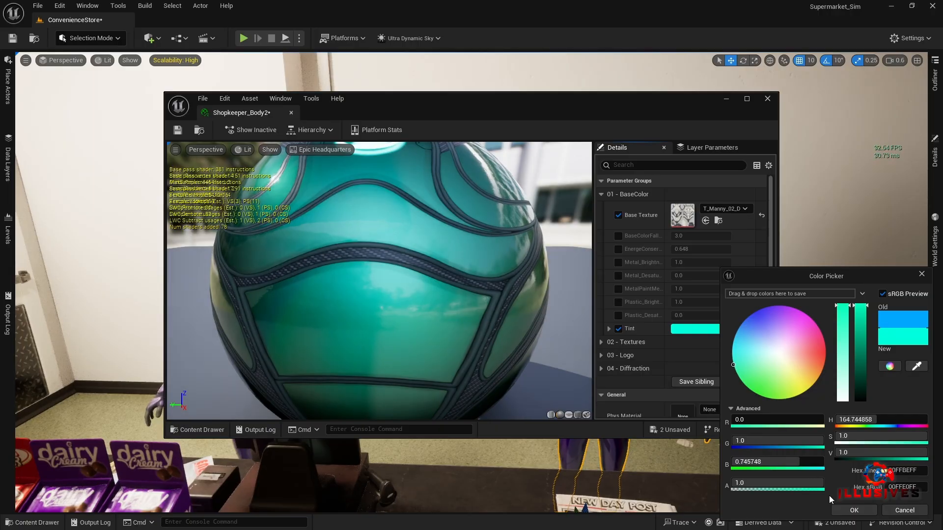
{"action": "left_click", "coordinate": [854, 510]}
{"action": "key", "text": "ctrl+s"}
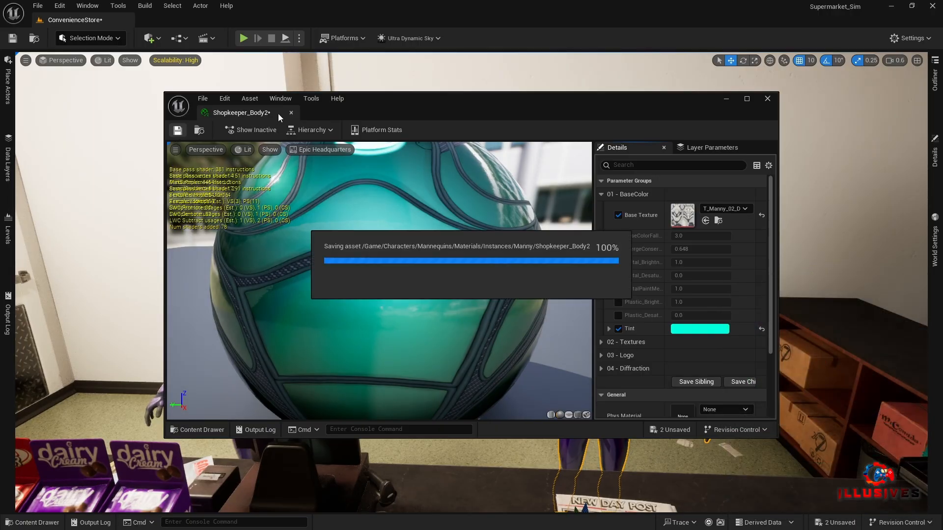
Assign Shopkeeper_Body to Element 0 and Shopkeeper_Body2 to Element 1 of the selected mannequin behind the counter.
{"action": "left_click", "coordinate": [292, 113]}
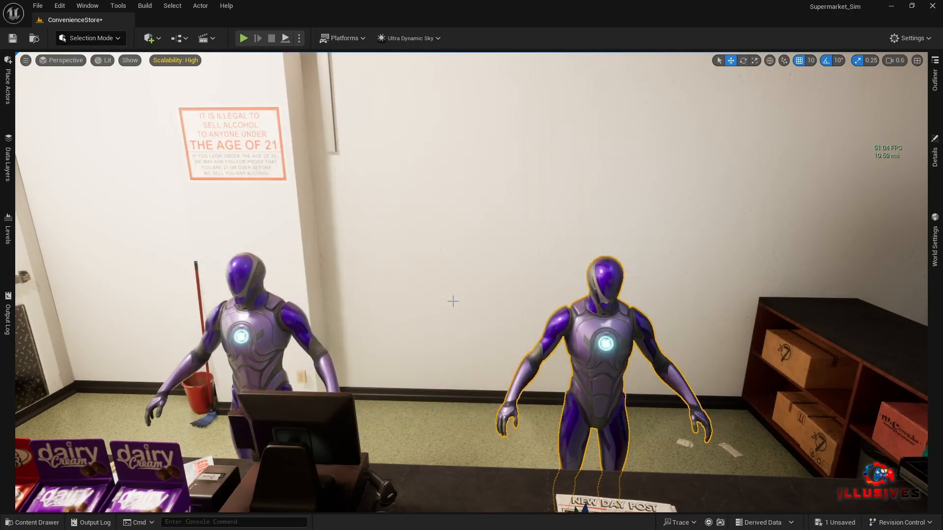
{"action": "left_click", "coordinate": [49, 523]}
{"action": "left_click", "coordinate": [190, 431]}
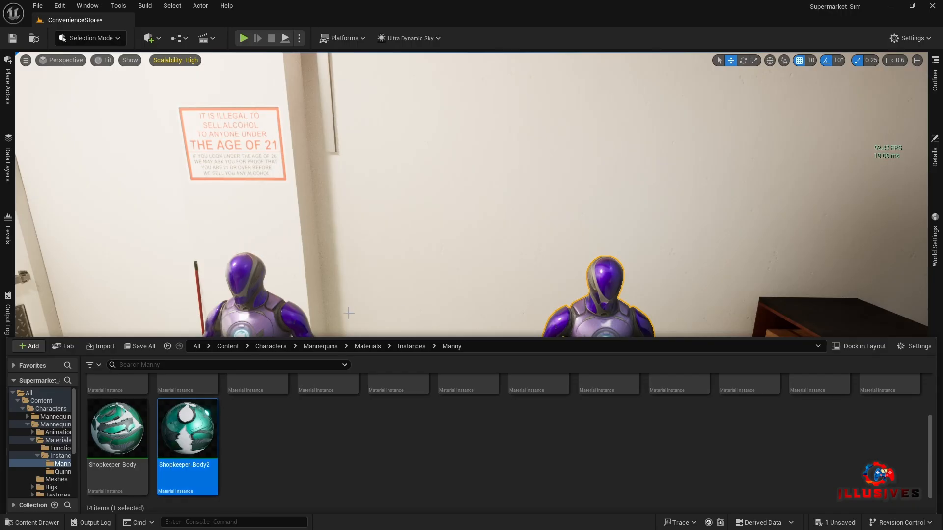
{"action": "left_click", "coordinate": [581, 318]}
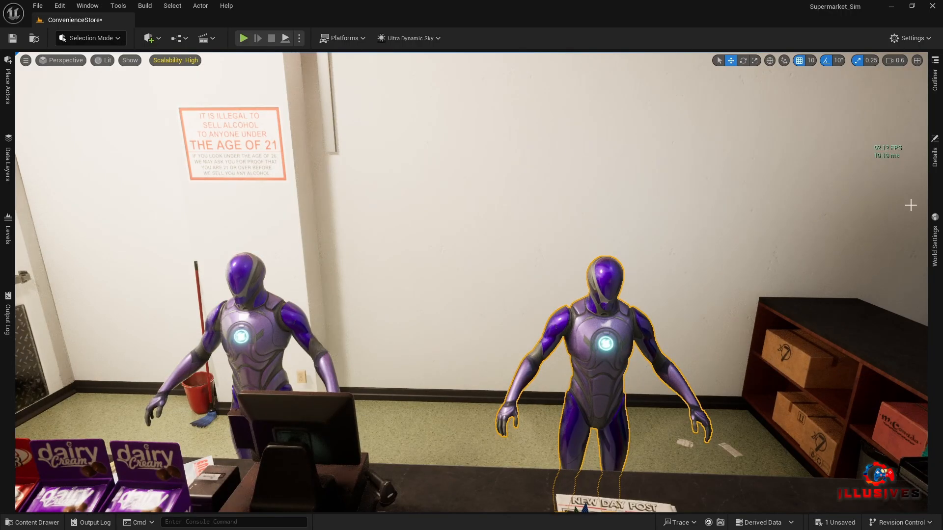
{"action": "left_click", "coordinate": [932, 185]}
{"action": "left_click", "coordinate": [849, 391]}
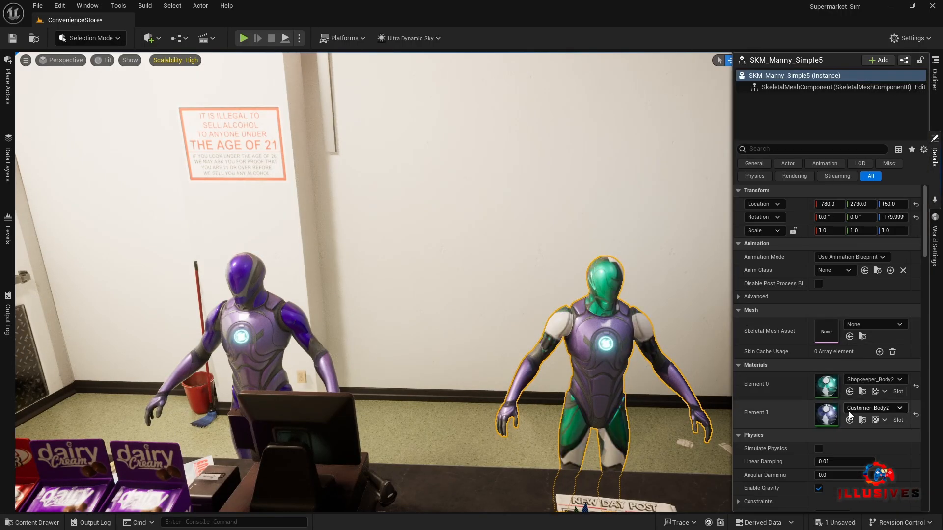
{"action": "left_click", "coordinate": [849, 420]}
{"action": "left_click", "coordinate": [876, 380]}
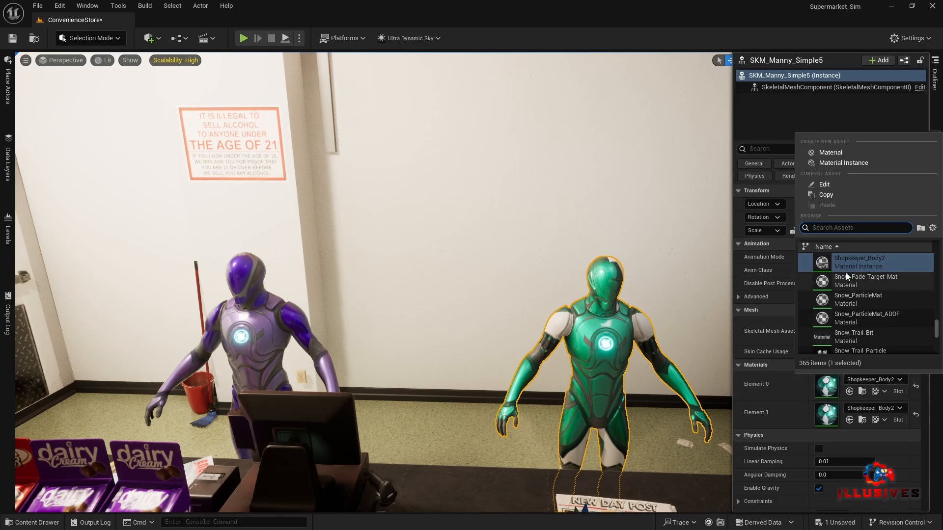
{"action": "left_click", "coordinate": [861, 262]}
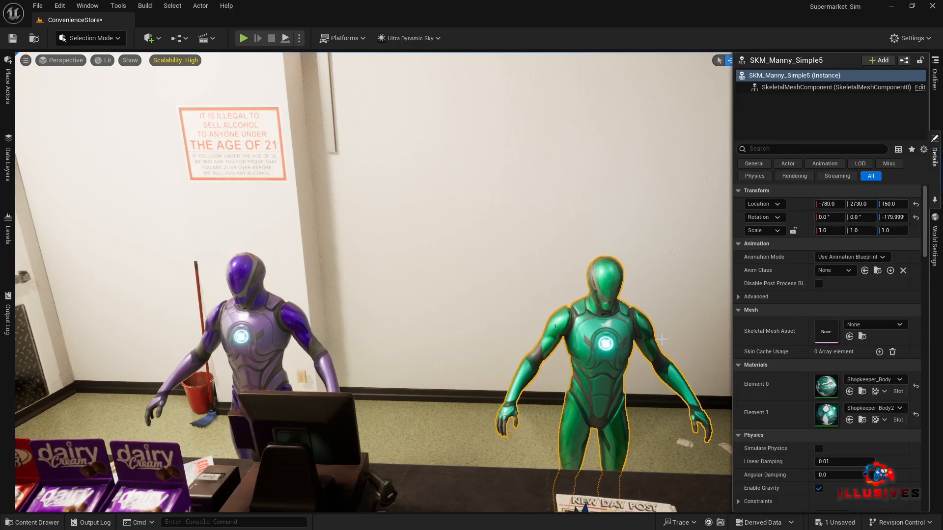
Delete the purple mannequin behind the counter beside the Dairy Cream and Click Wafer displays, and save the ConvenienceStore level.
{"action": "right_click_drag", "start_coordinate": [661, 339], "coordinate": [354, 339]}
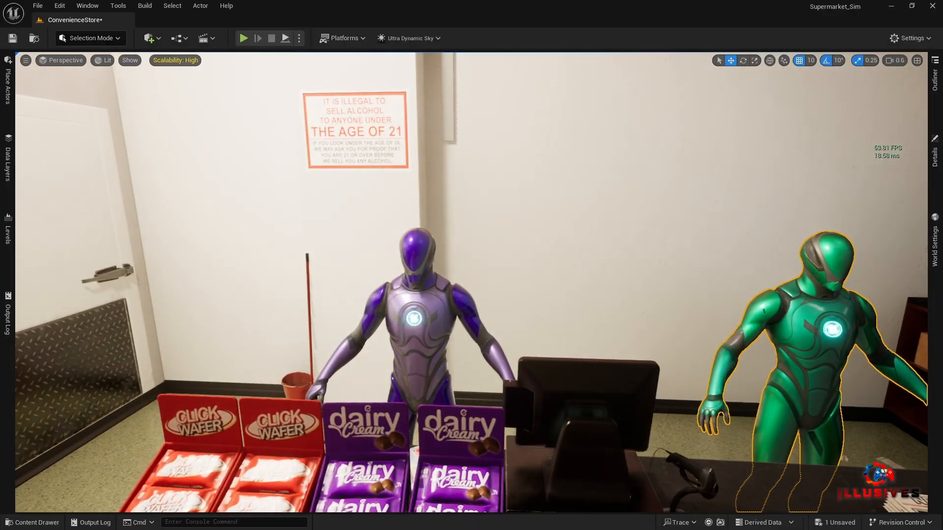
{"action": "left_click", "coordinate": [421, 319]}
{"action": "right_click_drag", "start_coordinate": [503, 320], "coordinate": [565, 324]}
{"action": "key", "text": "w"}
{"action": "key", "text": "w"}
{"action": "key", "text": "w"}
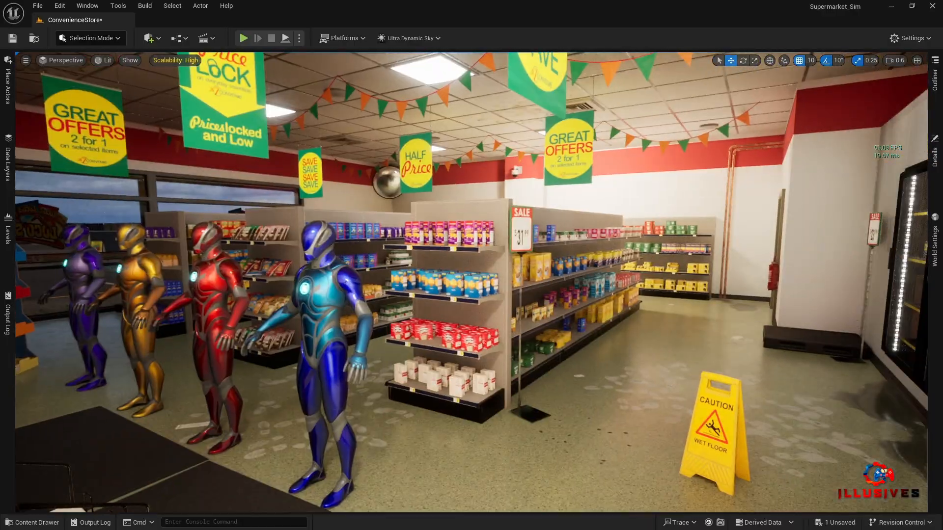
{"action": "key", "text": "s"}
{"action": "right_click_drag", "start_coordinate": [564, 325], "coordinate": [99, 349]}
{"action": "key", "text": "w"}
{"action": "key", "text": "d"}
{"action": "key", "text": "s"}
{"action": "key", "text": "e"}
{"action": "key", "text": "d"}
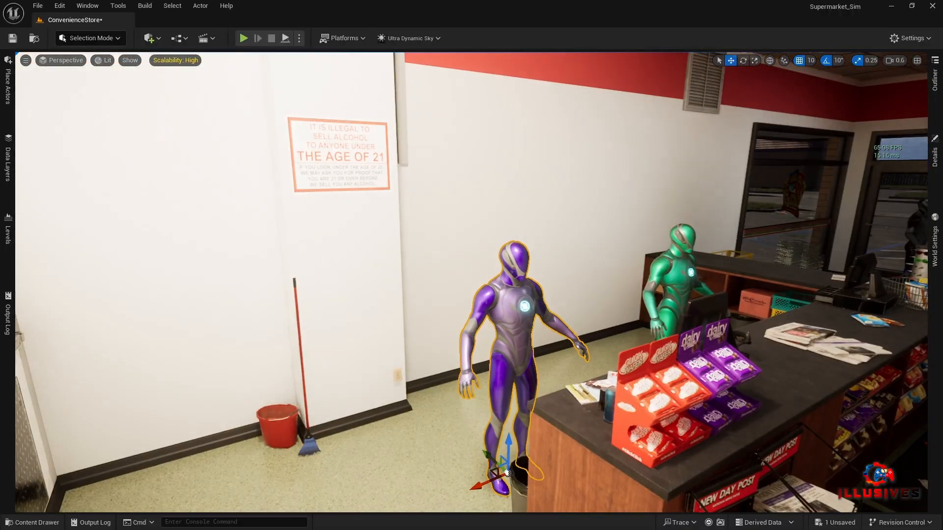
{"action": "right_click_drag", "start_coordinate": [605, 309], "coordinate": [580, 311]}
{"action": "key", "text": "ctrl+s"}
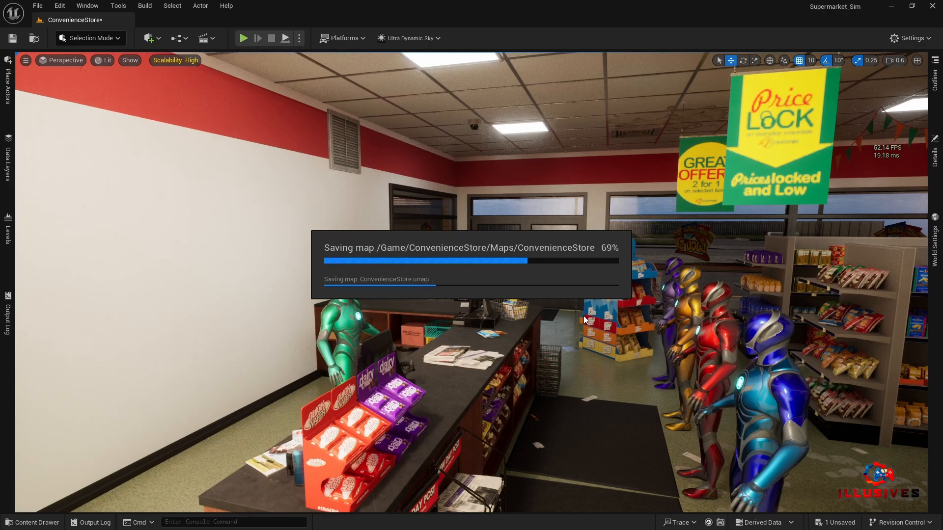
{"action": "right_click_drag", "start_coordinate": [585, 320], "coordinate": [592, 327]}
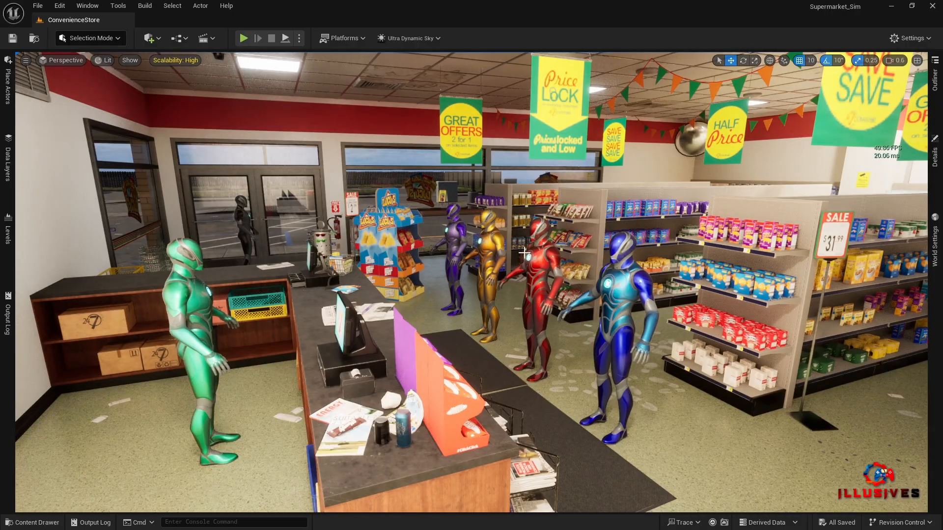